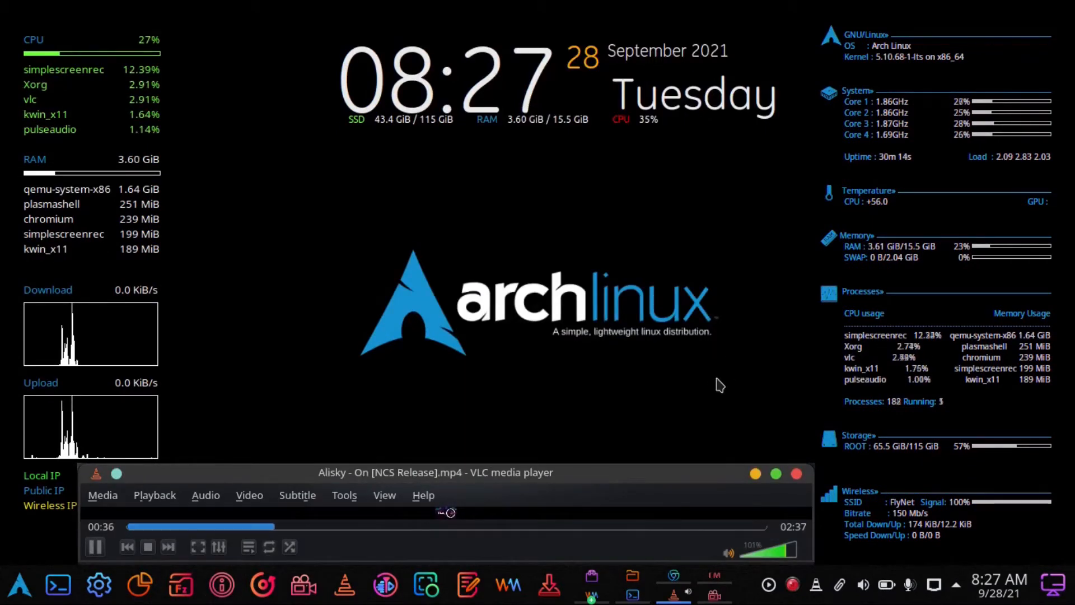
Switch to the Arch Linux virtual machine and install the Arch theme from the Download New Global Themes window
{"action": "left_click", "coordinate": [595, 597]}
{"action": "left_click", "coordinate": [118, 31]}
{"action": "left_click", "coordinate": [190, 130]}
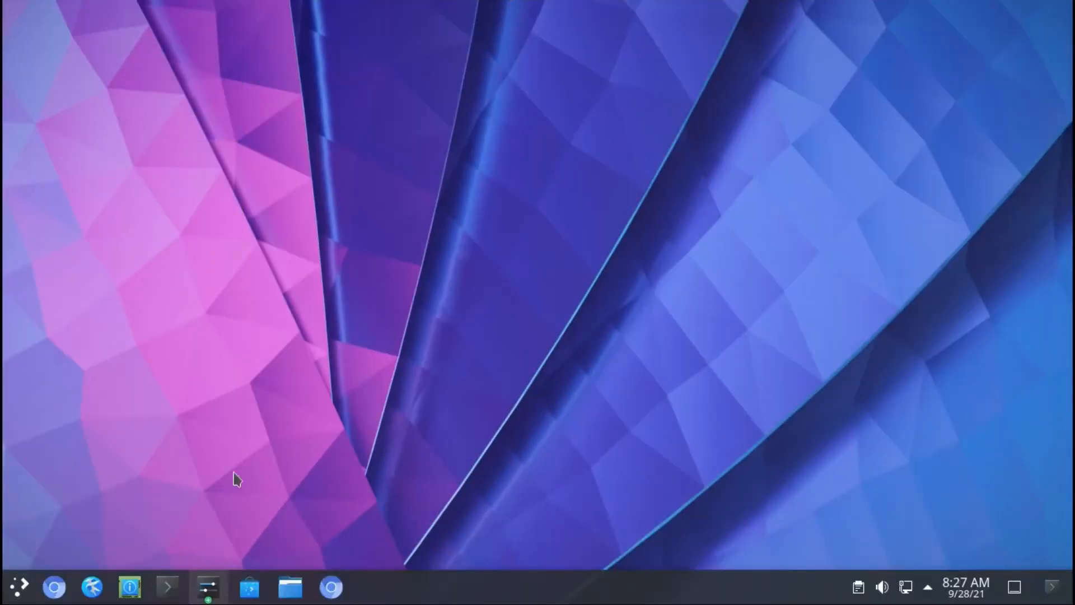
{"action": "left_click", "coordinate": [208, 587]}
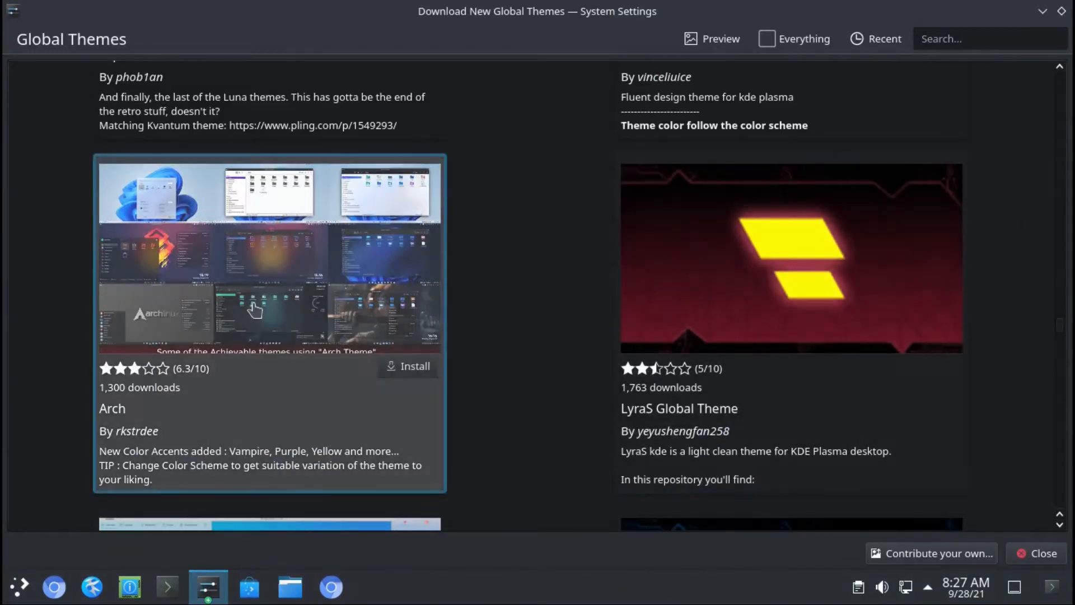
{"action": "left_click", "coordinate": [411, 368]}
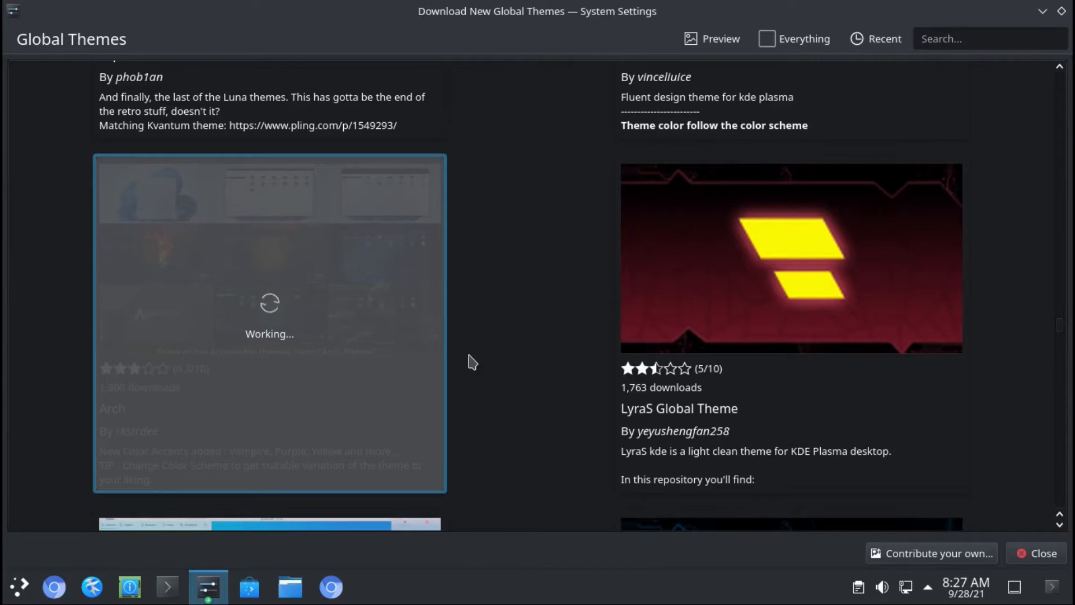
{"action": "mouse_move", "coordinate": [1060, 333]}
{"action": "left_mouse_down"}
{"action": "mouse_move", "coordinate": [1067, 67]}
{"action": "mouse_move", "coordinate": [1051, 216]}
{"action": "mouse_move", "coordinate": [1072, 335]}
{"action": "mouse_move", "coordinate": [1068, 304]}
{"action": "mouse_move", "coordinate": [1064, 330]}
{"action": "left_mouse_up"}
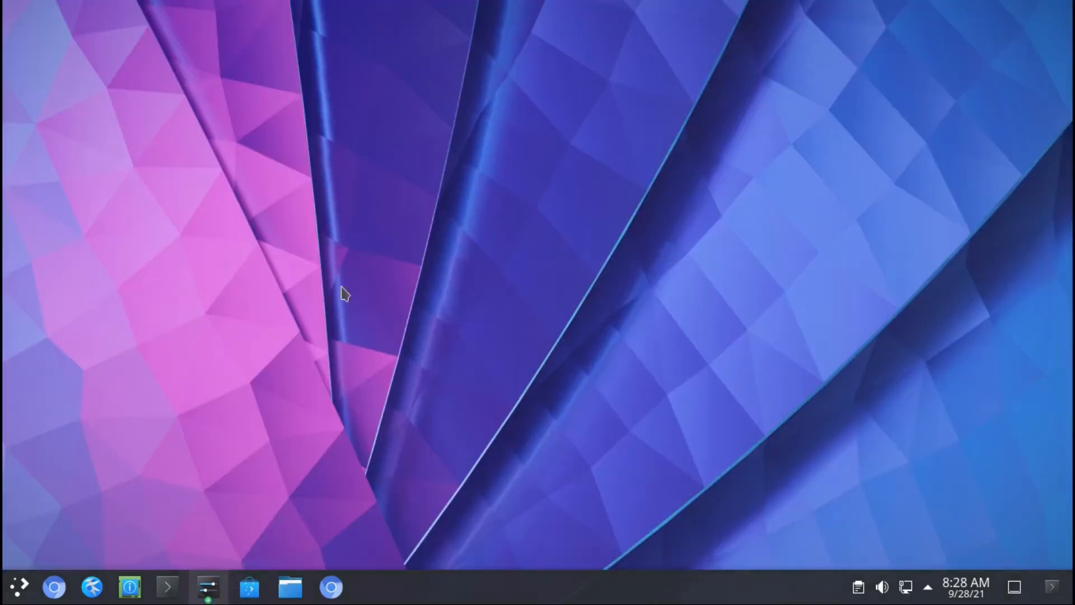
Open a Konsole terminal from the virtual machine's desktop and enlarge its text
{"action": "right_click", "coordinate": [324, 189]}
{"action": "left_click", "coordinate": [381, 355]}
{"action": "key", "text": "ctrl+alt+t"}
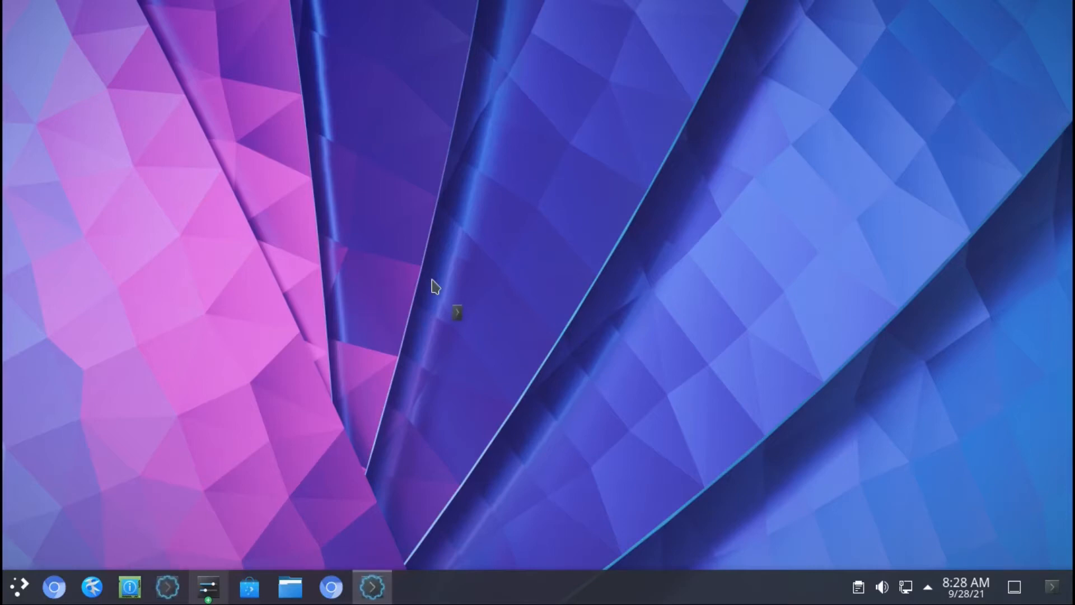
{"action": "key", "text": "ctrl+plus"}
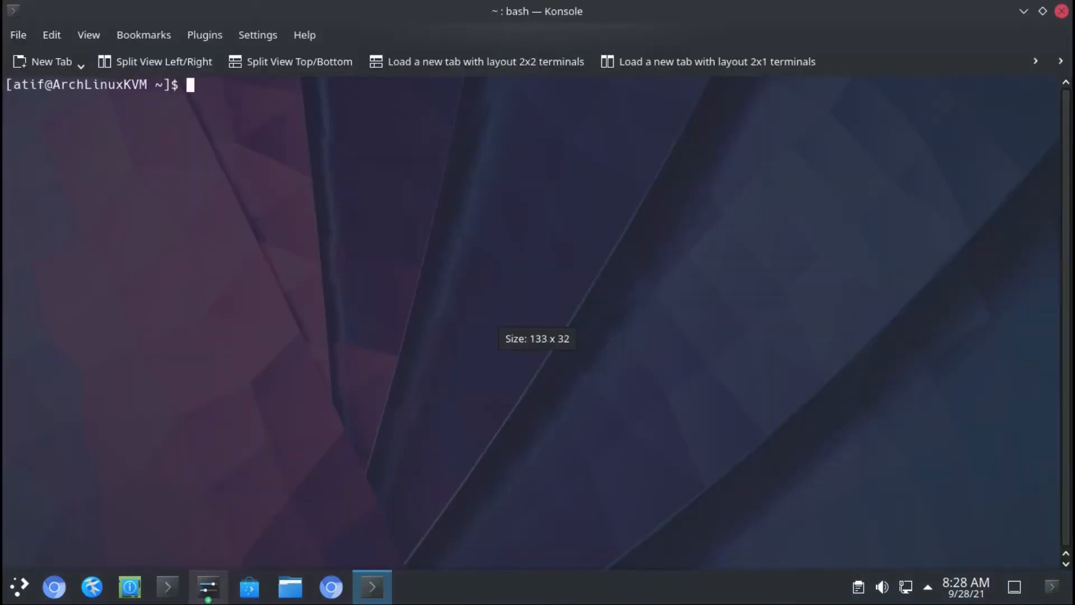
Run a full system upgrade with "sudo pacman -Syu", entering the account password and confirming the installation
{"action": "type", "text": "sudo pacman -Syu"}
{"action": "key", "text": "Return"}
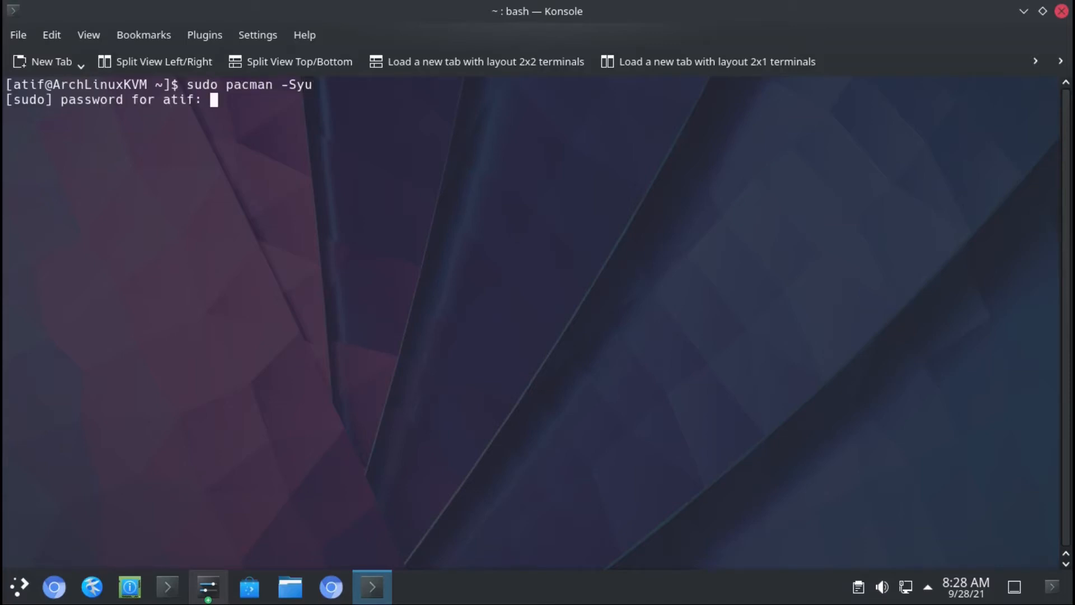
{"action": "key", "text": "Return"}
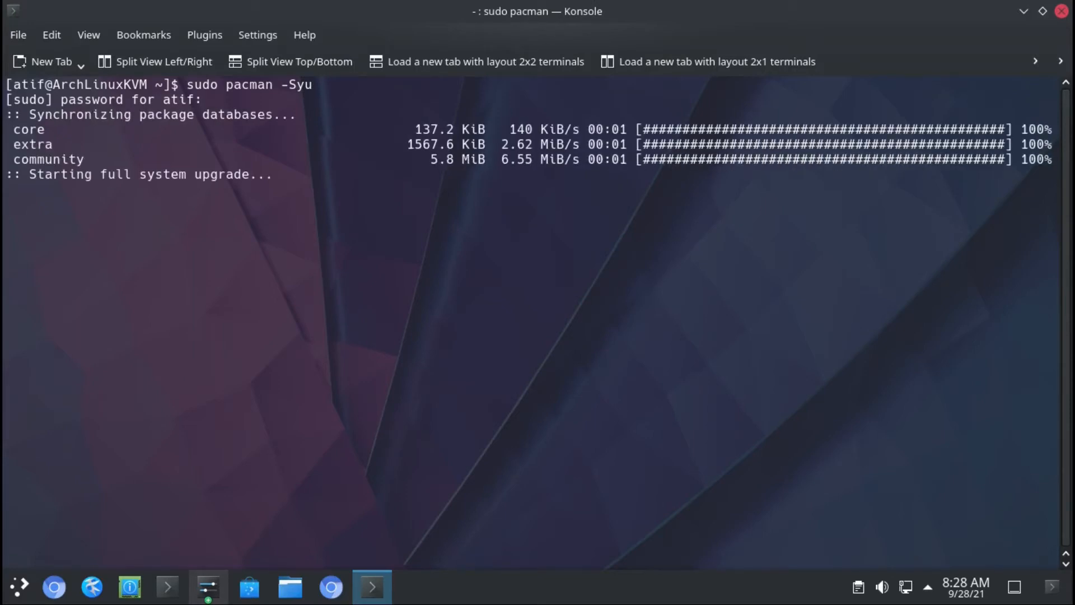
{"action": "type", "text": "y"}
{"action": "key", "text": "Return"}
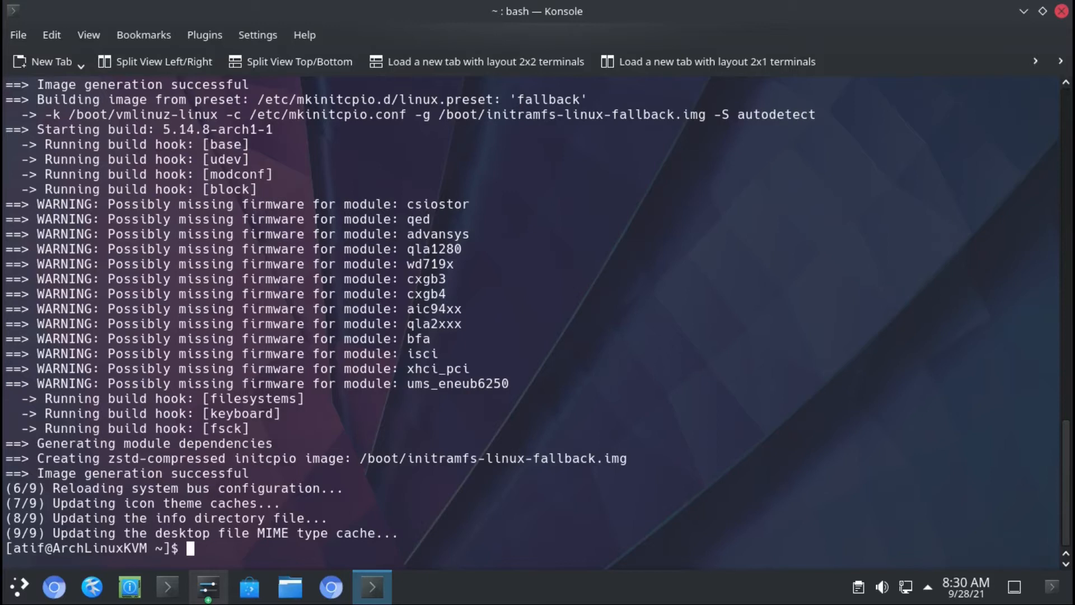
Clear the terminal and install the LTS kernel with "sudo pacman -S linux-lts", confirming the installation
{"action": "type", "text": "clear"}
{"action": "key", "text": "Return"}
{"action": "key", "text": "Return"}
{"action": "key", "text": "Return"}
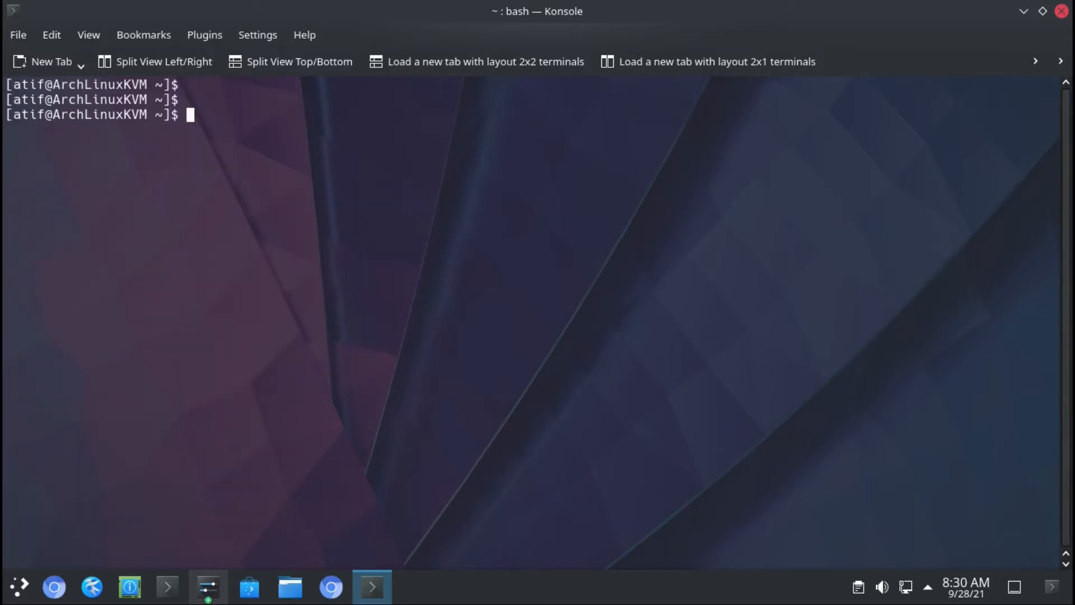
{"action": "type", "text": "sudo pacmna"}
{"action": "key", "text": "BackSpace"}
{"action": "key", "text": "BackSpace"}
{"action": "key", "text": "BackSpace"}
{"action": "key", "text": "BackSpace"}
{"action": "type", "text": "man -S linux-lts"}
{"action": "key", "text": "Return"}
{"action": "type", "text": "y"}
{"action": "key", "text": "Return"}
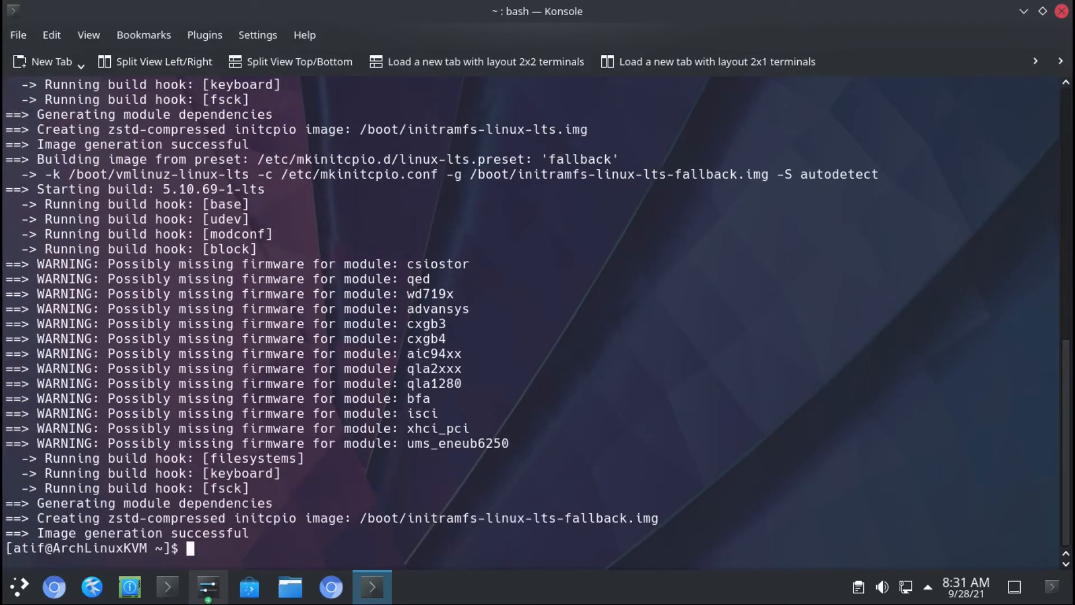
Clear the terminal and check the running kernel with "uname -r" and "uname -a"
{"action": "type", "text": "clear"}
{"action": "key", "text": "Return"}
{"action": "key", "text": "Return"}
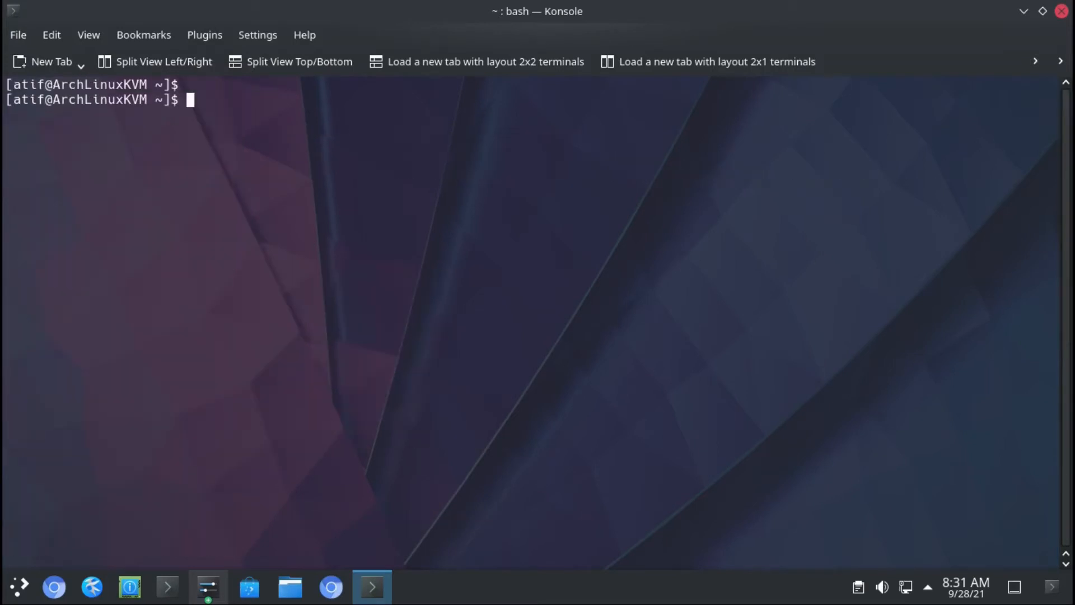
{"action": "type", "text": "uname -r"}
{"action": "key", "text": "Return"}
{"action": "key", "text": "Up"}
{"action": "key", "text": "BackSpace"}
{"action": "type", "text": "a"}
{"action": "key", "text": "Return"}
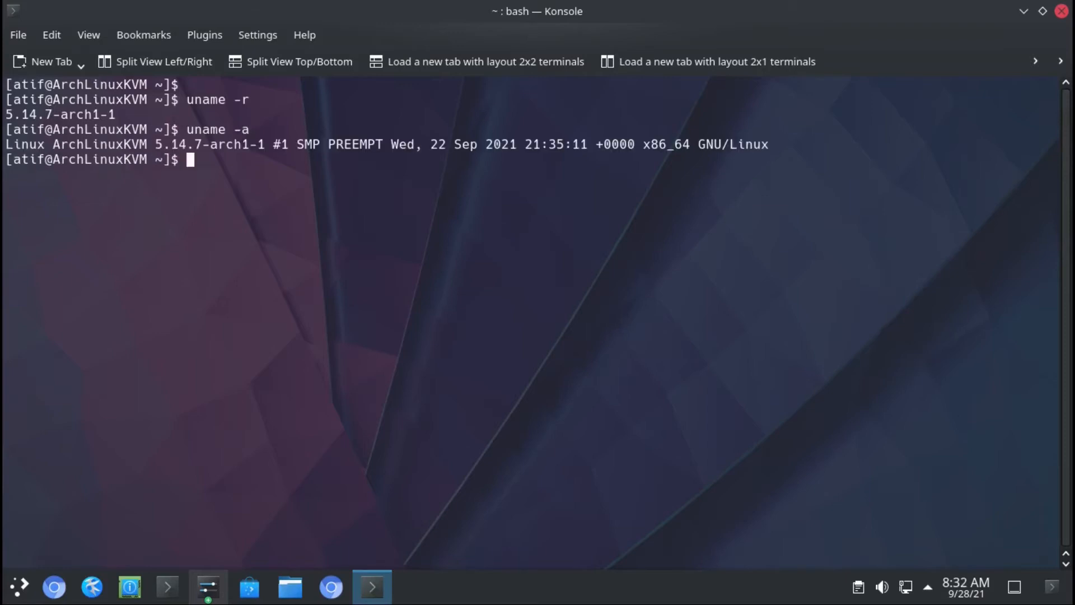
Clear the terminal and display the system information with "neofetch"
{"action": "type", "text": "clear"}
{"action": "key", "text": "Return"}
{"action": "key", "text": "Return"}
{"action": "type", "text": "ping"}
{"action": "key", "text": "BackSpace"}
{"action": "key", "text": "BackSpace"}
{"action": "key", "text": "BackSpace"}
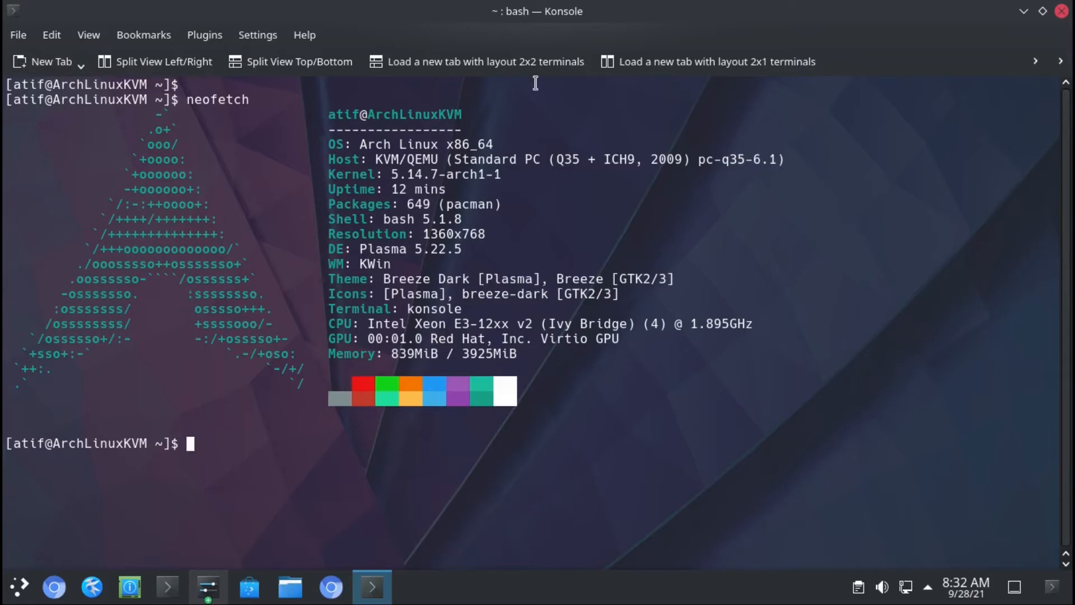
Minimize the terminal and check the Arch theme's installation progress in the Download New Global Themes window
{"action": "left_click", "coordinate": [1023, 11]}
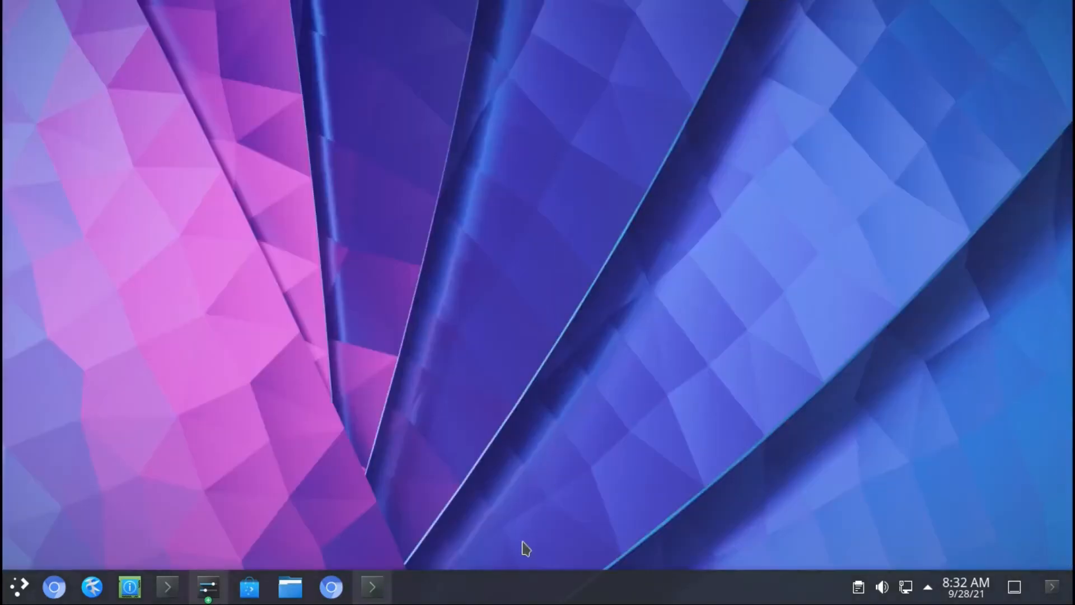
{"action": "left_click", "coordinate": [204, 592]}
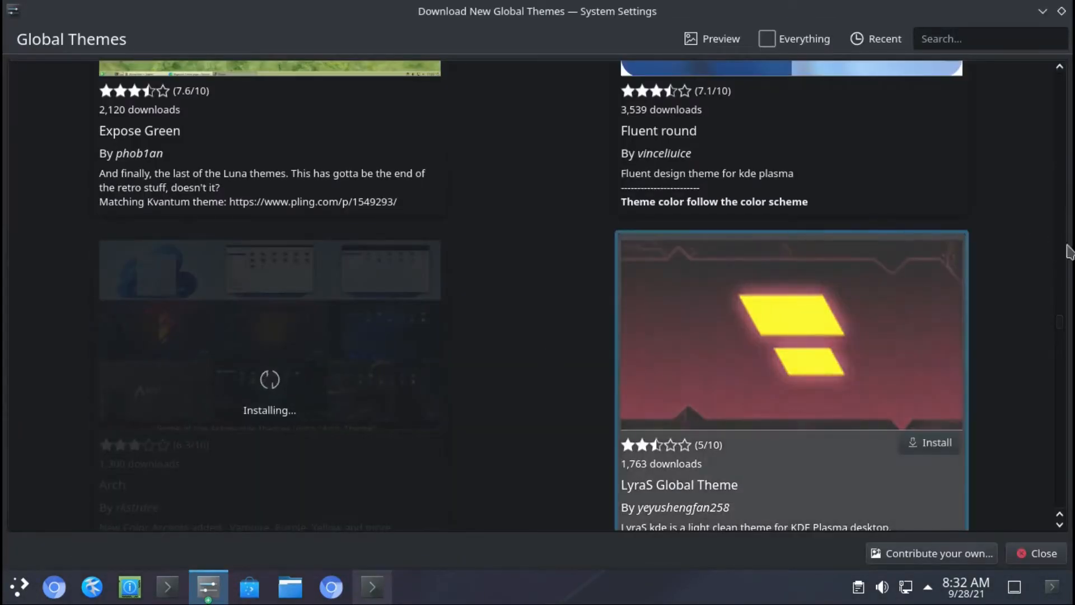
{"action": "scroll", "coordinate": [1062, 335], "scroll_direction": "down", "scroll_amount": 5}
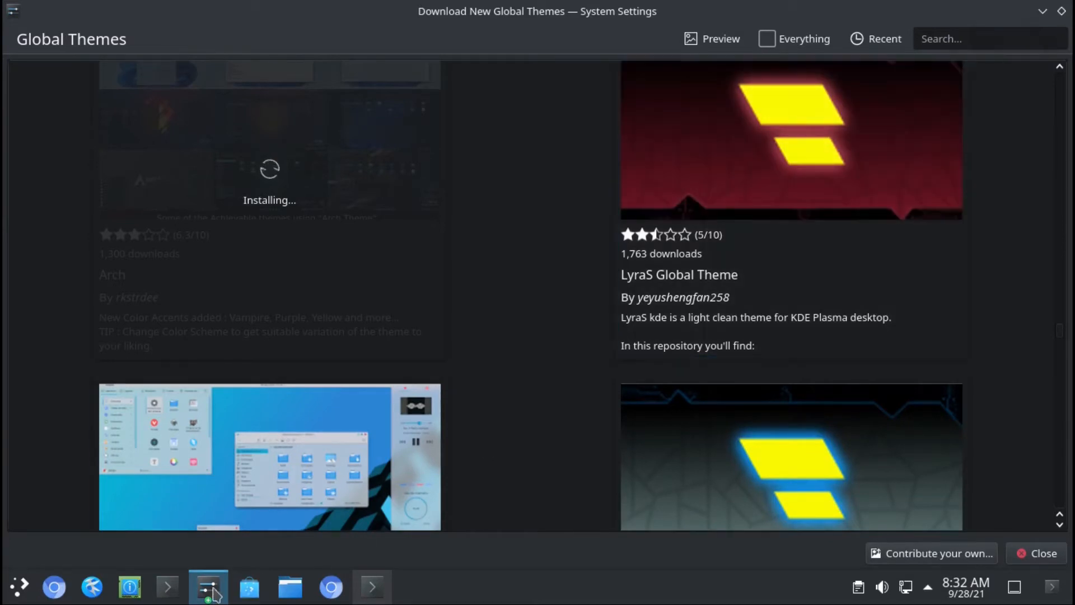
{"action": "left_click", "coordinate": [12, 10]}
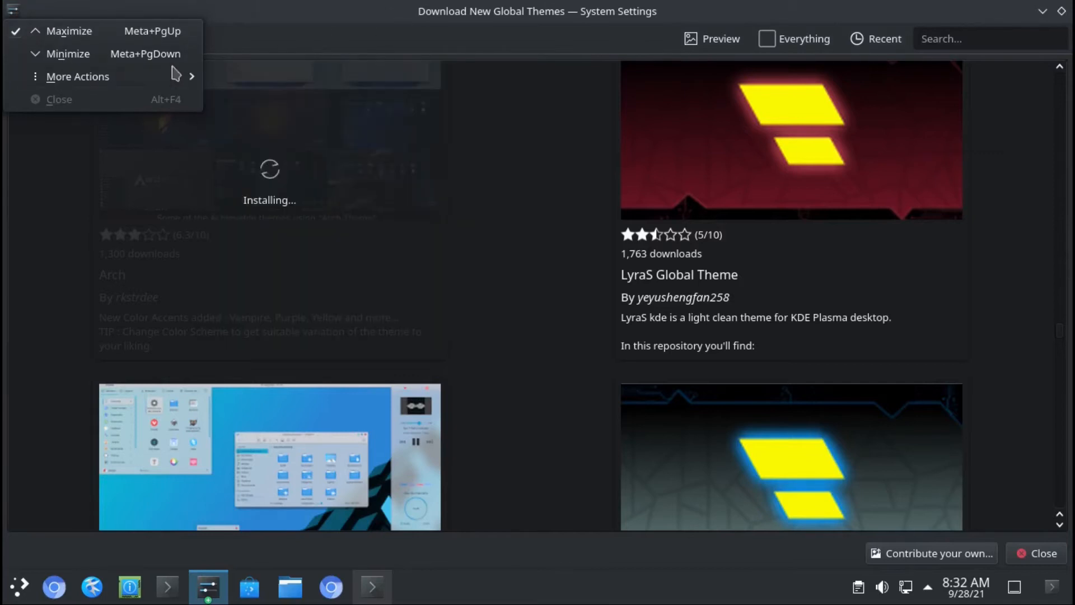
{"action": "mouse_move", "coordinate": [114, 85]}
{"action": "left_click", "coordinate": [406, 13]}
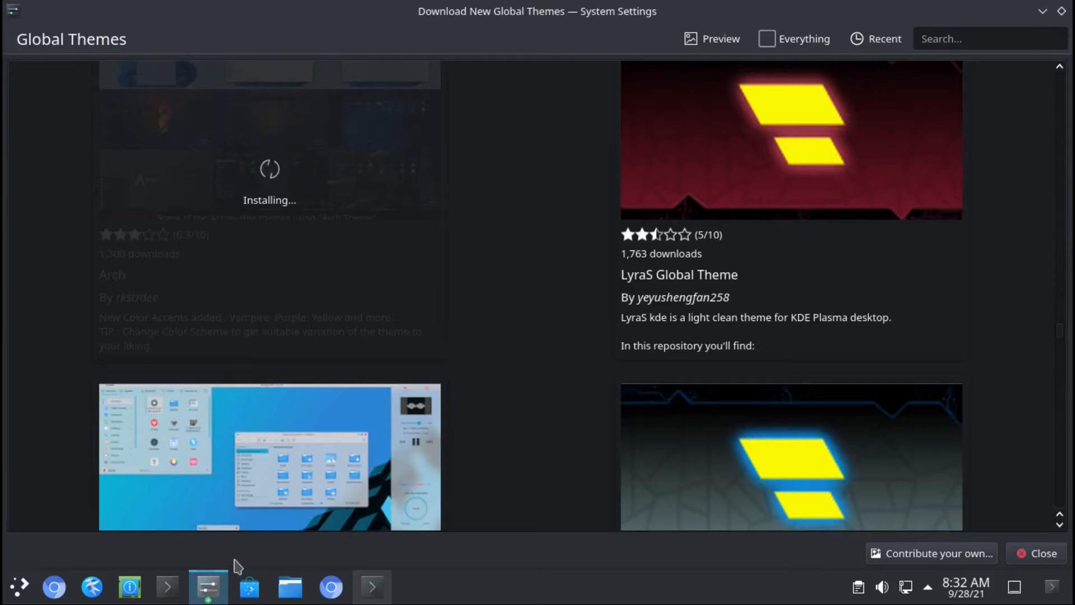
Try to start a new instance of System Settings and minimize the Download New Global Themes window
{"action": "right_click", "coordinate": [206, 596]}
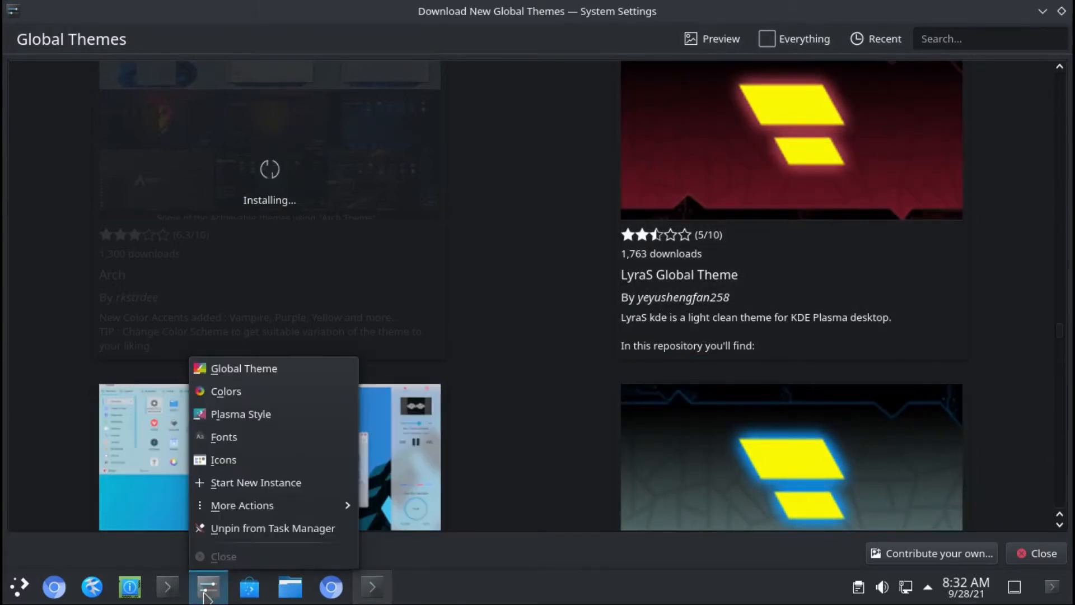
{"action": "left_click", "coordinate": [261, 480]}
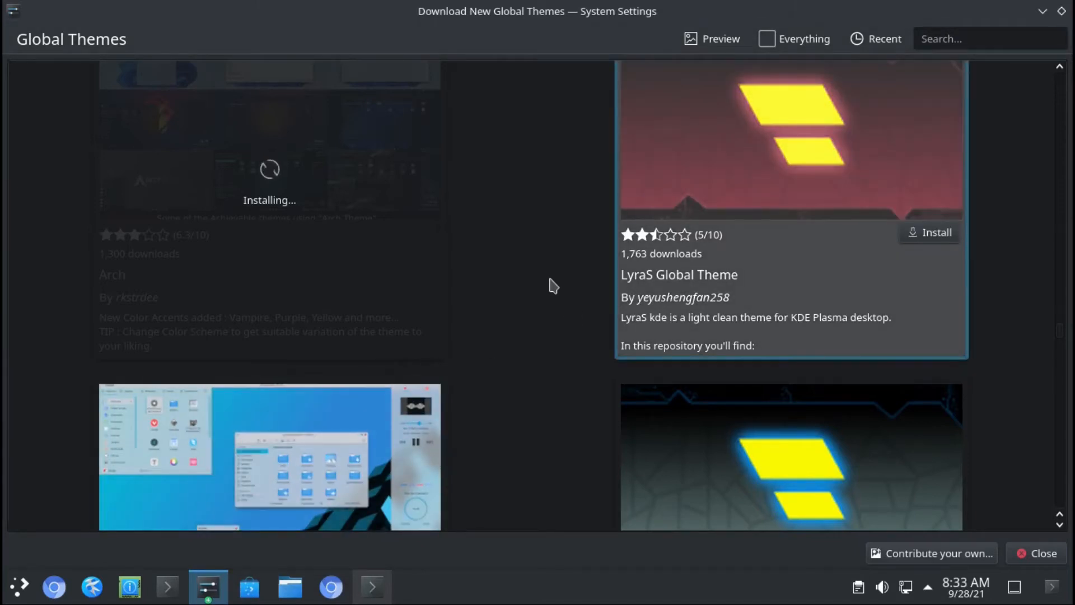
{"action": "left_click", "coordinate": [1043, 12]}
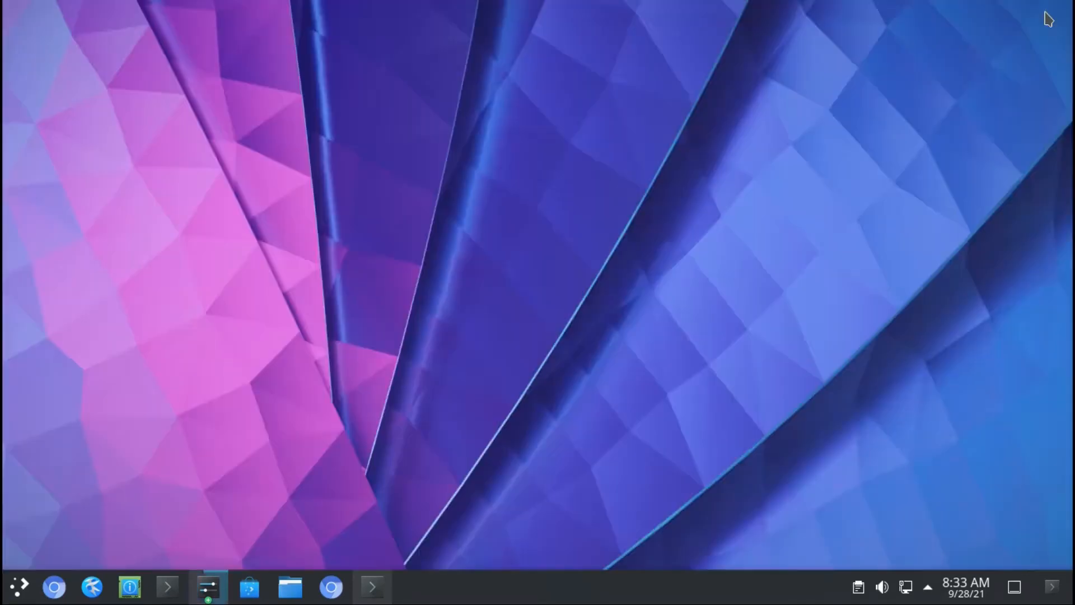
{"action": "left_click", "coordinate": [373, 587]}
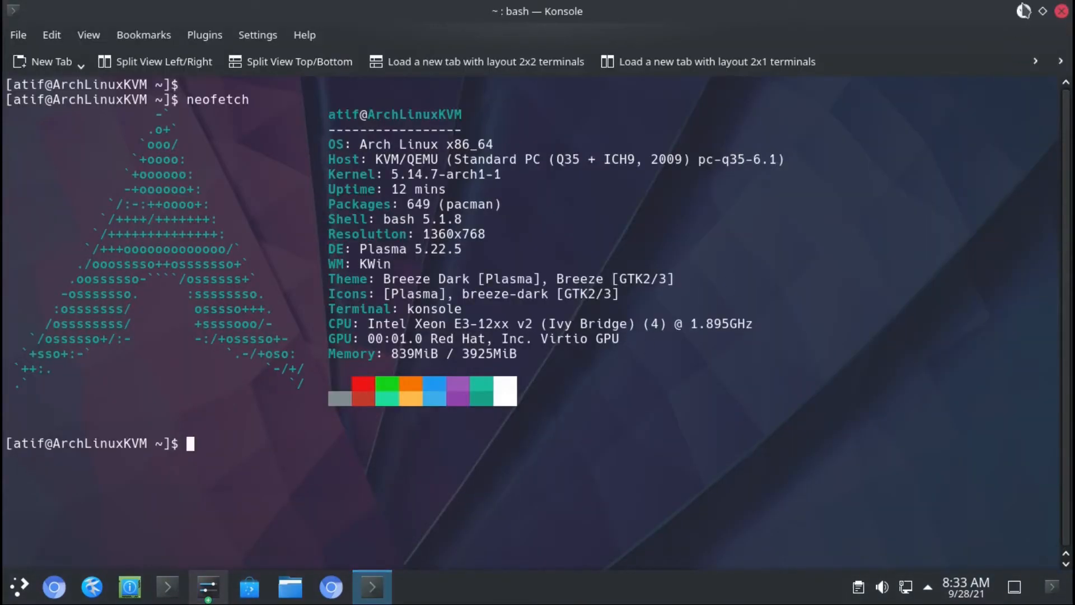
{"action": "left_click", "coordinate": [372, 586]}
{"action": "mouse_move", "coordinate": [218, 588]}
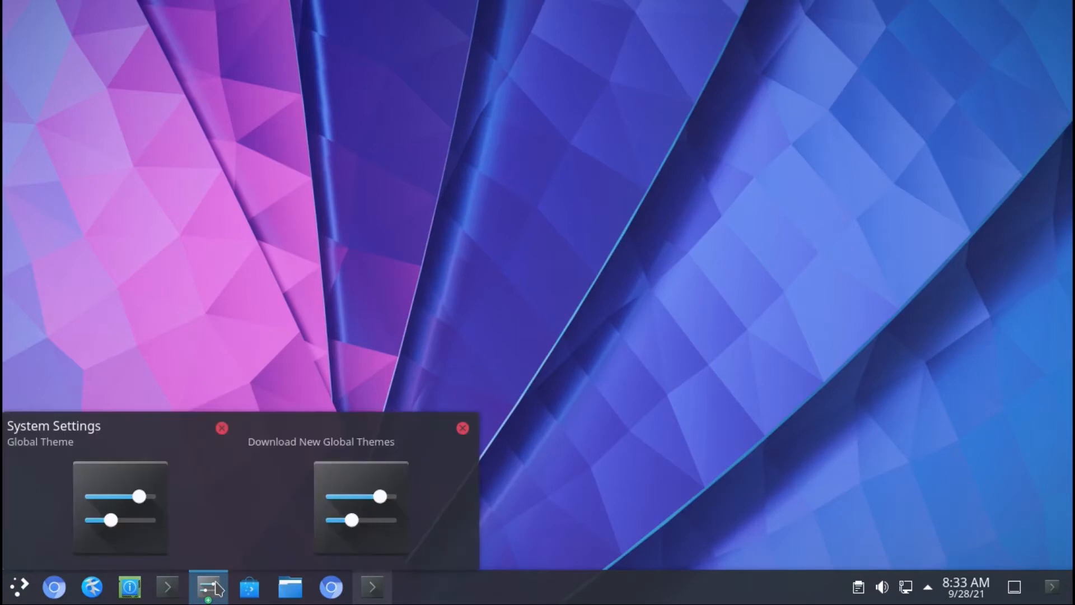
{"action": "left_click", "coordinate": [112, 519]}
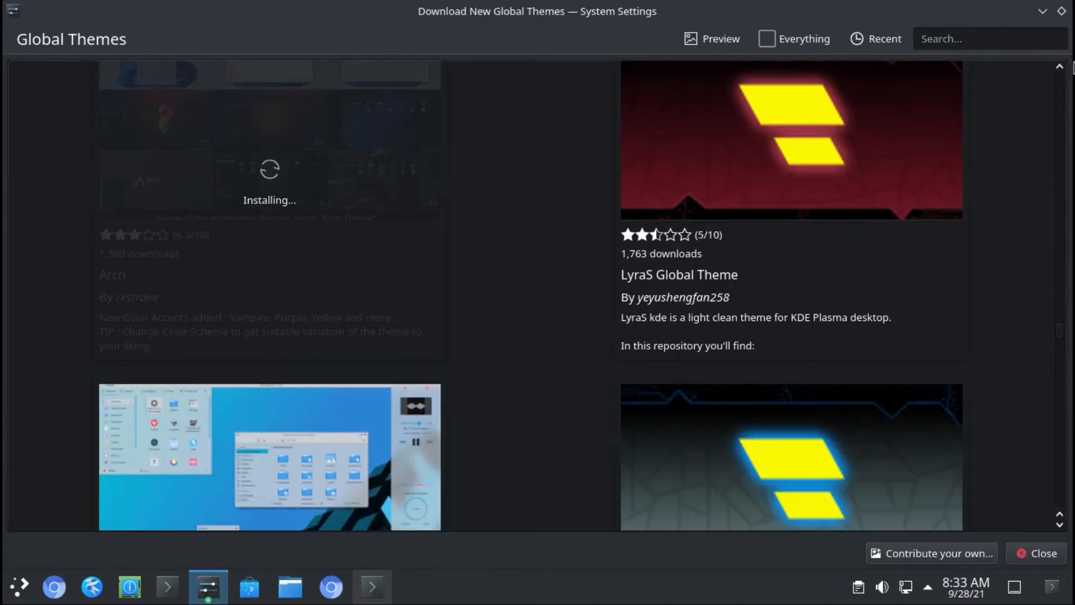
{"action": "left_click", "coordinate": [1042, 11]}
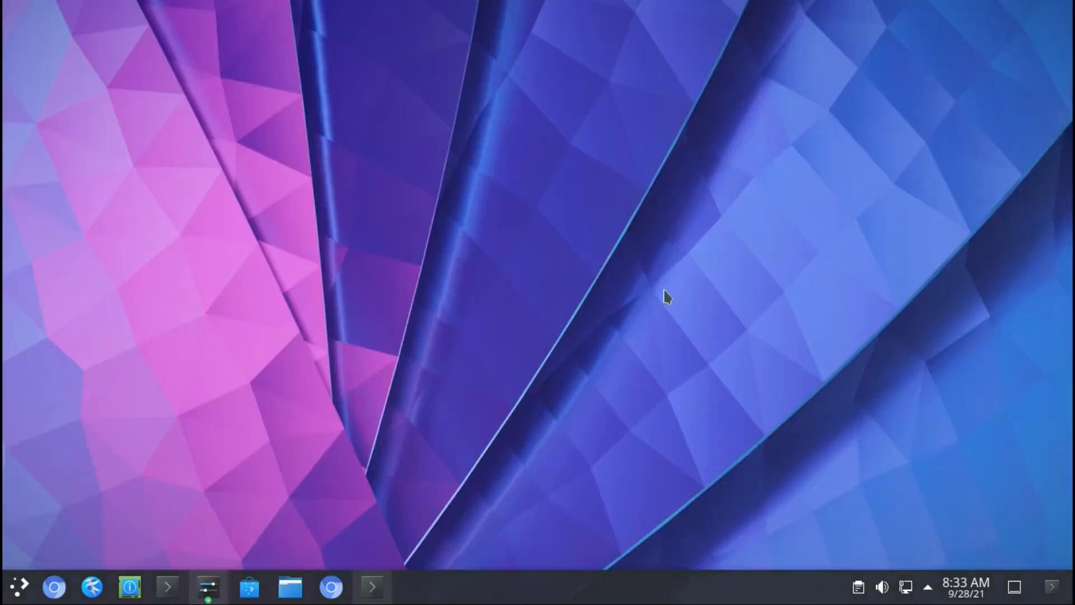
Return to the Download New Global Themes window and put the installed Arch theme to use
{"action": "left_click", "coordinate": [222, 598]}
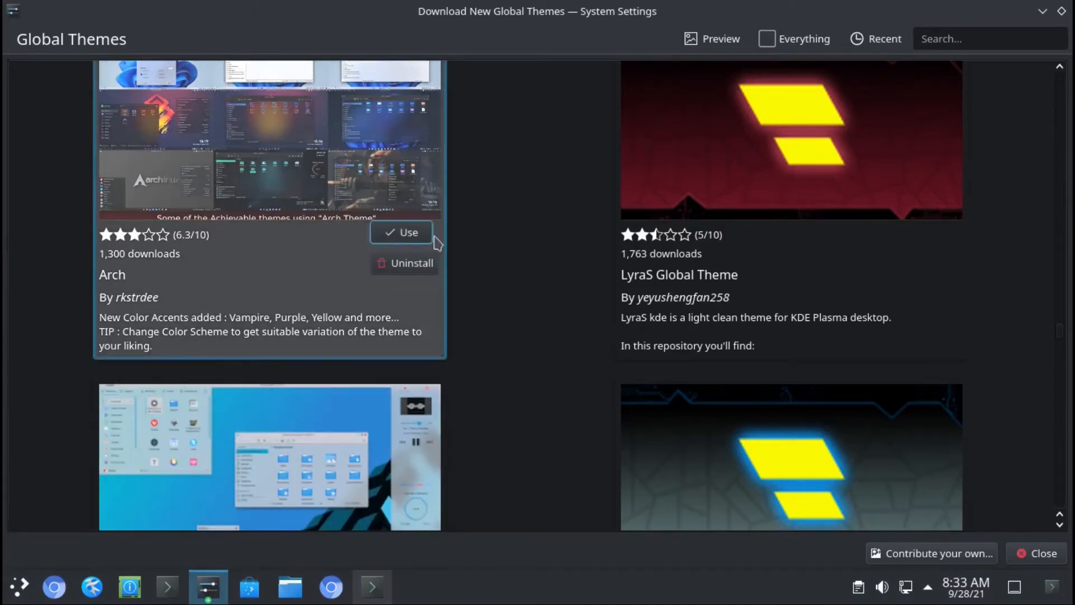
{"action": "left_click", "coordinate": [414, 242]}
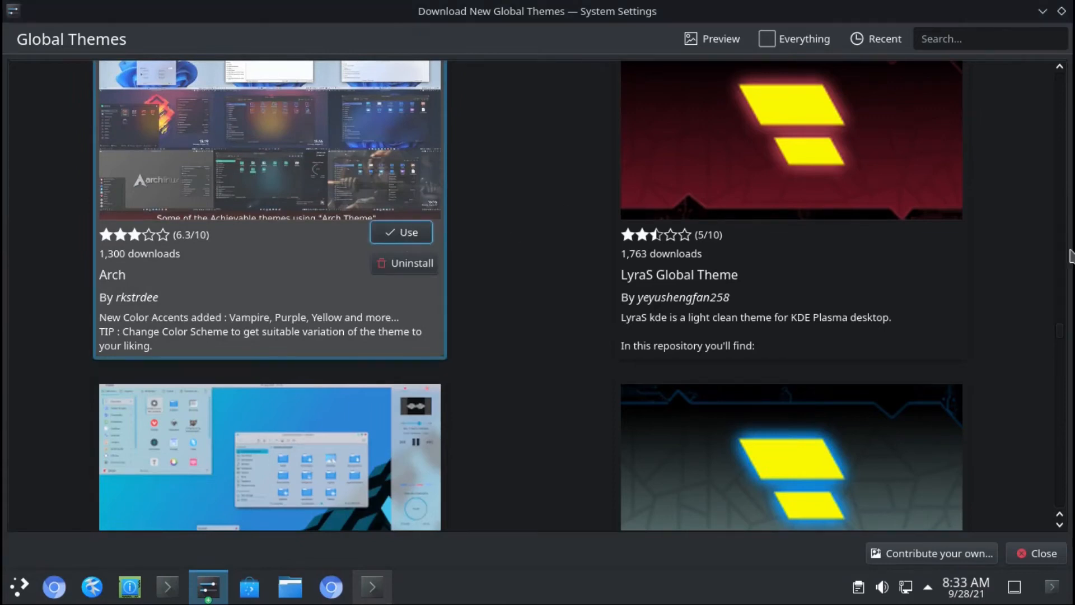
{"action": "scroll", "coordinate": [980, 283], "scroll_direction": "down", "scroll_amount": 10}
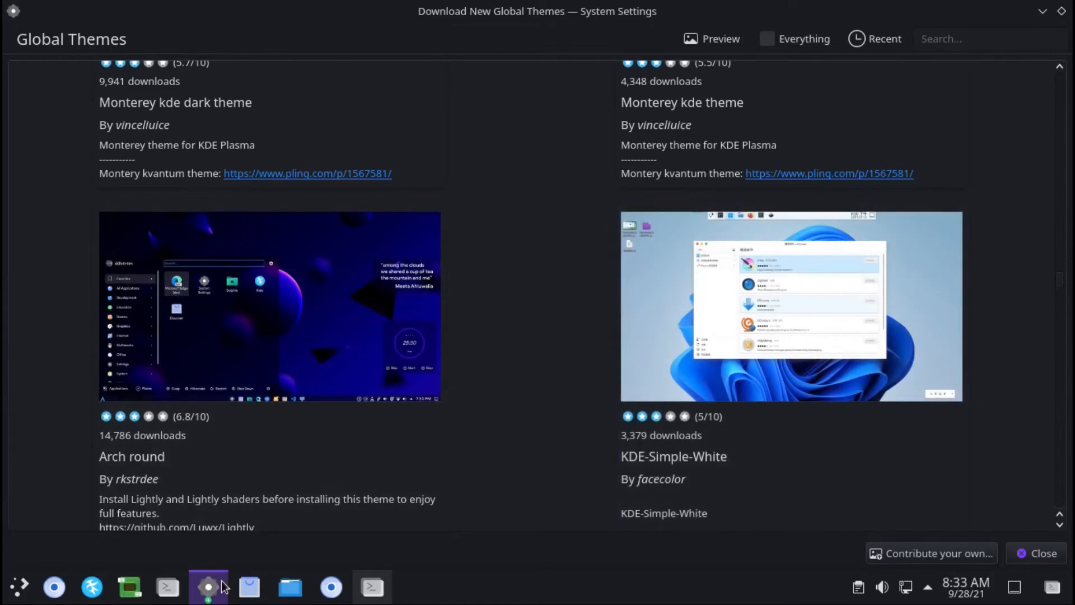
Close the Download New Global Themes window and apply Arch as the global theme
{"action": "left_click", "coordinate": [1061, 11]}
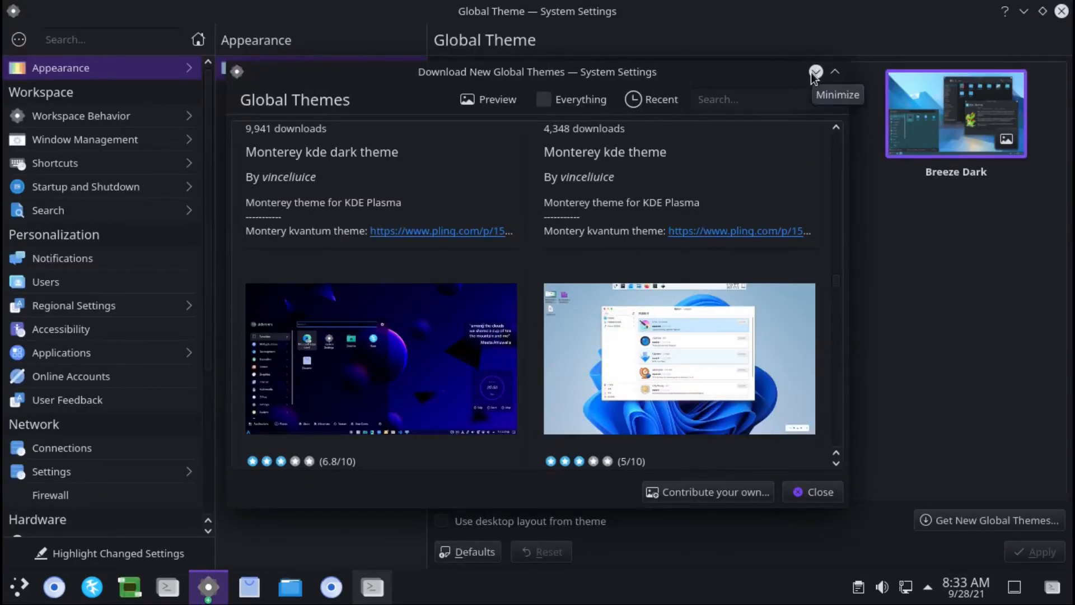
{"action": "left_click", "coordinate": [820, 492]}
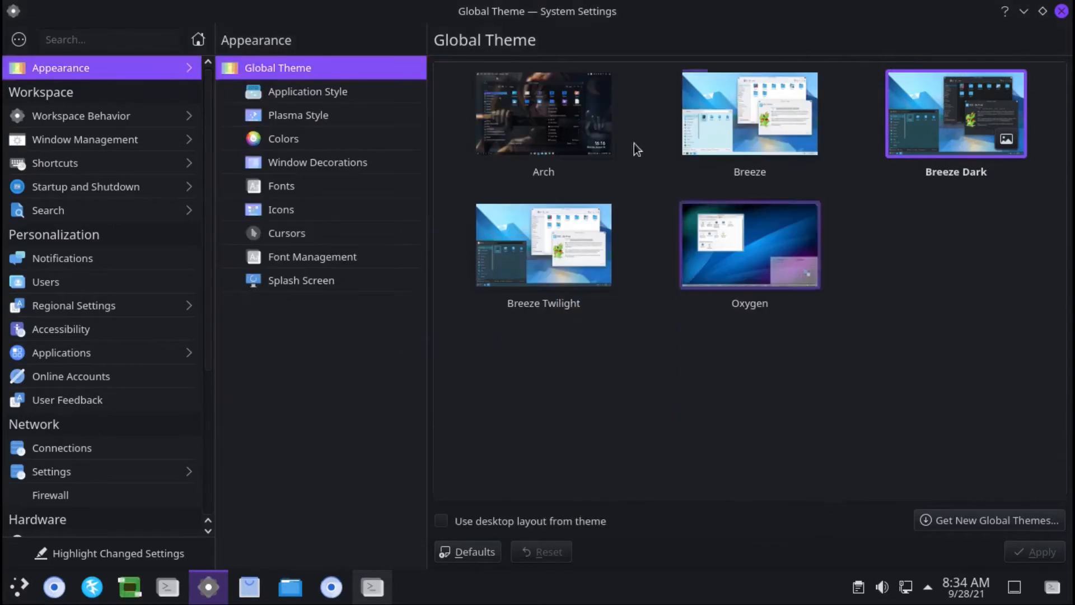
{"action": "left_click", "coordinate": [533, 127]}
{"action": "left_click", "coordinate": [1033, 551]}
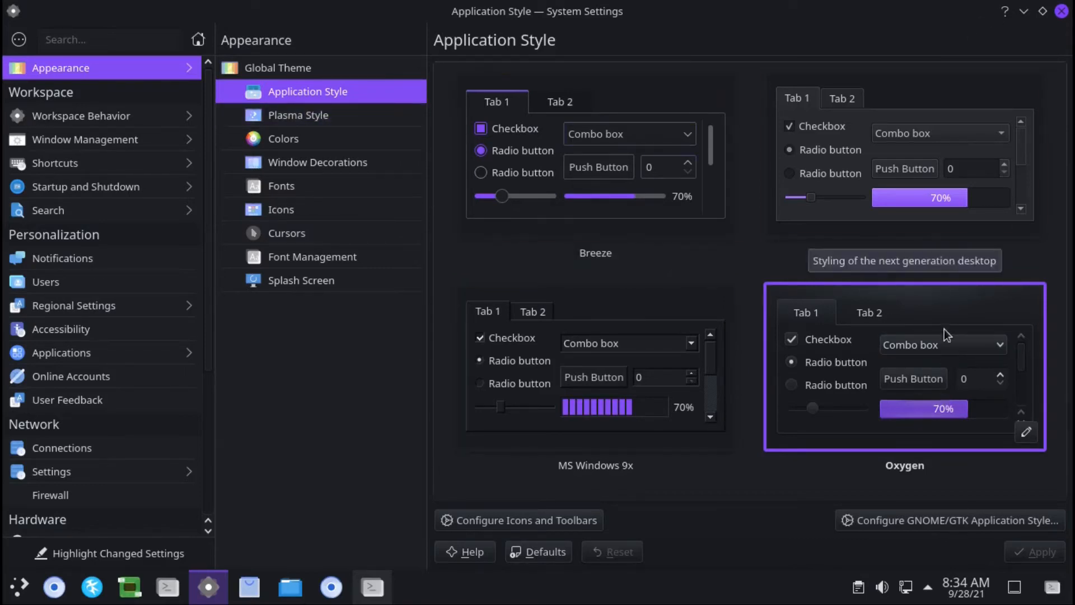
Review the Plasma Style, Colors and Window Decorations settings under Appearance
{"action": "left_click", "coordinate": [334, 124]}
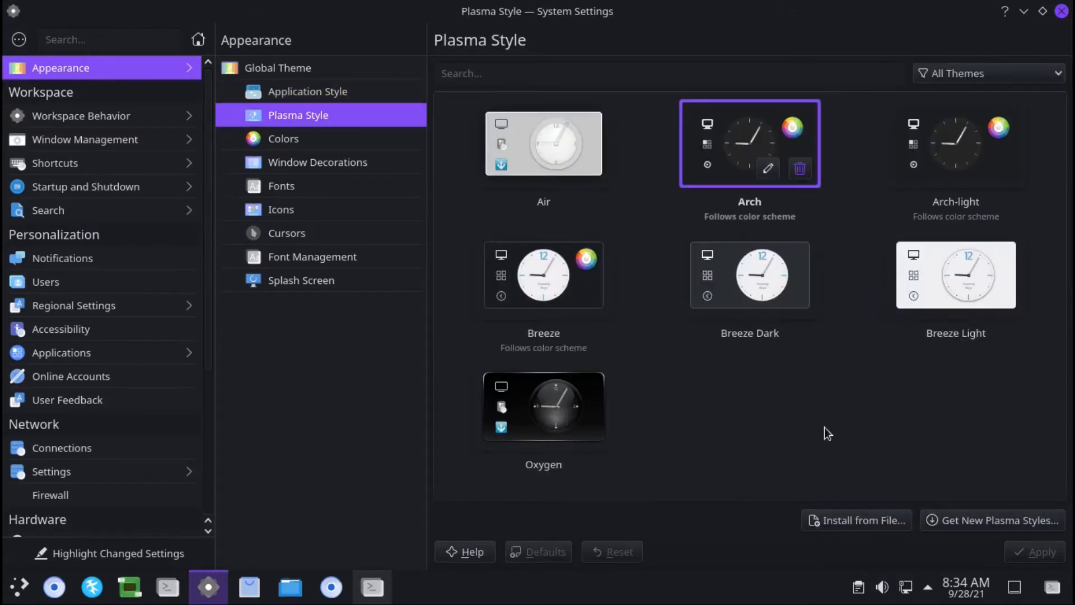
{"action": "left_click", "coordinate": [283, 138]}
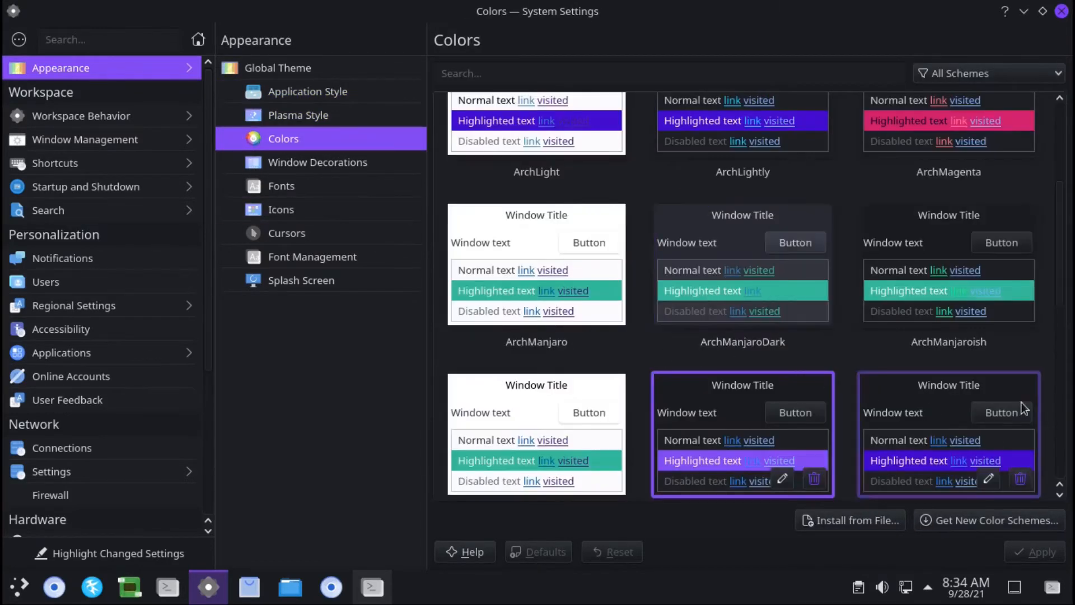
{"action": "left_click", "coordinate": [342, 168]}
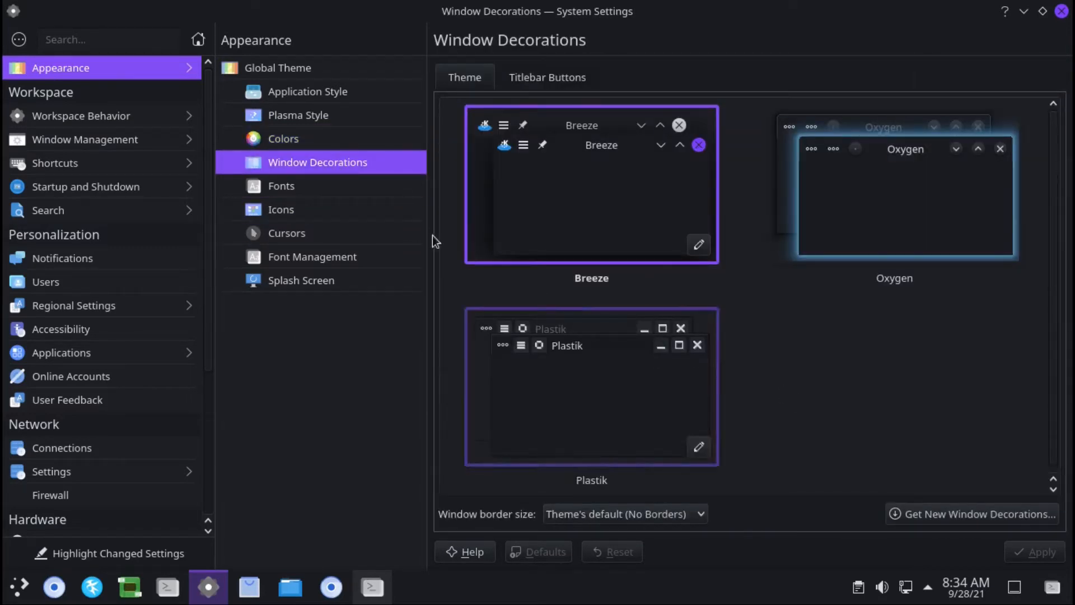
View the Fonts settings and apply the BeautyLine icon theme
{"action": "left_click", "coordinate": [322, 186]}
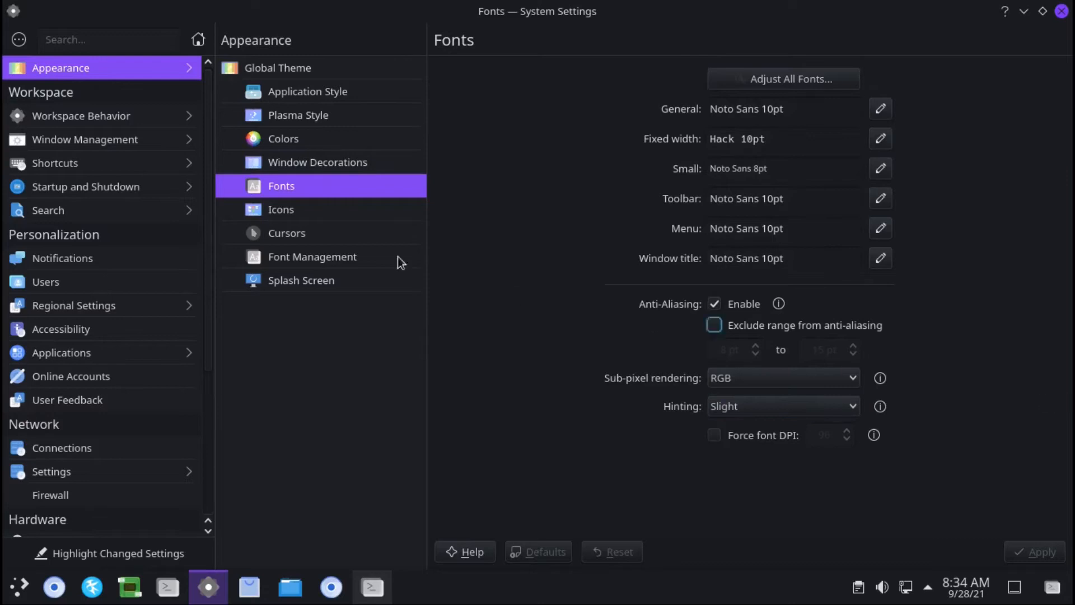
{"action": "left_click", "coordinate": [321, 212]}
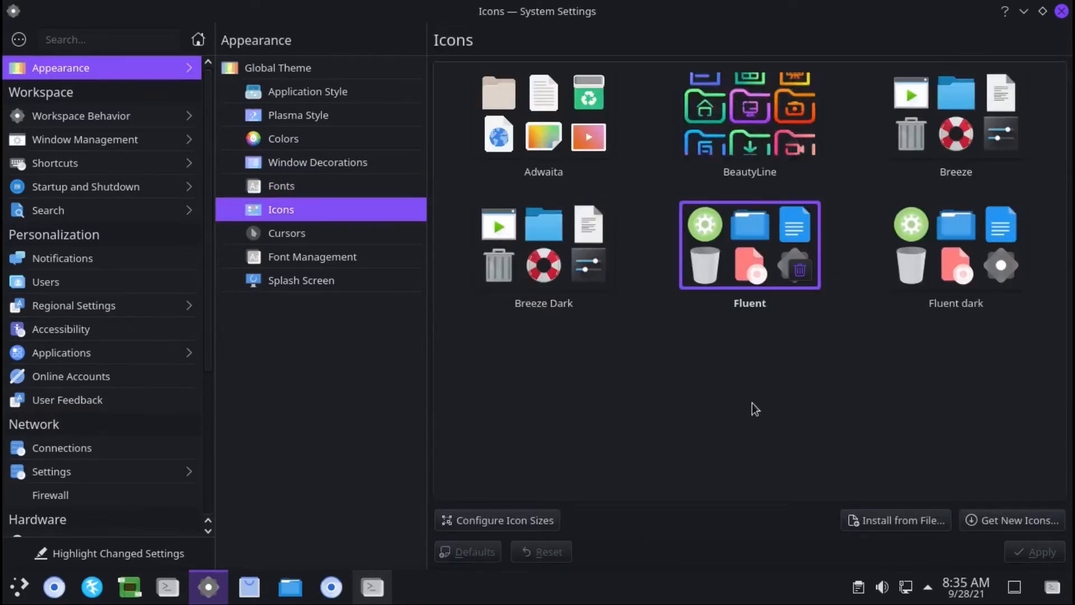
{"action": "left_click", "coordinate": [746, 107]}
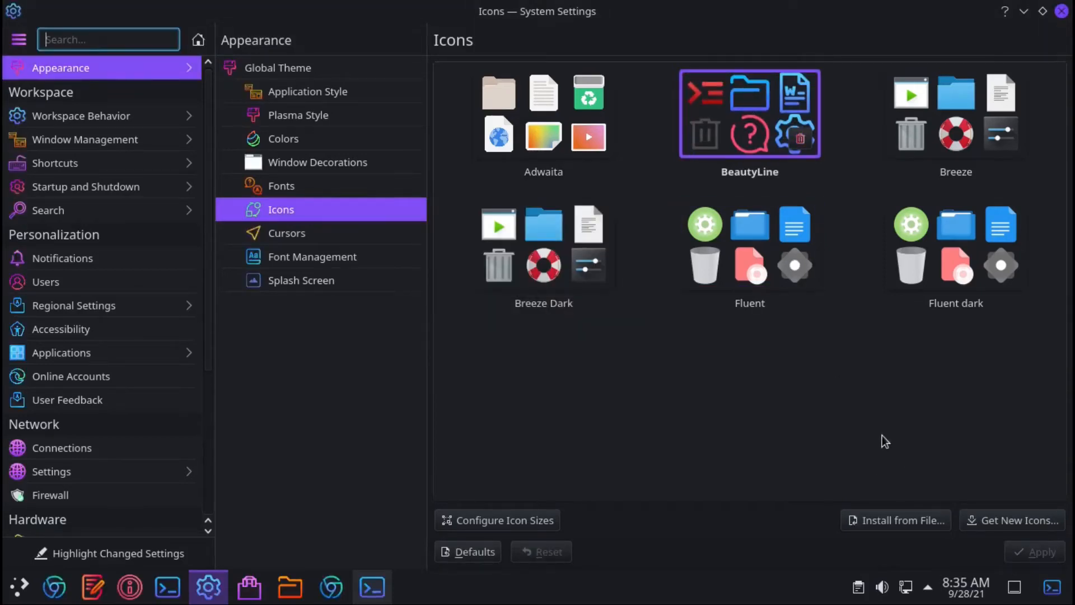
Apply the Oxygen Blue cursor theme, and close System Settings after checking the splash screen choice
{"action": "left_click", "coordinate": [283, 237]}
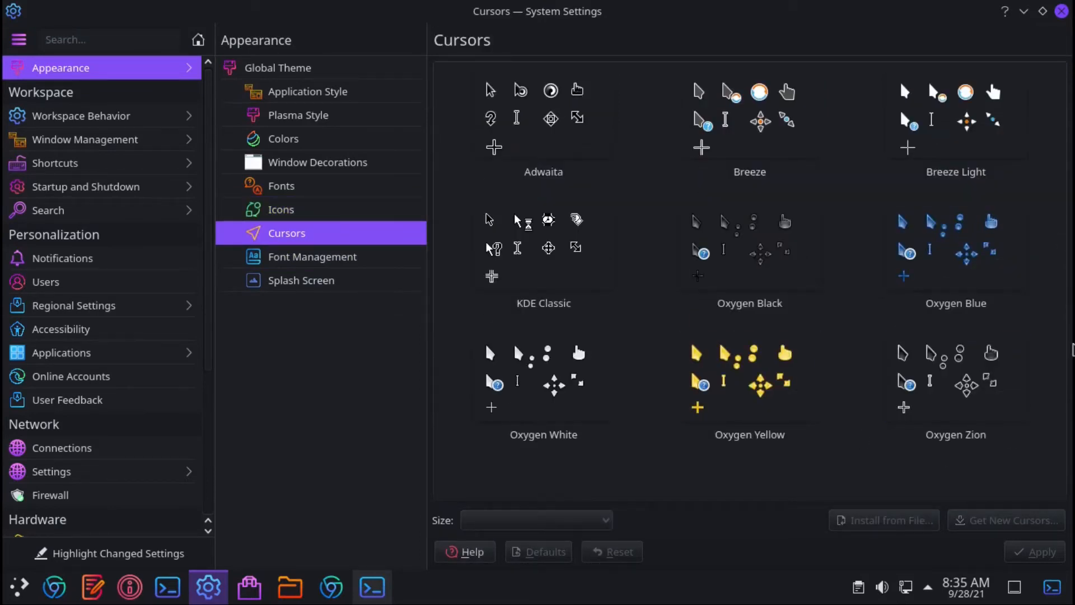
{"action": "left_click", "coordinate": [963, 255]}
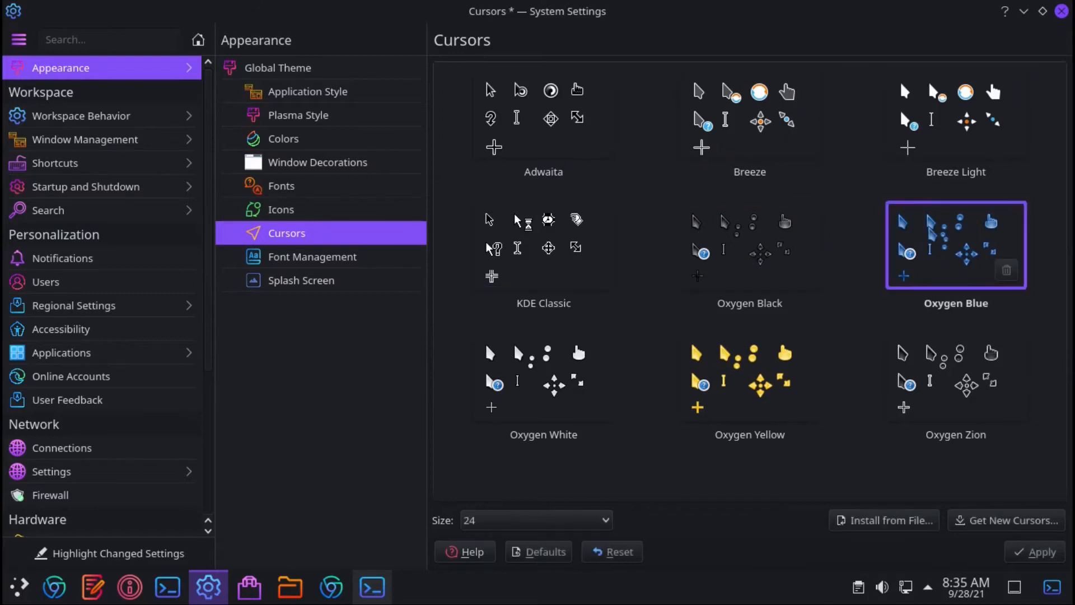
{"action": "left_click", "coordinate": [1032, 552]}
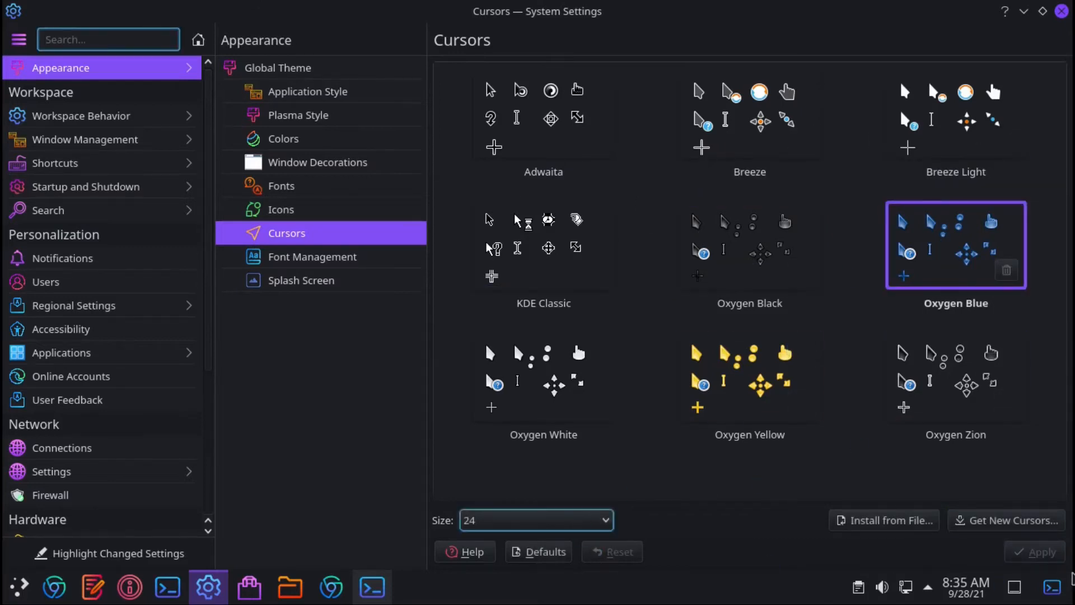
{"action": "left_click", "coordinate": [329, 280]}
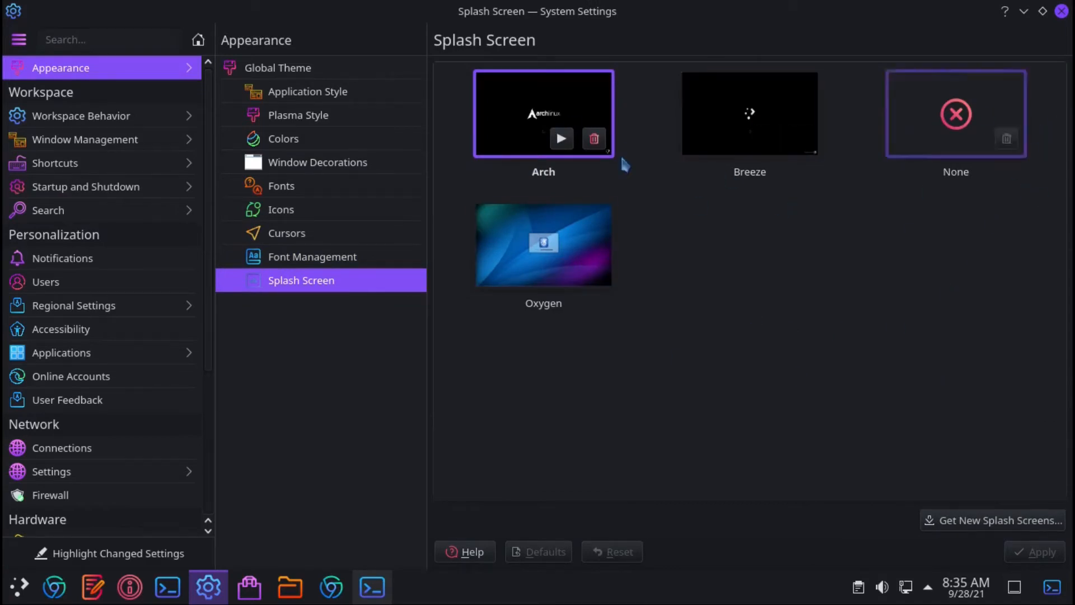
{"action": "left_click", "coordinate": [1061, 11]}
Set the desktop wallpaper to the Arch image with the Arch Linux logo on black
{"action": "right_click", "coordinate": [424, 140]}
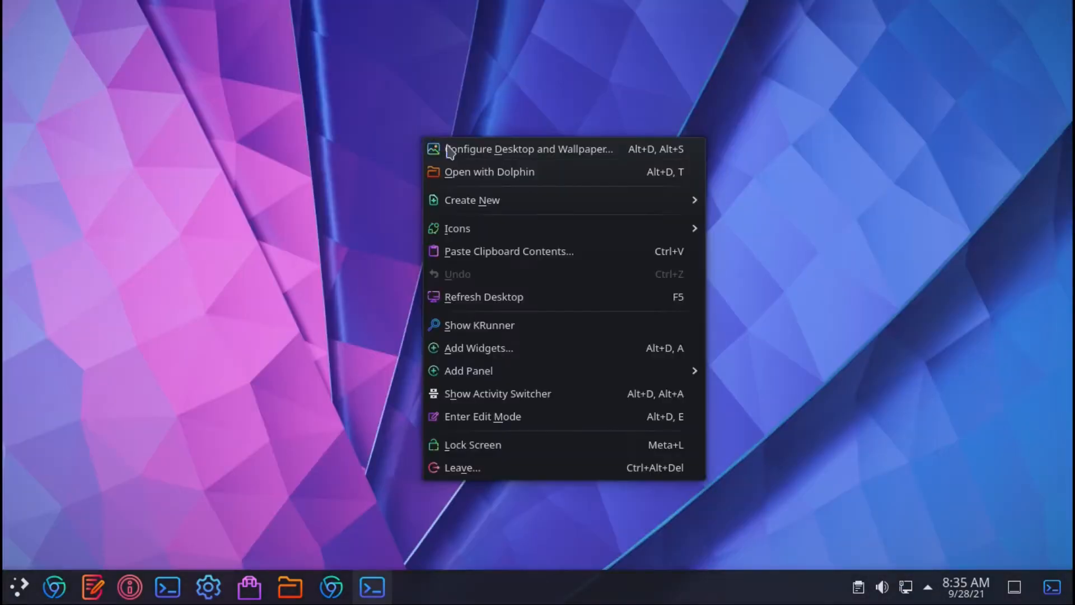
{"action": "left_click", "coordinate": [448, 147]}
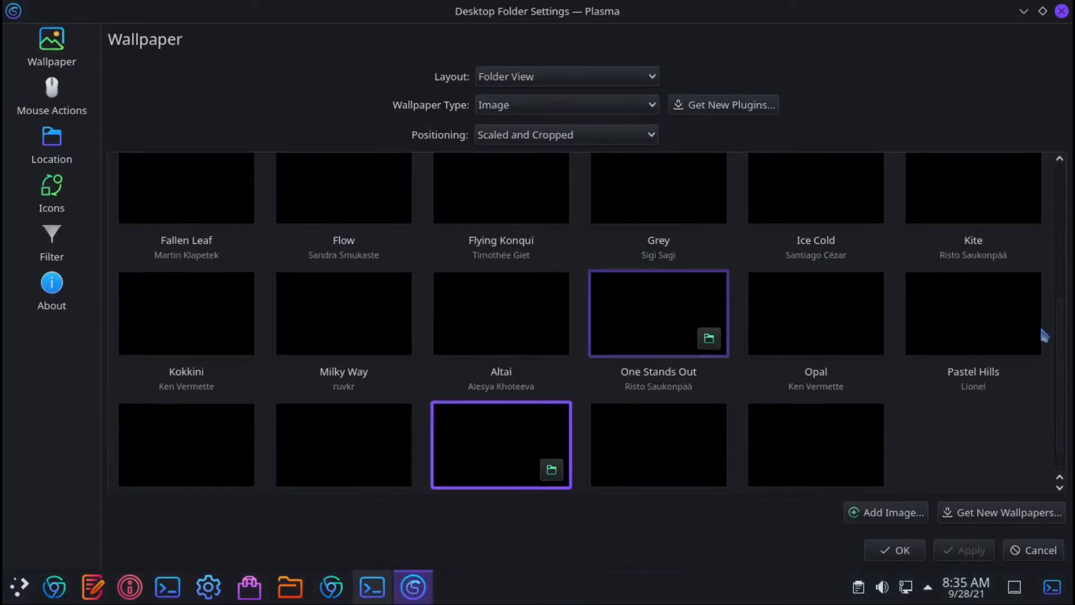
{"action": "scroll", "coordinate": [1064, 382], "scroll_direction": "up", "scroll_amount": 5}
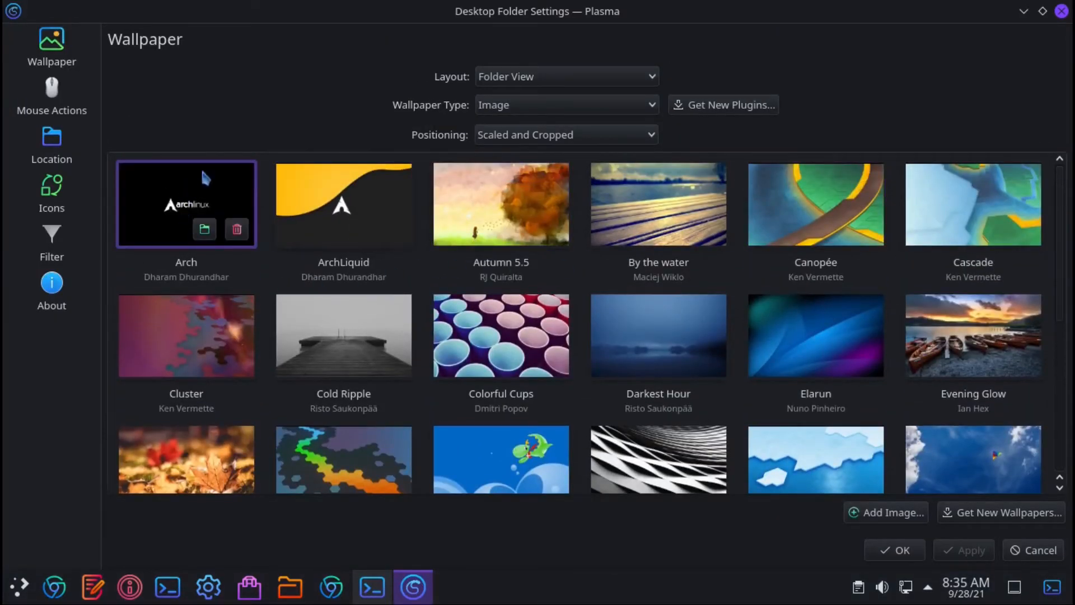
{"action": "scroll", "coordinate": [1064, 420], "scroll_direction": "down", "scroll_amount": 5}
{"action": "scroll", "coordinate": [1063, 374], "scroll_direction": "up", "scroll_amount": 5}
{"action": "left_click", "coordinate": [184, 207]}
{"action": "left_click", "coordinate": [885, 550]}
{"action": "right_click", "coordinate": [543, 159]}
{"action": "left_click", "coordinate": [453, 451]}
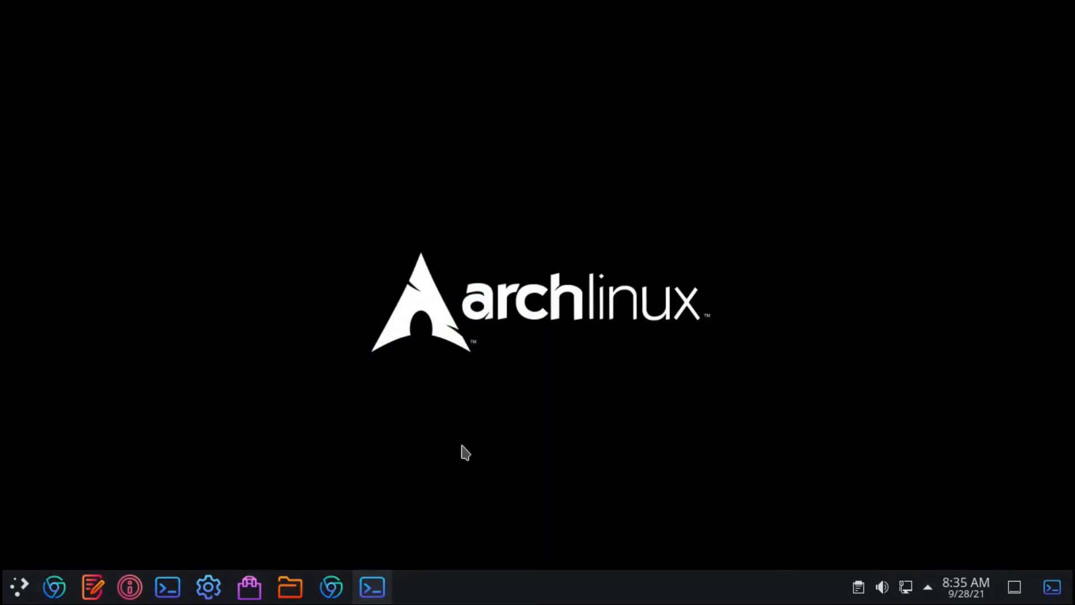
Log out of the current Plasma session and confirm the logout
{"action": "left_click", "coordinate": [21, 586]}
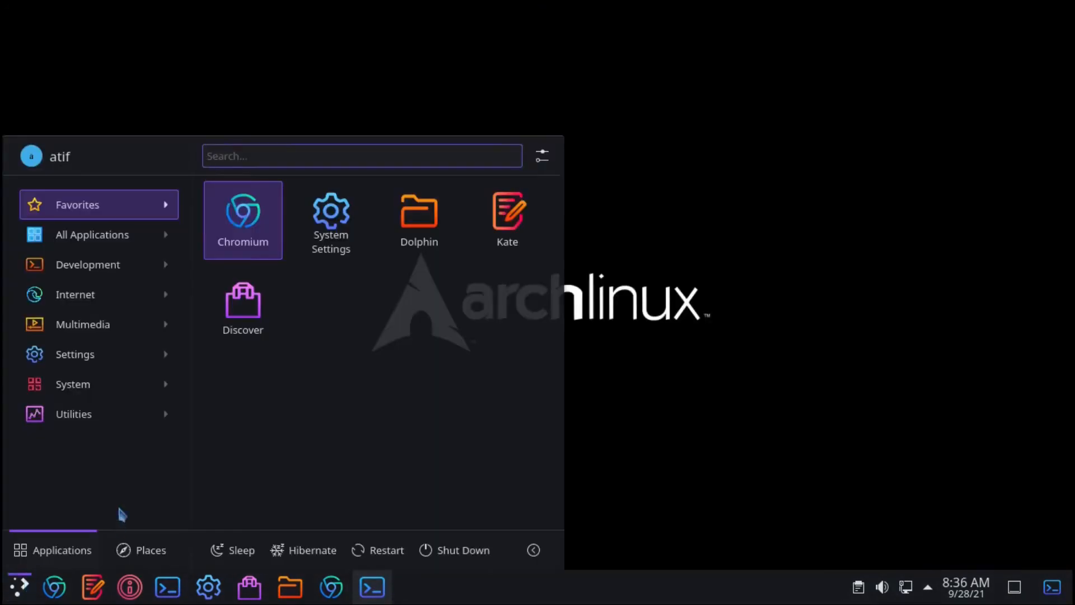
{"action": "left_click", "coordinate": [609, 359]}
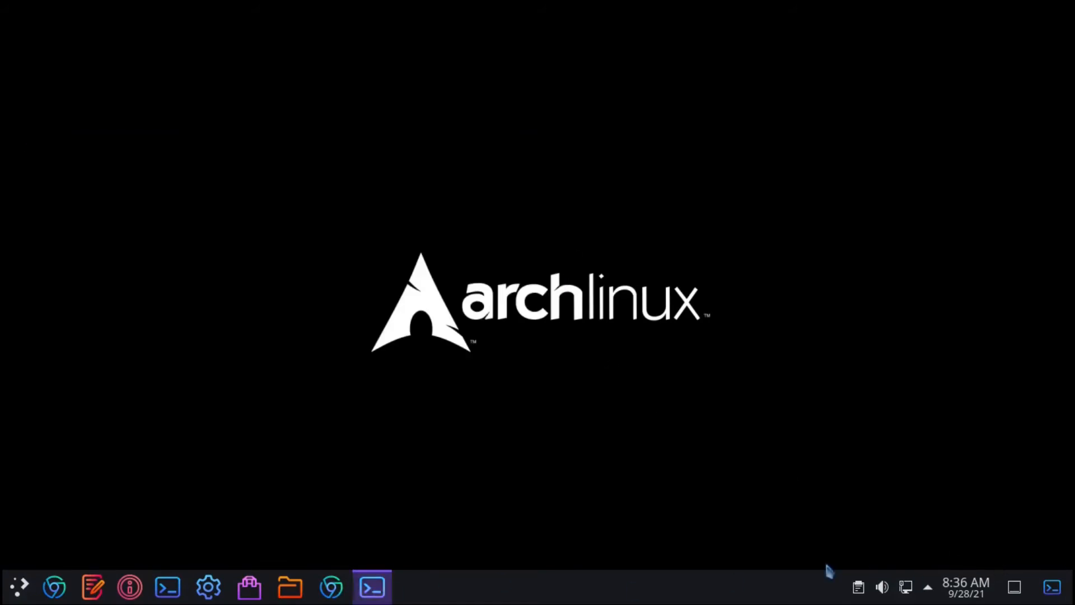
{"action": "left_click", "coordinate": [17, 592]}
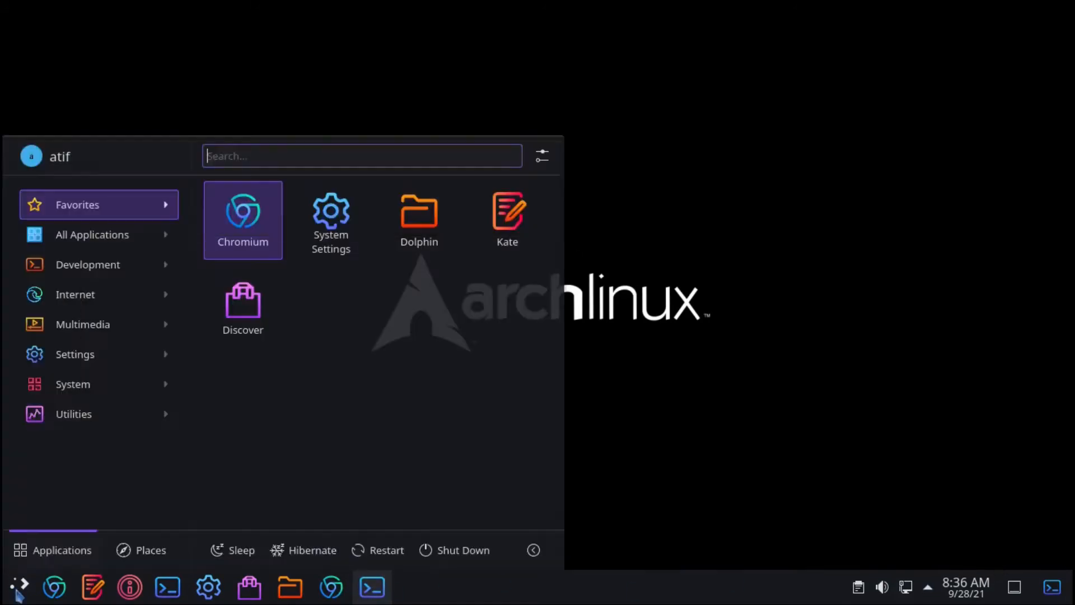
{"action": "left_click", "coordinate": [534, 550]}
{"action": "left_click", "coordinate": [500, 506]}
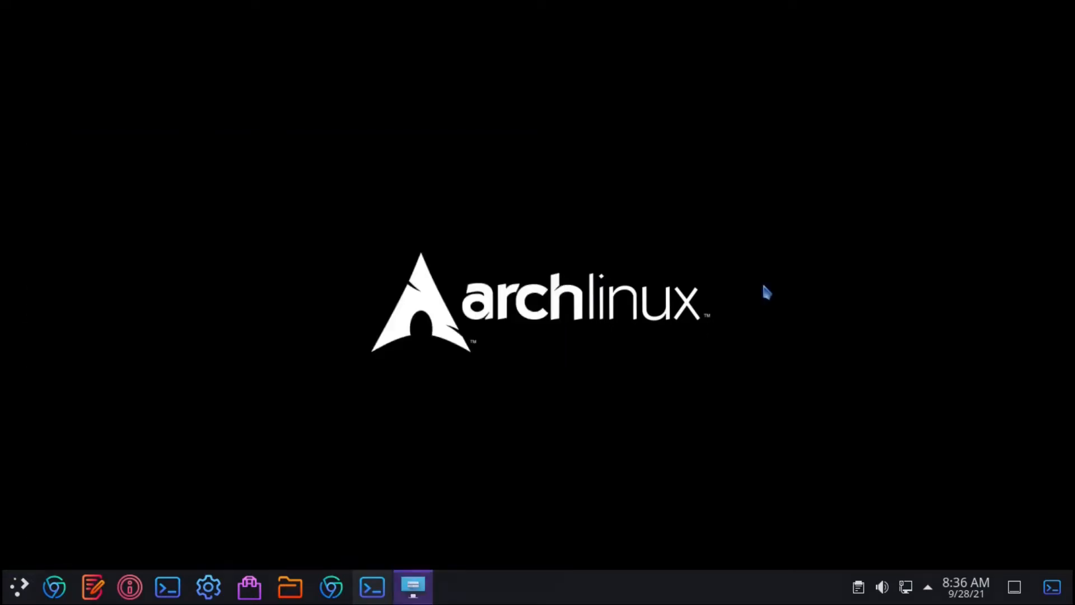
{"action": "left_click", "coordinate": [751, 356]}
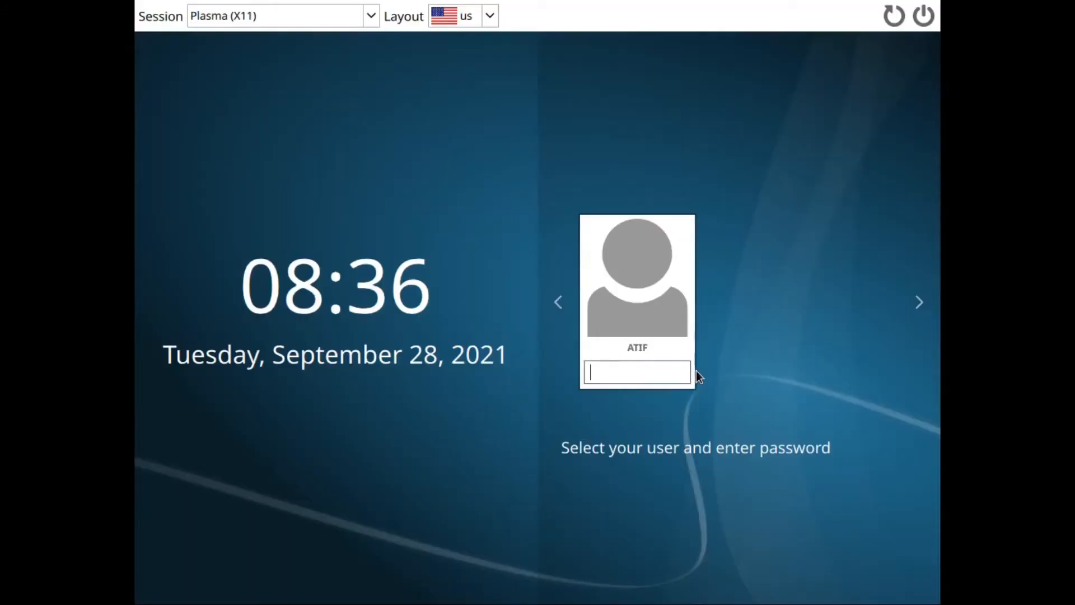
Log back in to the Plasma (X11) session with the account password and dismiss the network connection notification
{"action": "type", "text": "••••••••••"}
{"action": "key", "text": "Return"}
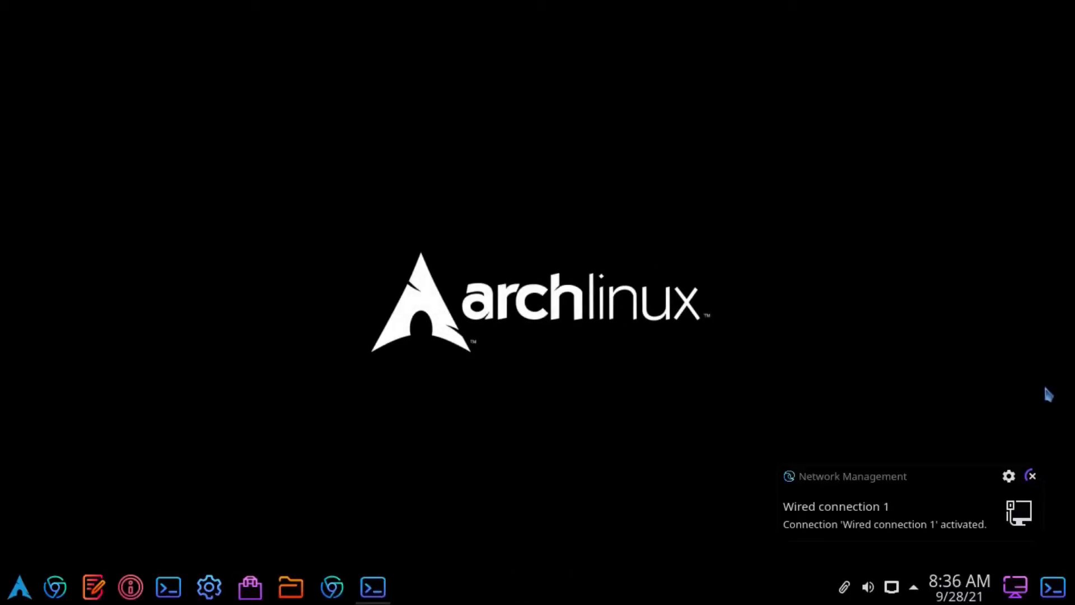
{"action": "left_click", "coordinate": [1031, 476]}
Look over the restyled desktop context menu, a Konsole window and the application launcher, closing each one
{"action": "right_click", "coordinate": [552, 141]}
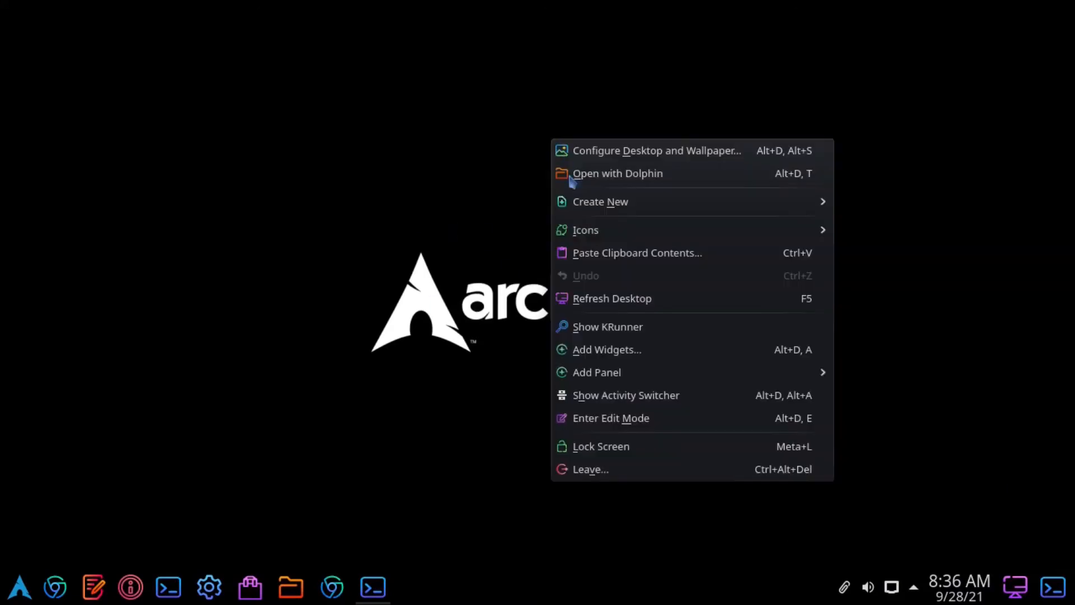
{"action": "left_click", "coordinate": [669, 306]}
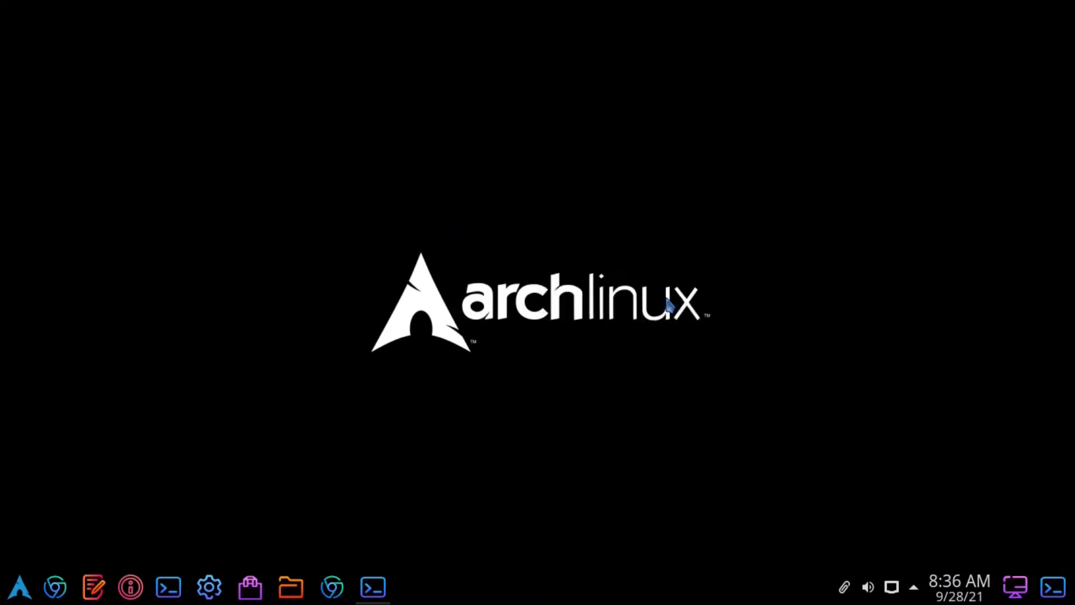
{"action": "left_click", "coordinate": [1054, 588]}
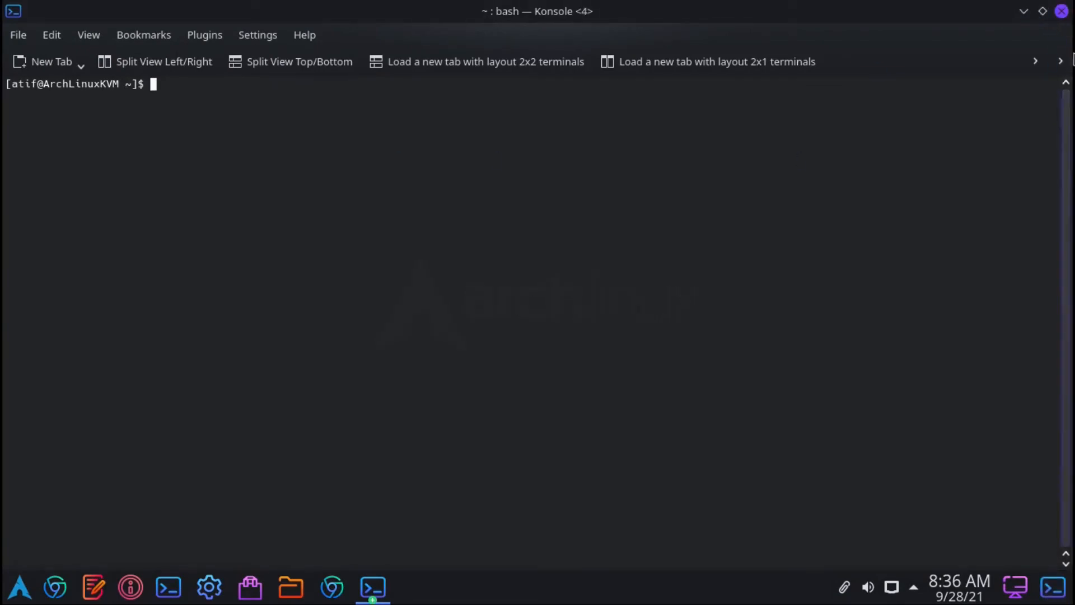
{"action": "left_click", "coordinate": [1061, 11]}
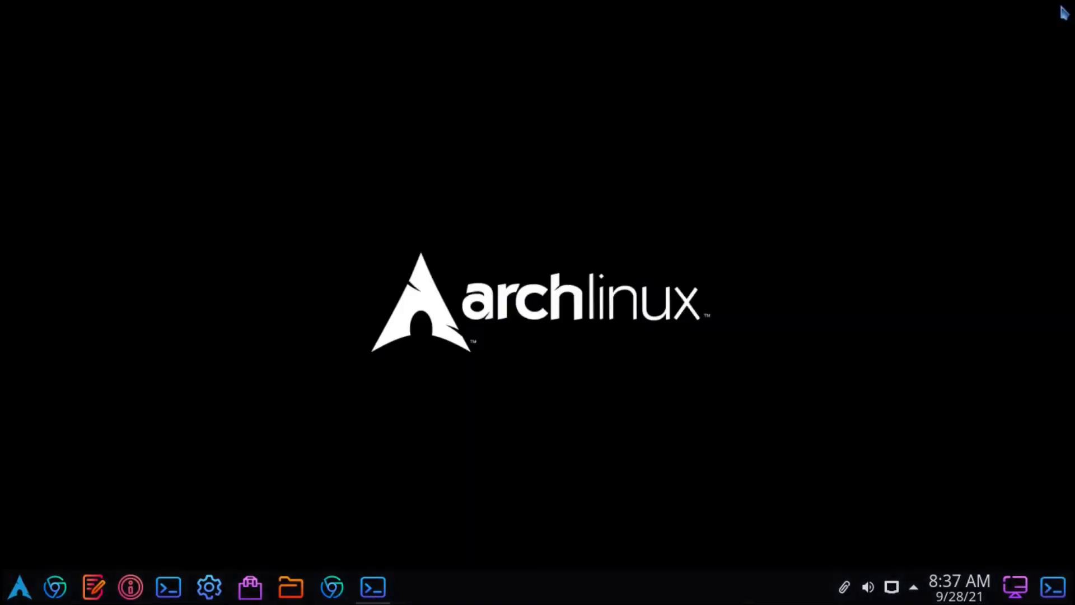
{"action": "left_click", "coordinate": [15, 593]}
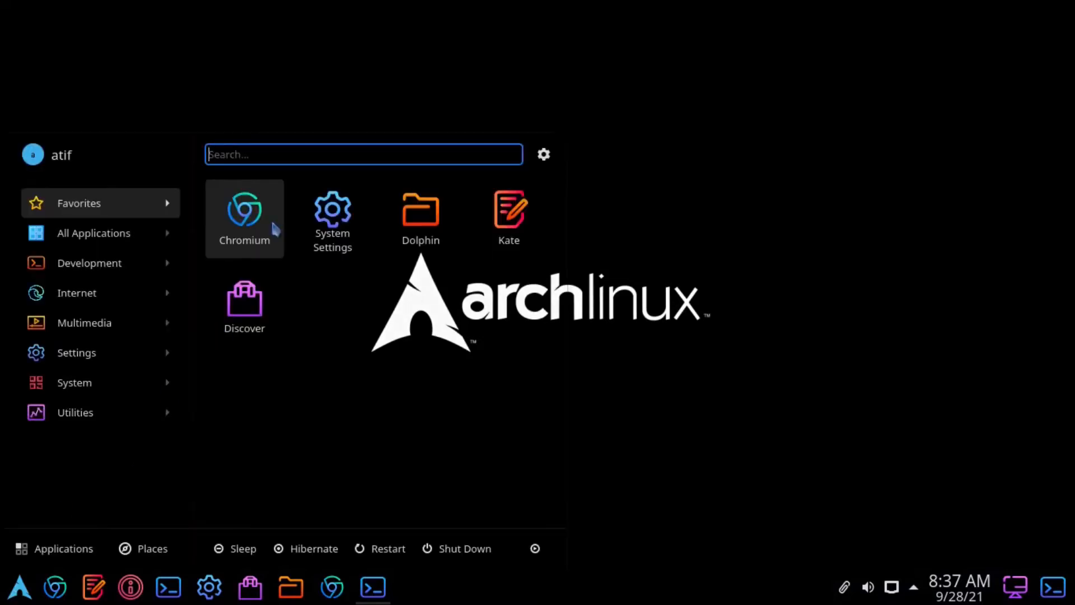
{"action": "left_click", "coordinate": [737, 169]}
Run neofetch in a new Konsole window, enlarge the text to read the system information, and close the terminal
{"action": "left_click", "coordinate": [169, 591]}
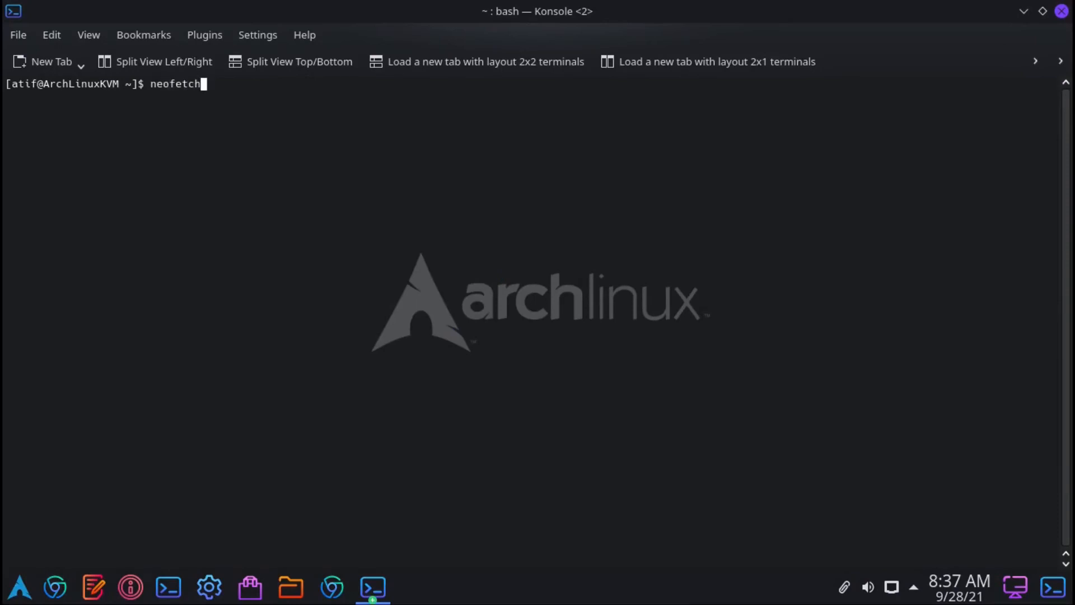
{"action": "type", "text": "neofetch"}
{"action": "key", "text": "Return"}
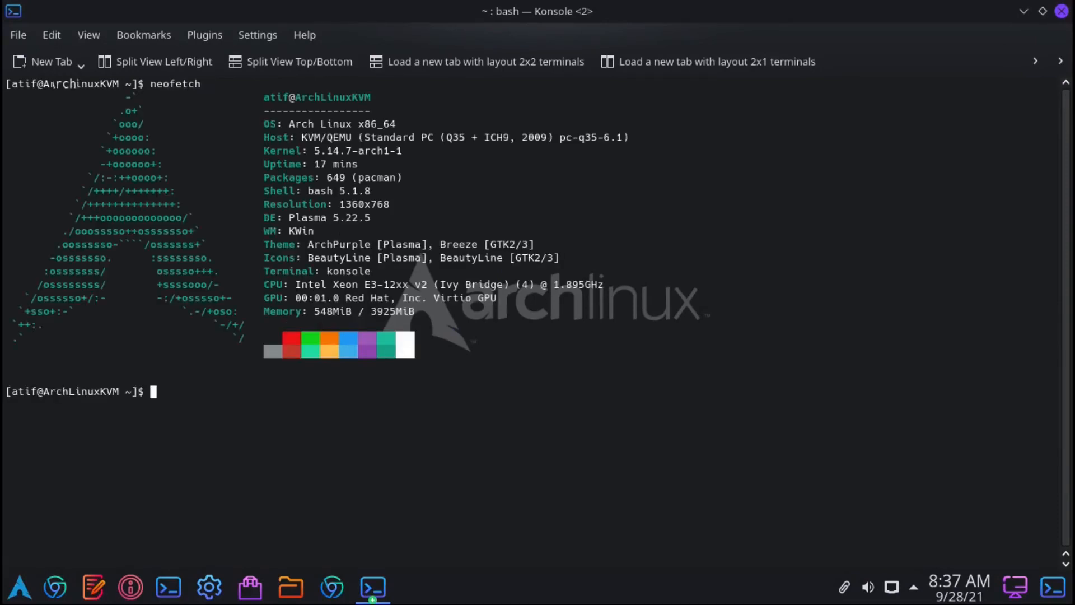
{"action": "key", "text": "ctrl+plus"}
{"action": "key", "text": "ctrl+plus"}
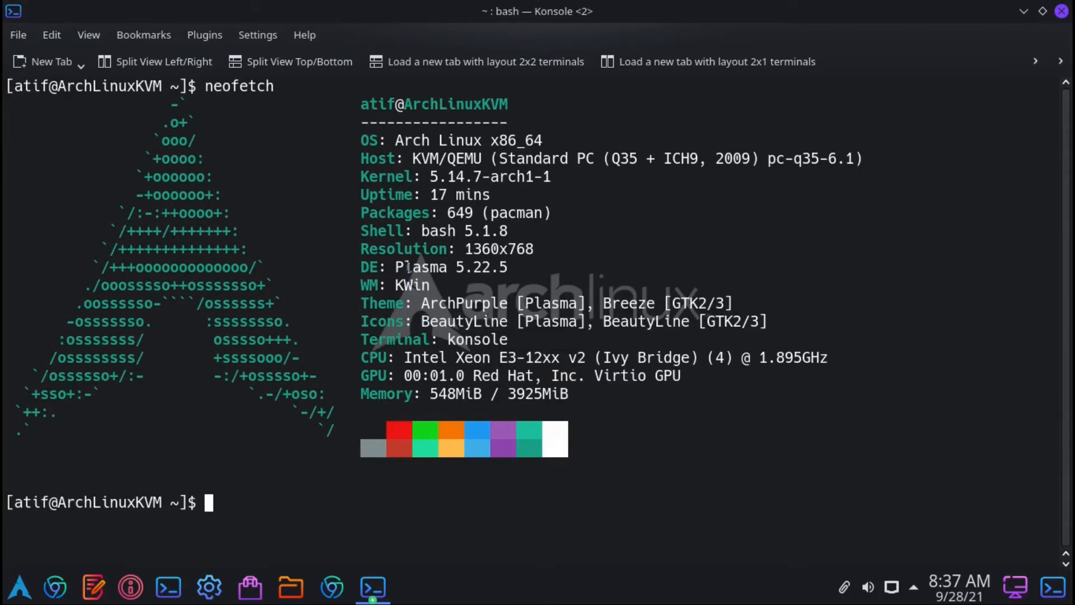
{"action": "left_click", "coordinate": [1061, 11]}
Set the desktop wallpaper to Evening Glow
{"action": "right_click", "coordinate": [681, 139]}
{"action": "left_click", "coordinate": [778, 156]}
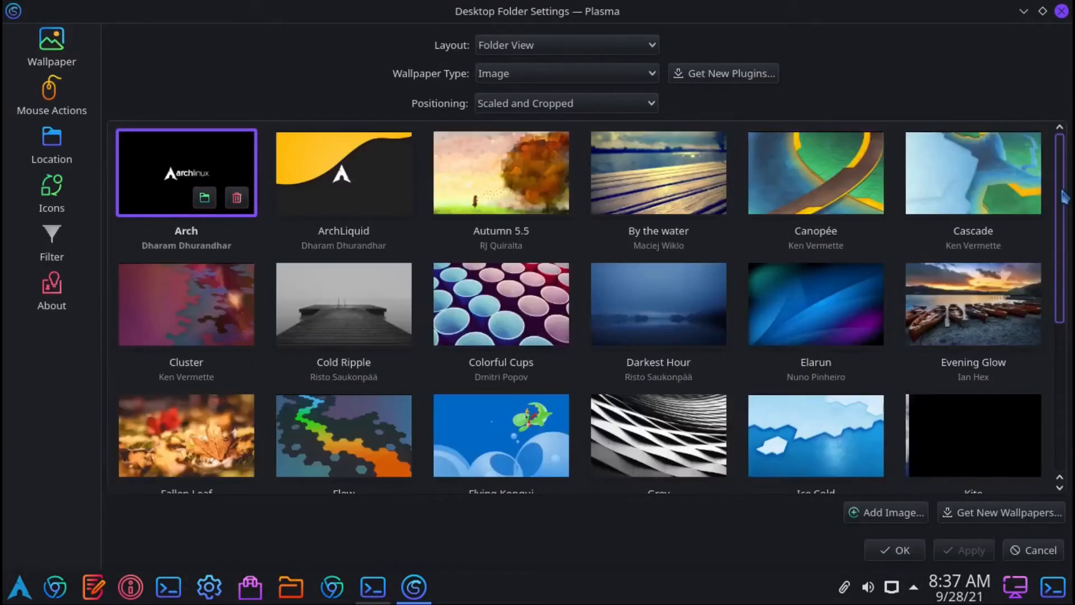
{"action": "scroll", "coordinate": [1058, 273], "scroll_direction": "down", "scroll_amount": 1}
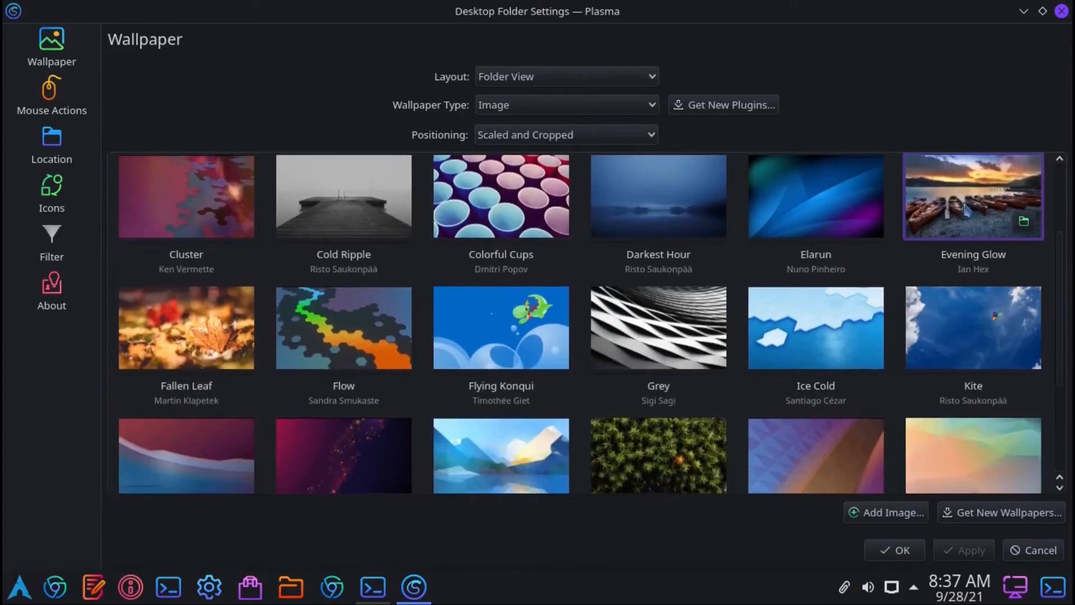
{"action": "left_click", "coordinate": [965, 206]}
{"action": "left_click", "coordinate": [880, 556]}
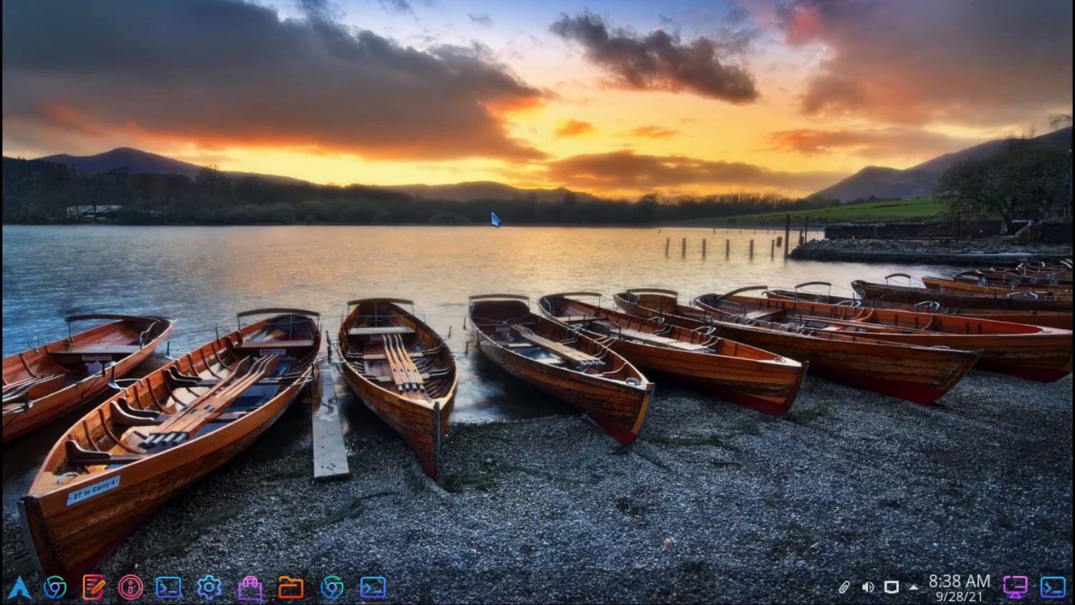
Change the desktop wallpaper to Shell
{"action": "right_click", "coordinate": [521, 207]}
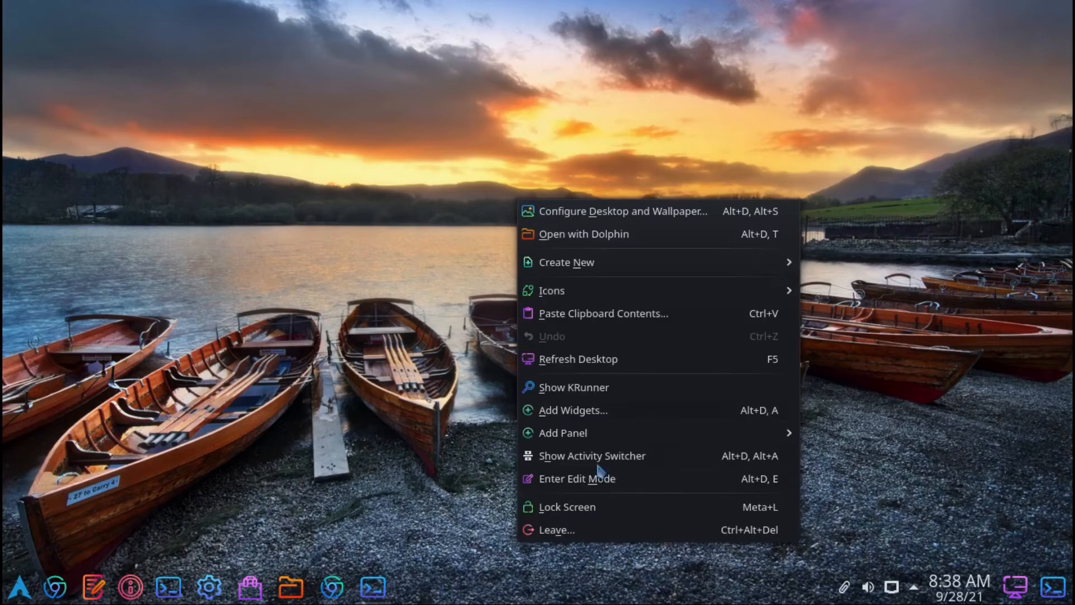
{"action": "left_click", "coordinate": [586, 216]}
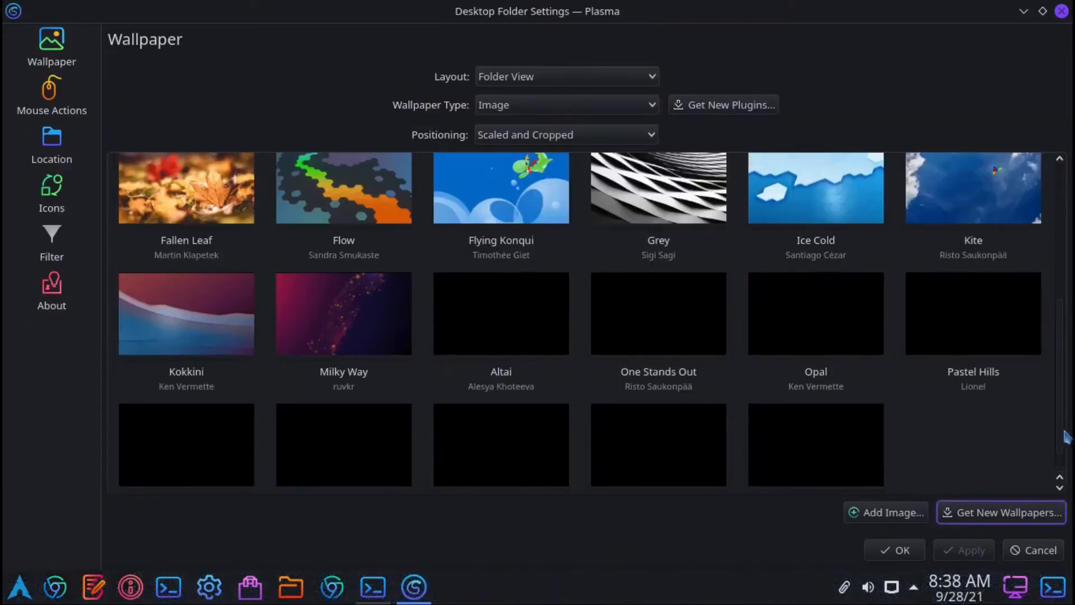
{"action": "left_click", "coordinate": [521, 448]}
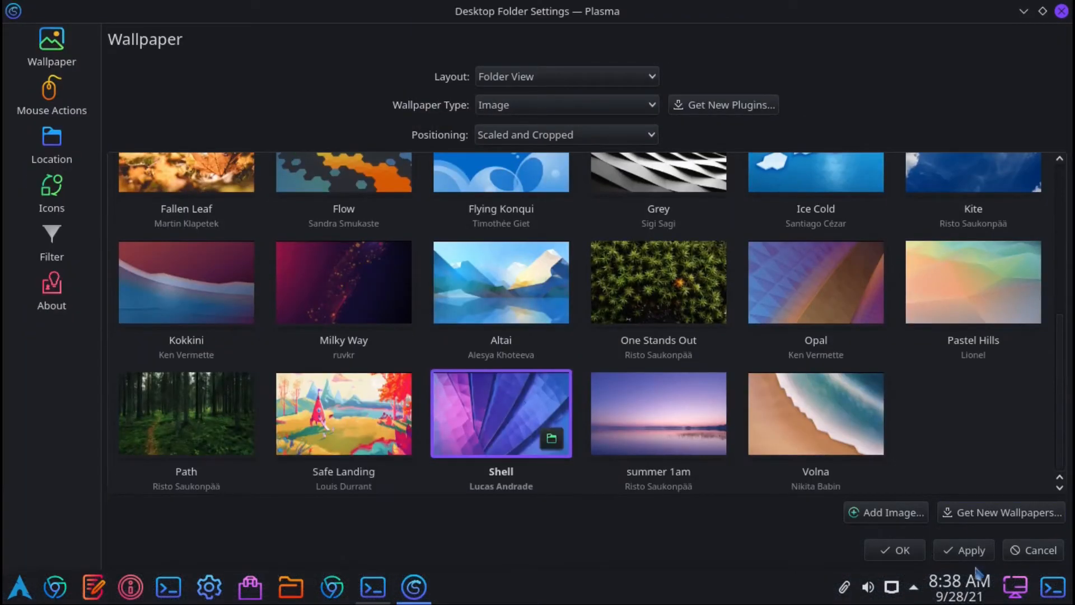
{"action": "left_click", "coordinate": [890, 546]}
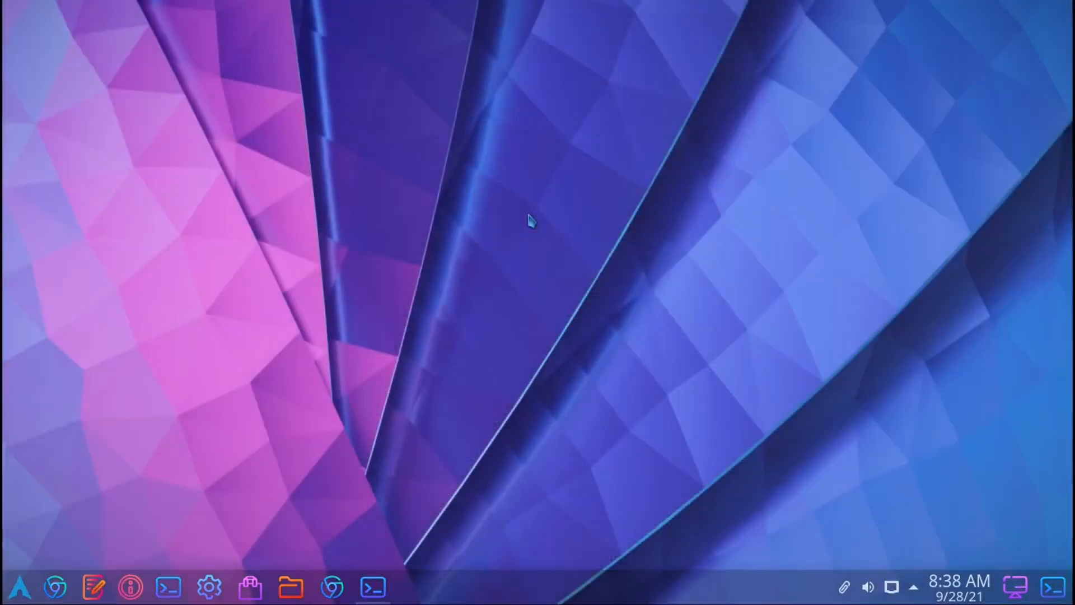
Set the panel height to 50, make the panel background opaque, and leave edit mode
{"action": "right_click", "coordinate": [815, 584]}
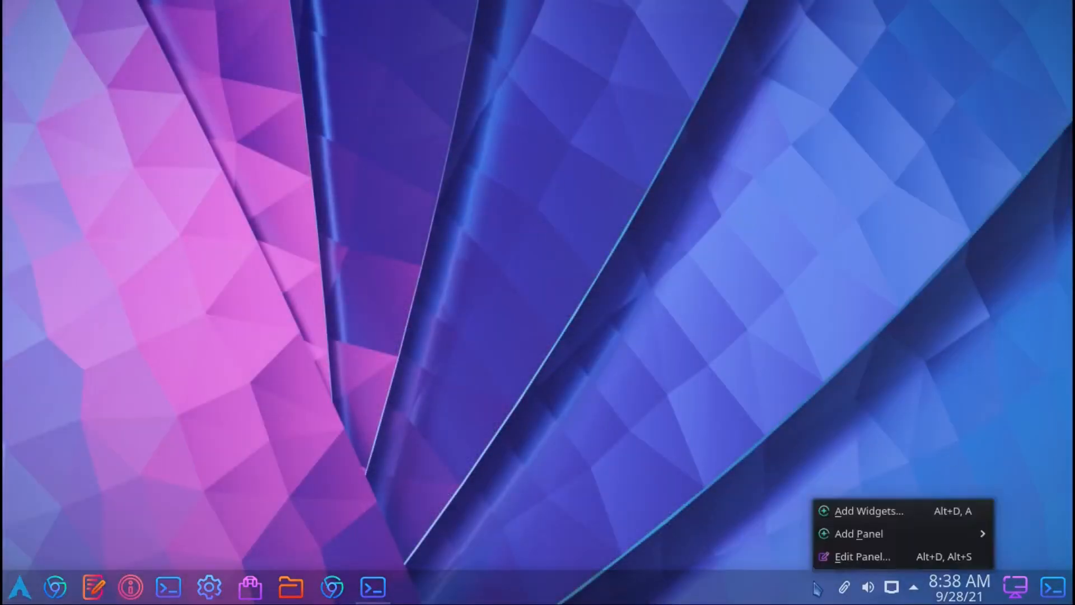
{"action": "left_click", "coordinate": [855, 557]}
{"action": "left_click", "coordinate": [654, 531]}
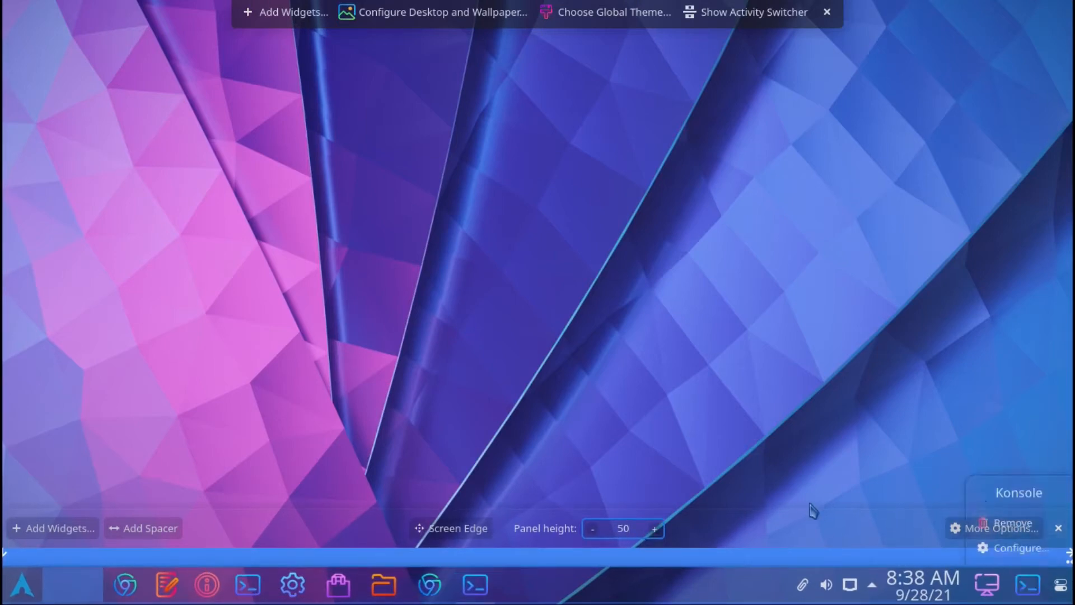
{"action": "left_click", "coordinate": [967, 530]}
{"action": "left_click", "coordinate": [1012, 442]}
{"action": "left_click", "coordinate": [662, 325]}
{"action": "left_click", "coordinate": [826, 11]}
Bring up the Konsole window that is still running and close it
{"action": "right_click", "coordinate": [627, 181]}
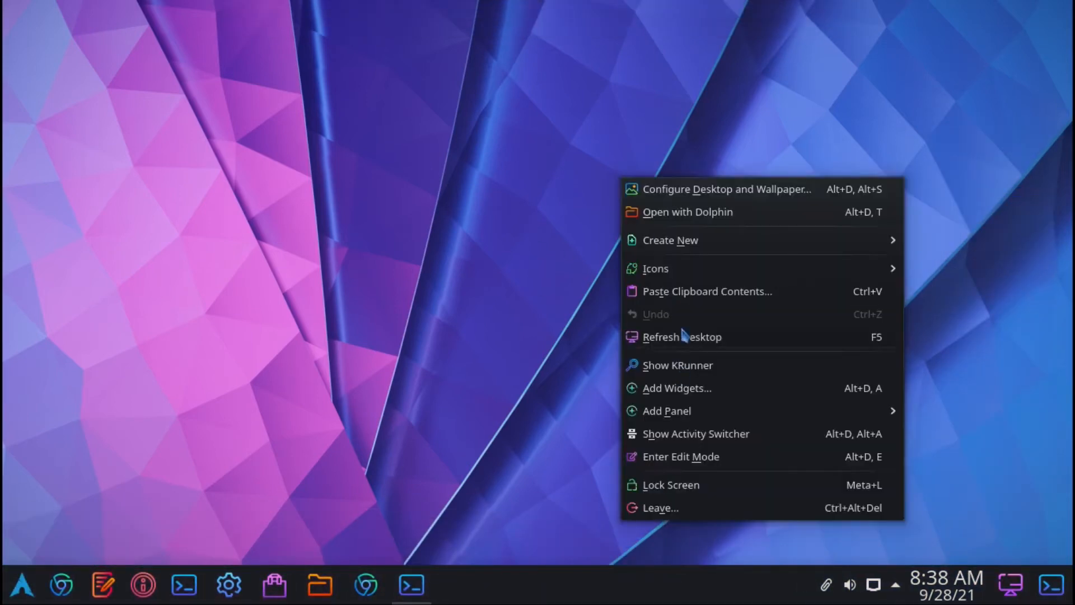
{"action": "left_click", "coordinate": [460, 235]}
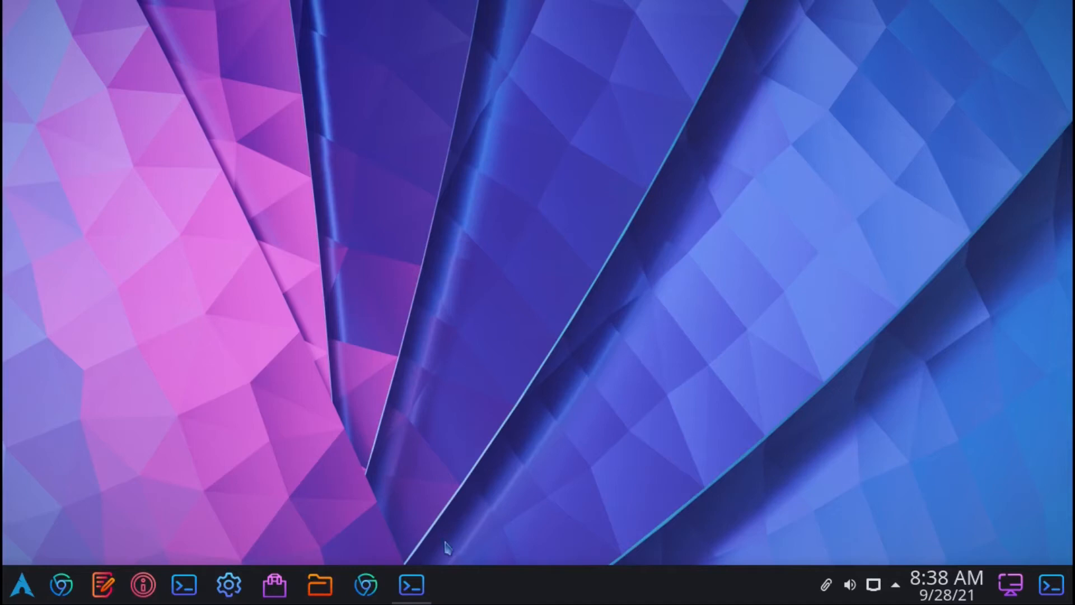
{"action": "left_click", "coordinate": [412, 584]}
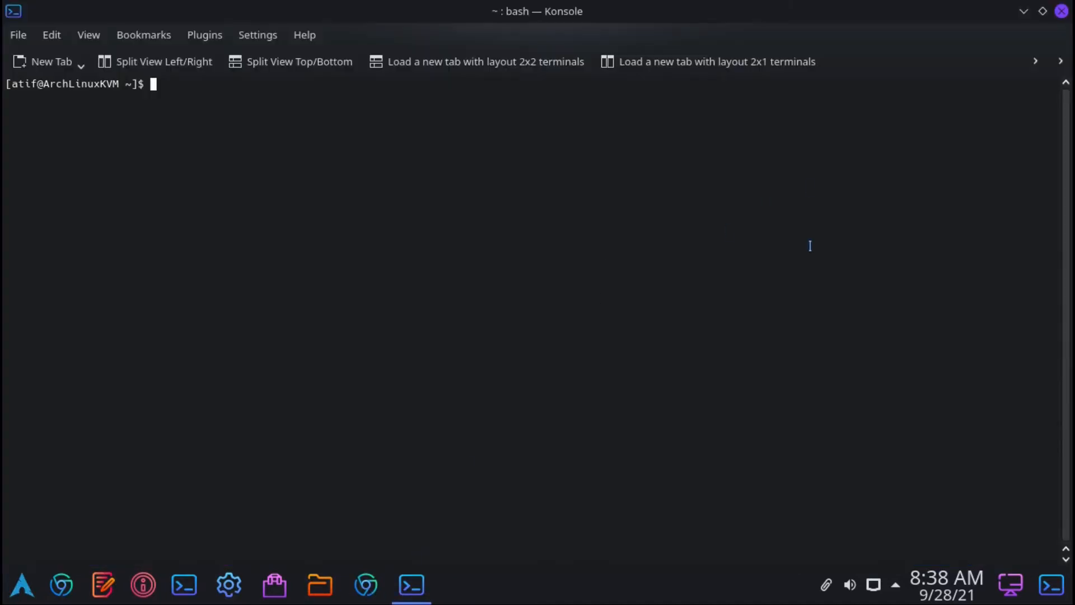
{"action": "left_click", "coordinate": [1062, 11]}
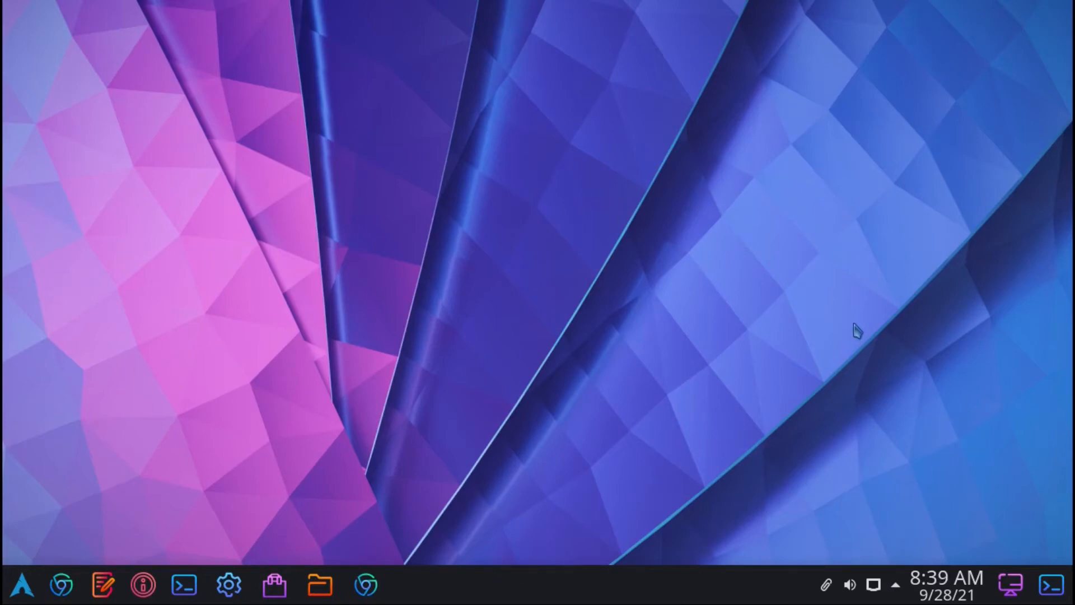
Switch to Chromium, maximize its window and search Google for "conky minamilst 1.3"
{"action": "left_click", "coordinate": [368, 584]}
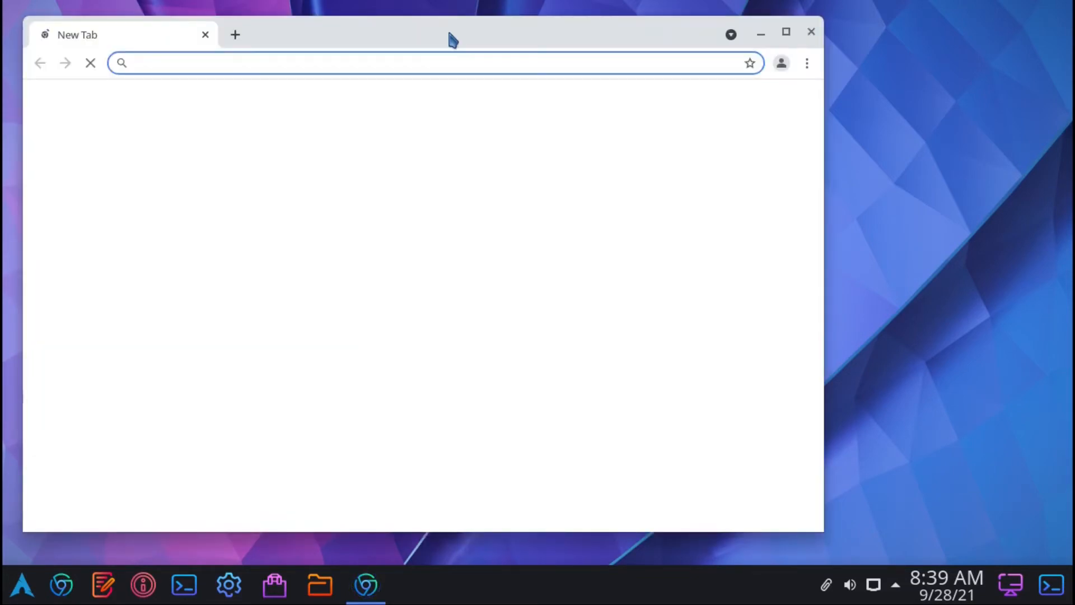
{"action": "double_click", "coordinate": [547, 40]}
{"action": "left_click", "coordinate": [552, 308]}
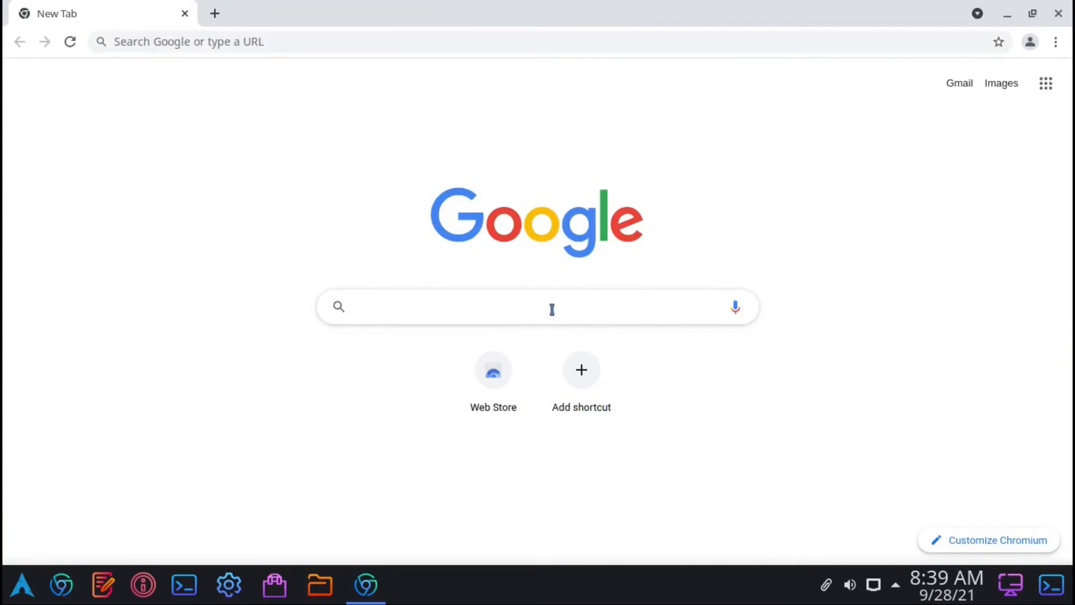
{"action": "type", "text": "conky mina"}
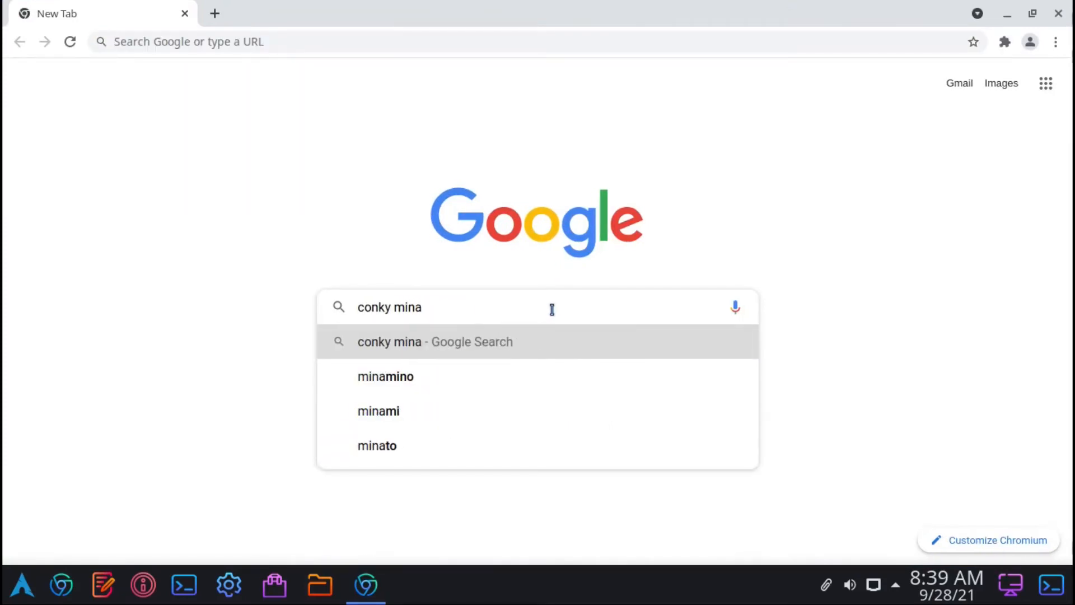
{"action": "type", "text": "milst 1.3"}
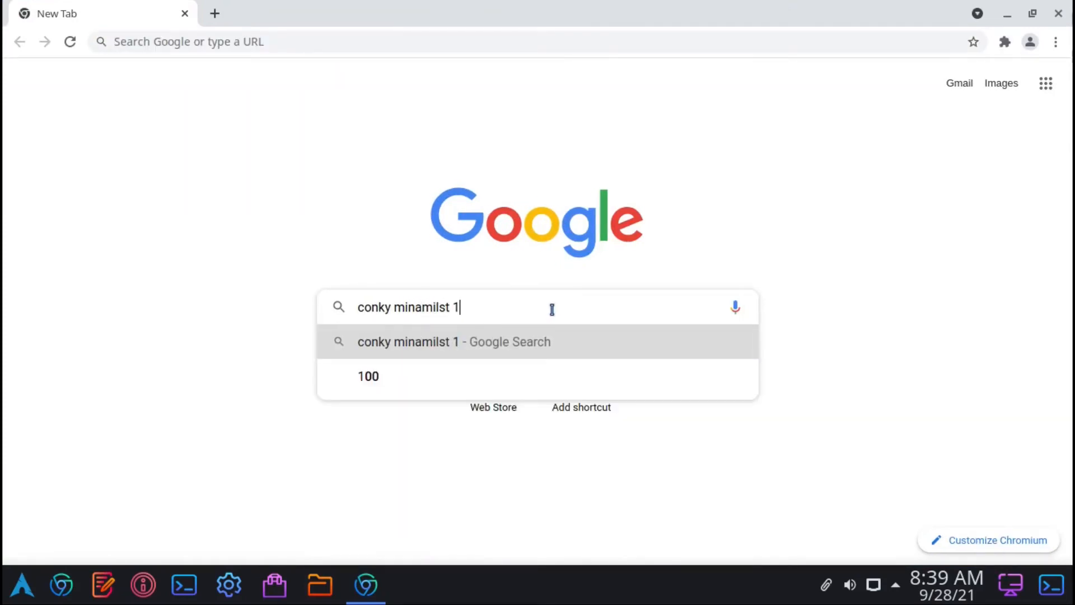
{"action": "key", "text": "Return"}
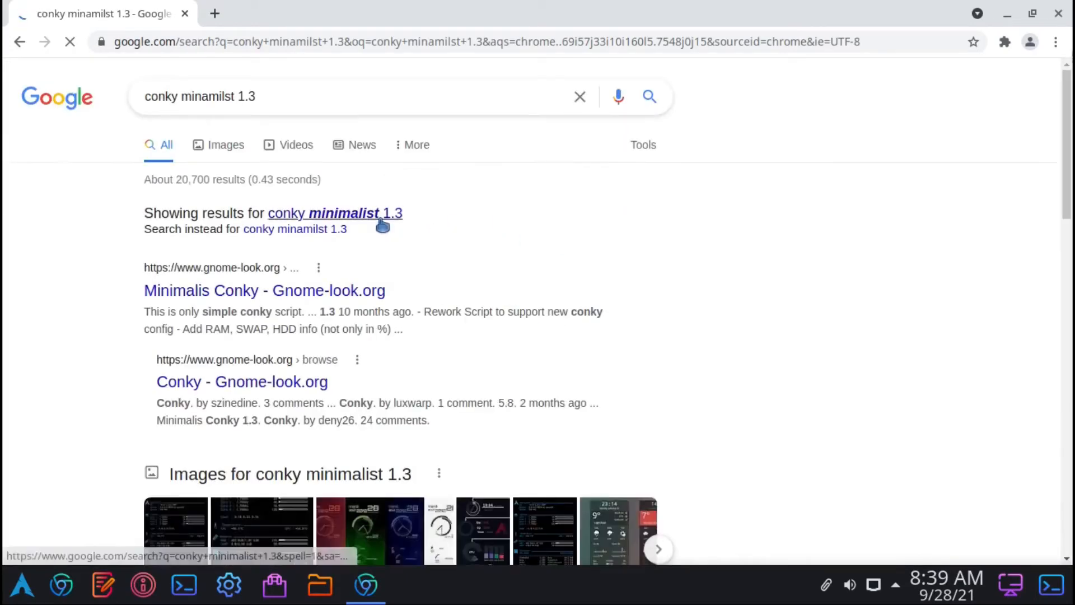
Open the Minimalis Conky page on Gnome-look.org from the search results and show its downloadable files
{"action": "left_click", "coordinate": [379, 224]}
{"action": "left_click", "coordinate": [311, 238]}
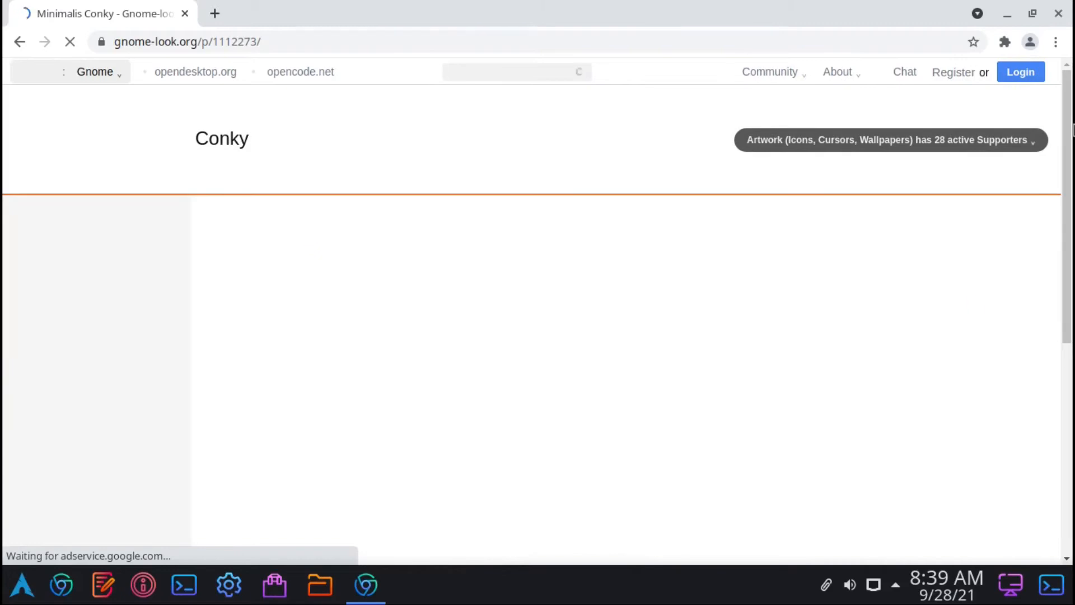
{"action": "scroll", "coordinate": [524, 336], "scroll_direction": "down", "scroll_amount": 3}
{"action": "scroll", "coordinate": [299, 389], "scroll_direction": "down", "scroll_amount": 2}
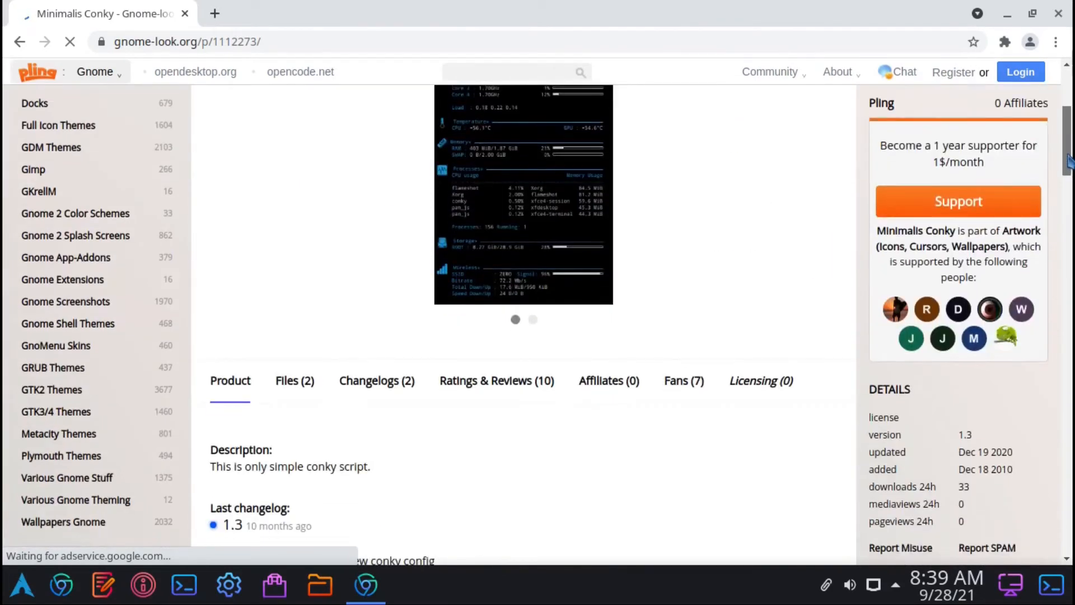
{"action": "left_click", "coordinate": [295, 382]}
{"action": "scroll", "coordinate": [700, 381], "scroll_direction": "down", "scroll_amount": 2}
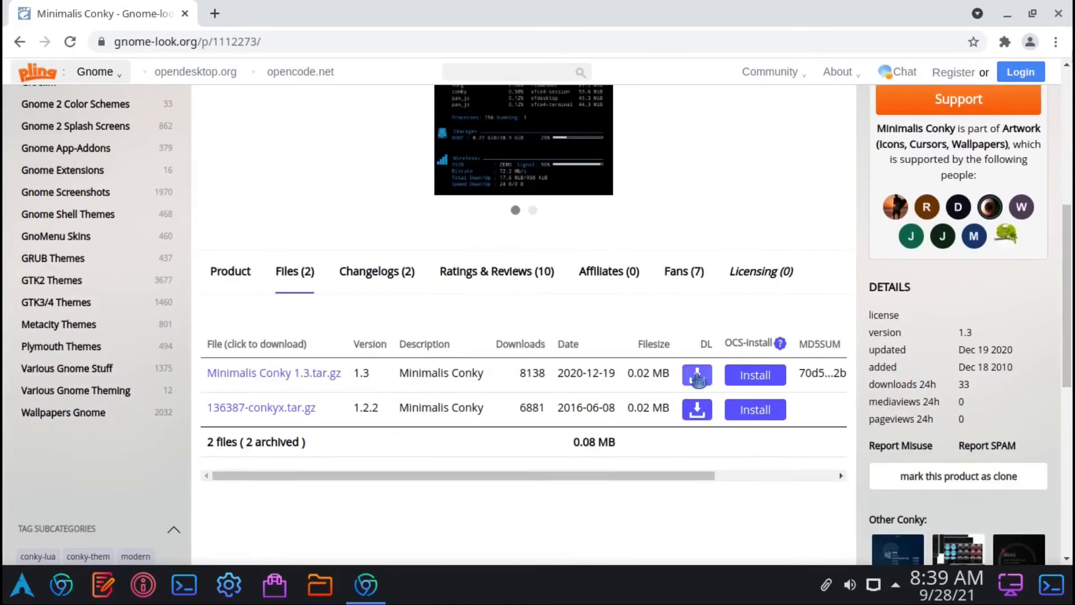
Download Minimalis Conky 1.3.tar.gz and minimize the browser window
{"action": "left_click", "coordinate": [700, 380]}
{"action": "left_click", "coordinate": [548, 281]}
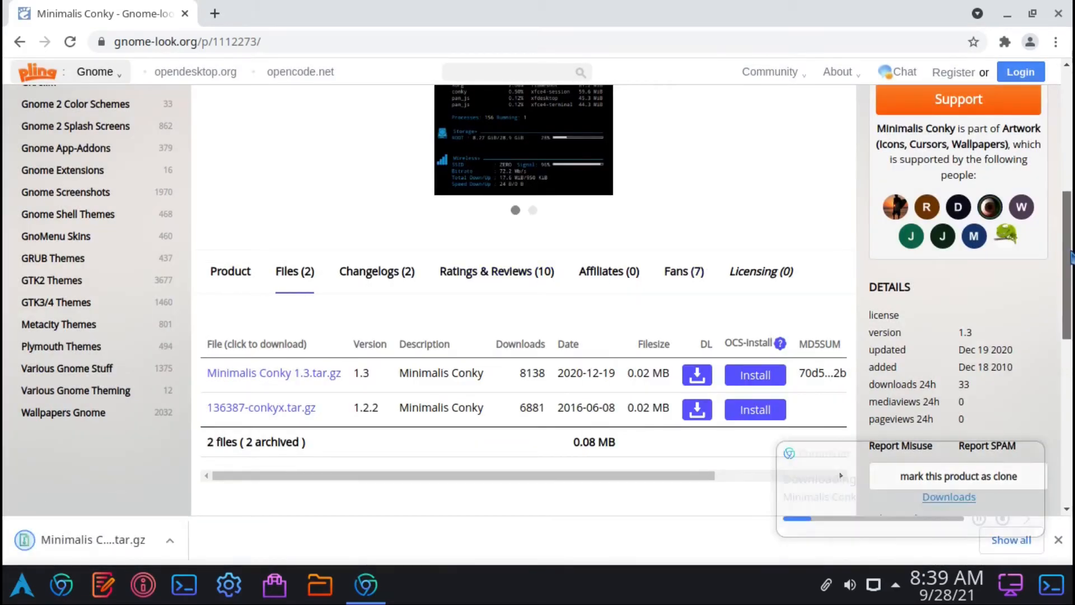
{"action": "scroll", "coordinate": [1063, 163], "scroll_direction": "down", "scroll_amount": 2}
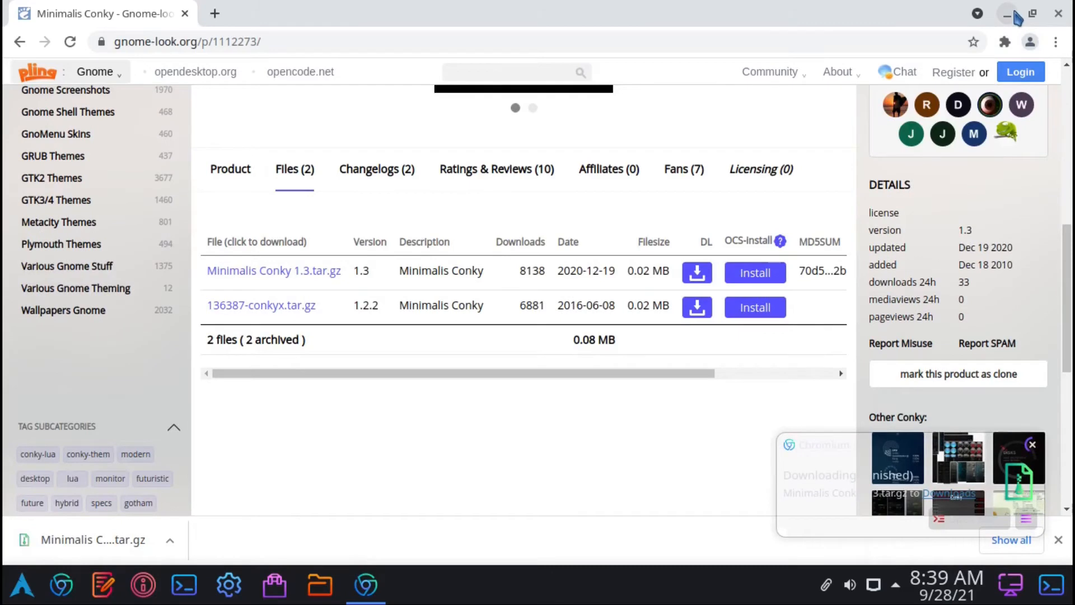
{"action": "left_click", "coordinate": [1007, 15]}
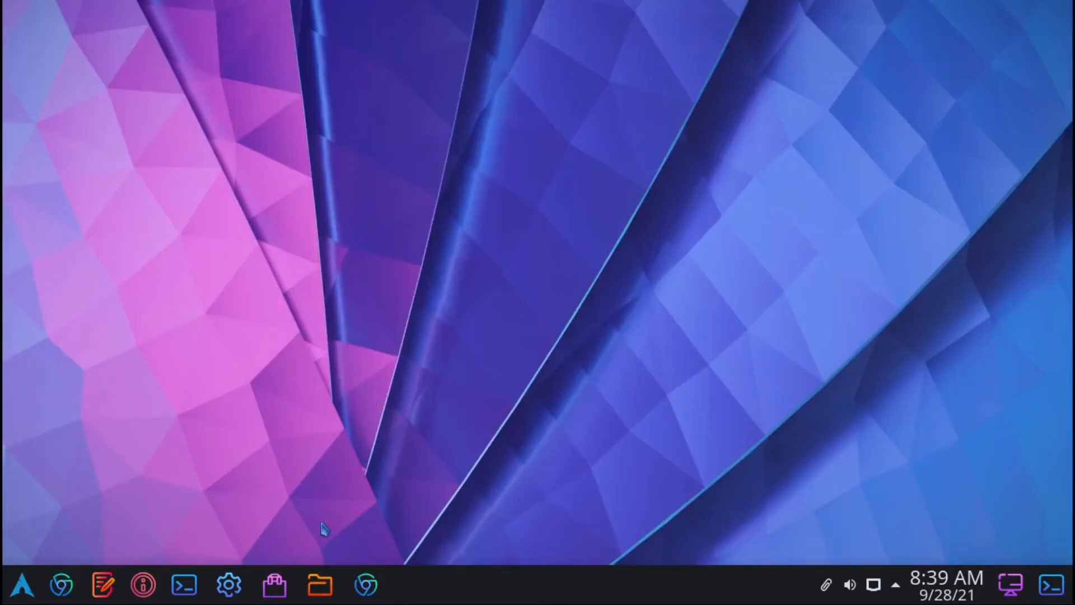
Browse to the Downloads folder in Dolphin, then open a terminal there and list its contents with ls
{"action": "left_click", "coordinate": [319, 585]}
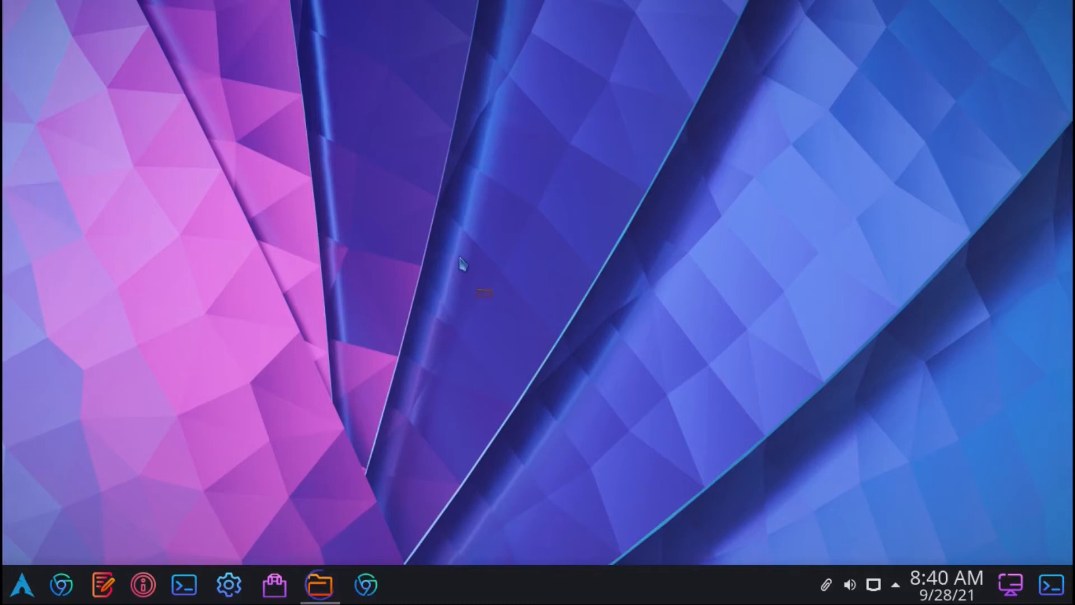
{"action": "left_click", "coordinate": [570, 12]}
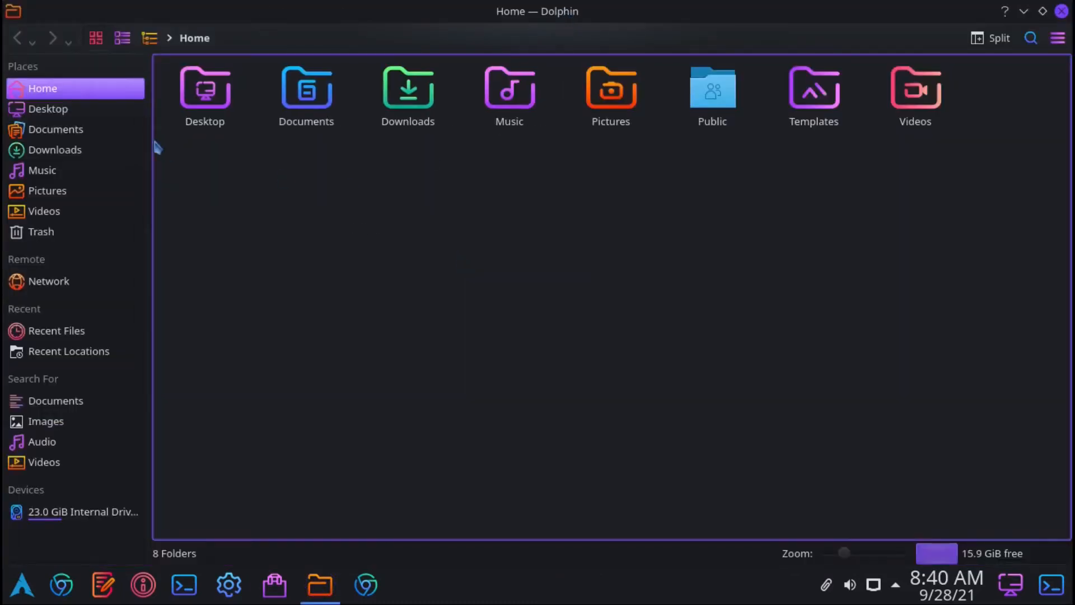
{"action": "left_click", "coordinate": [76, 158]}
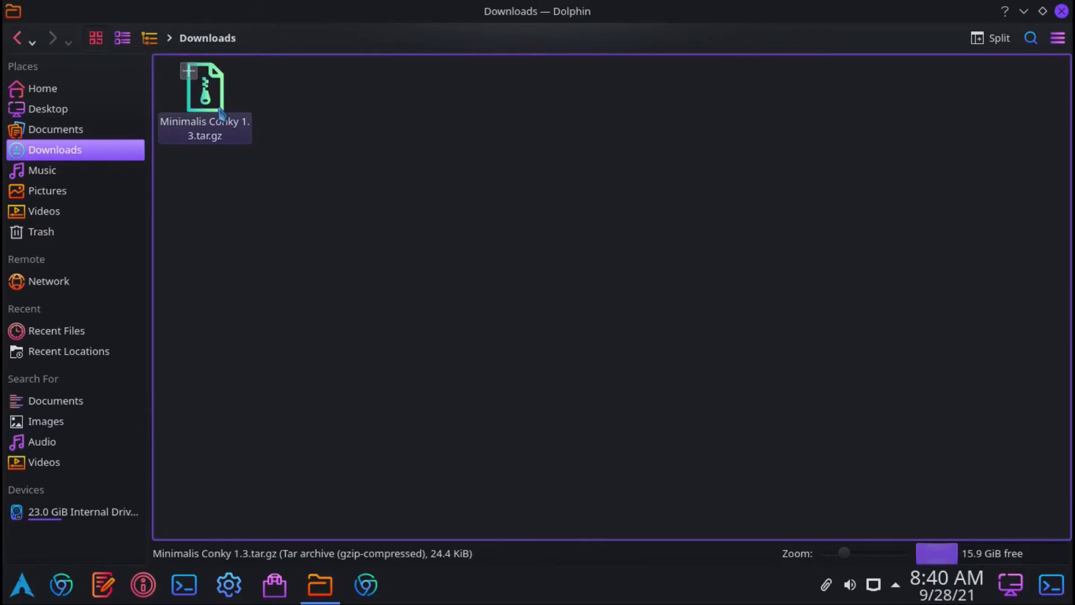
{"action": "right_click", "coordinate": [465, 207]}
{"action": "left_click", "coordinate": [536, 351]}
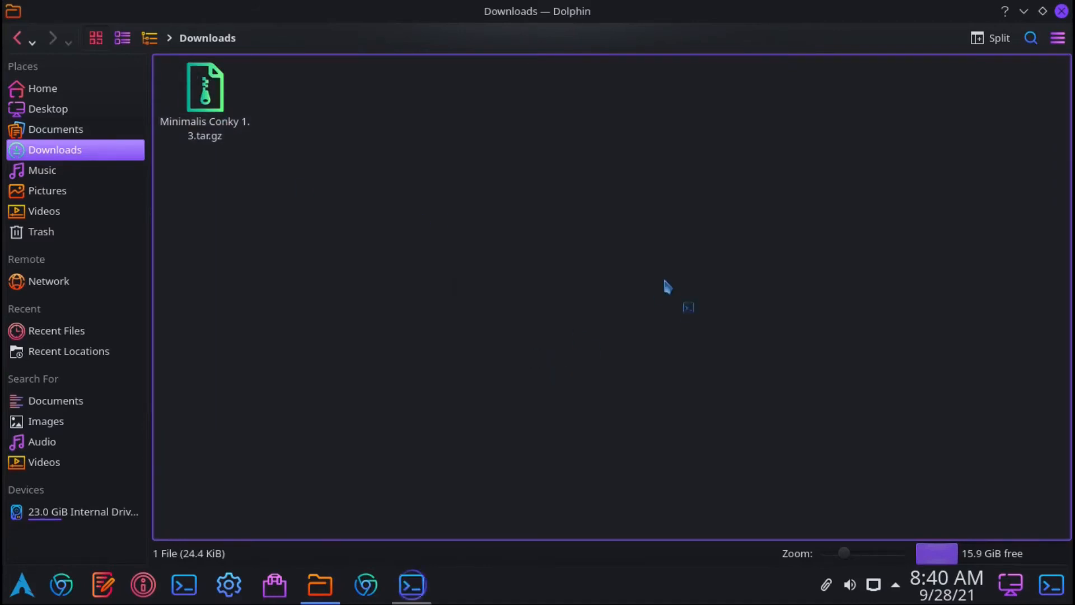
{"action": "key", "text": "Return"}
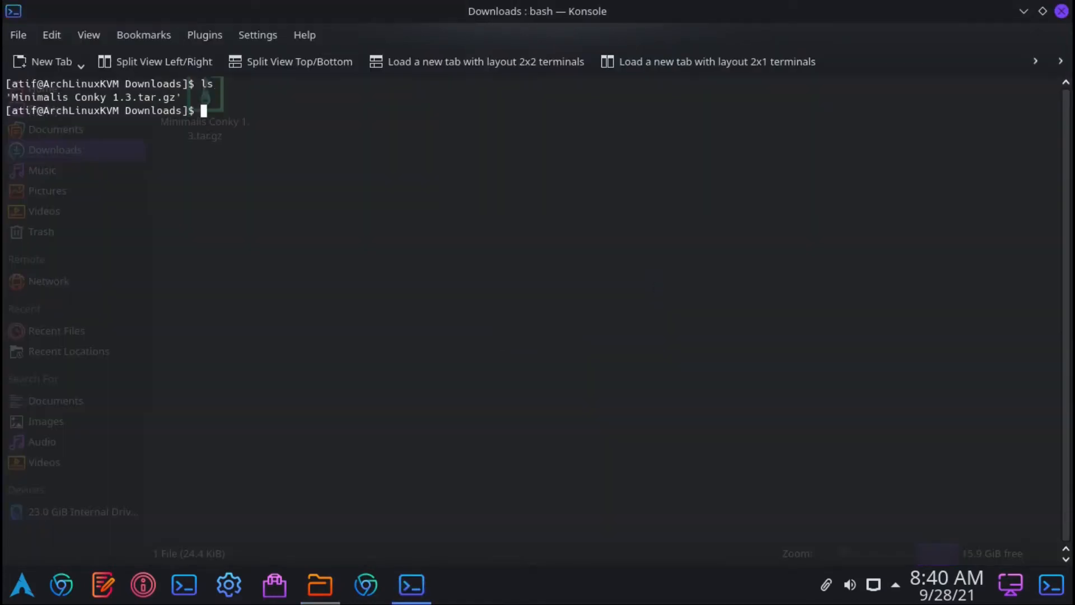
Copy the archive's file name from the listing to the command prompt, enclosed in single quotes
{"action": "double_click", "coordinate": [64, 96]}
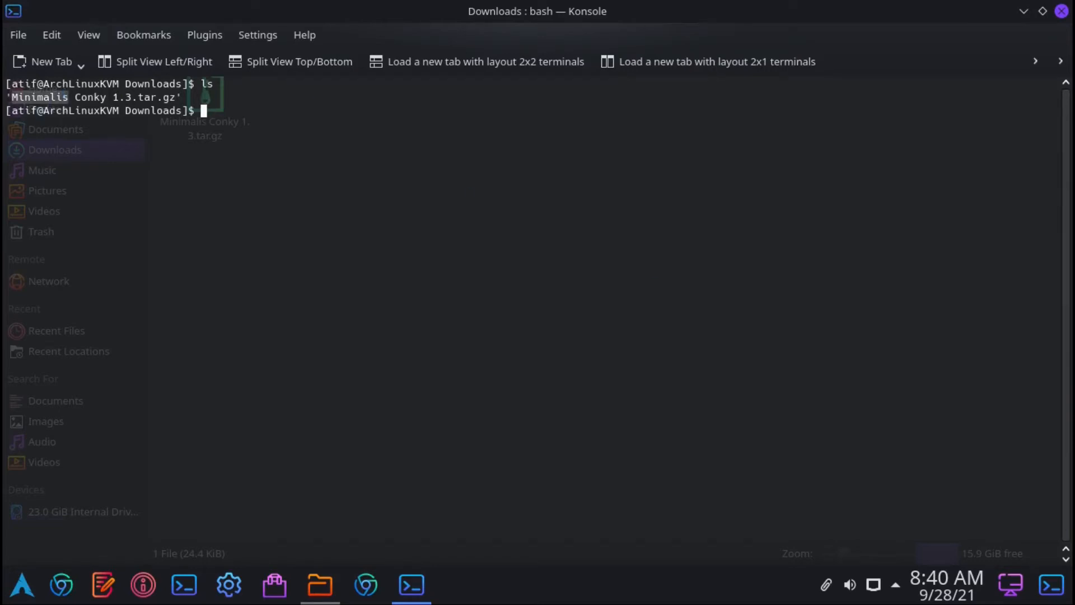
{"action": "left_click_drag", "start_coordinate": [178, 101], "coordinate": [3, 104]}
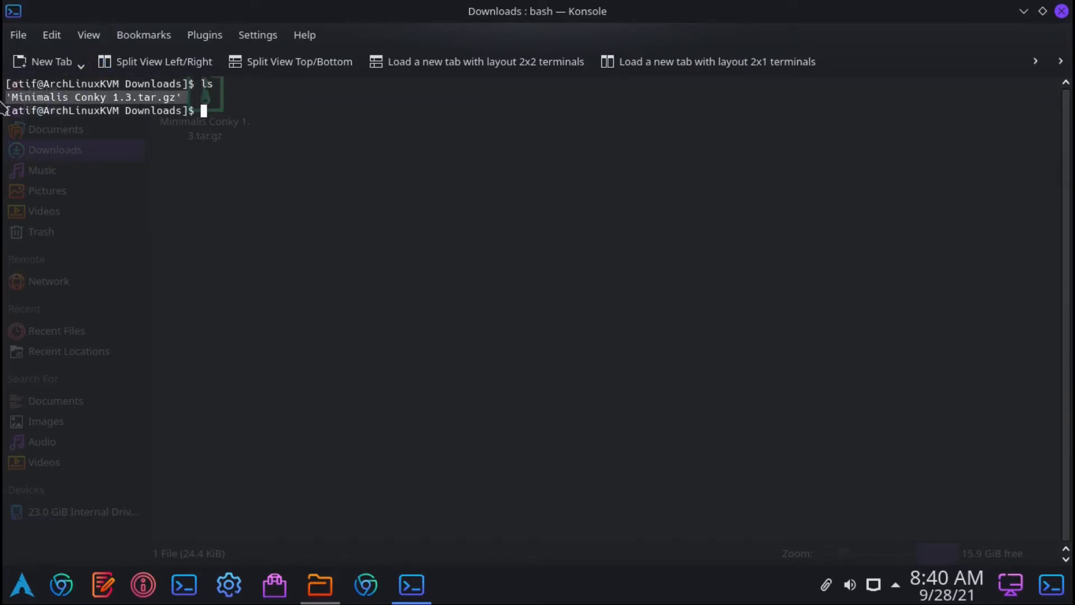
{"action": "right_click", "coordinate": [79, 96]}
{"action": "left_click", "coordinate": [101, 113]}
{"action": "key", "text": "ctrl+shift+v"}
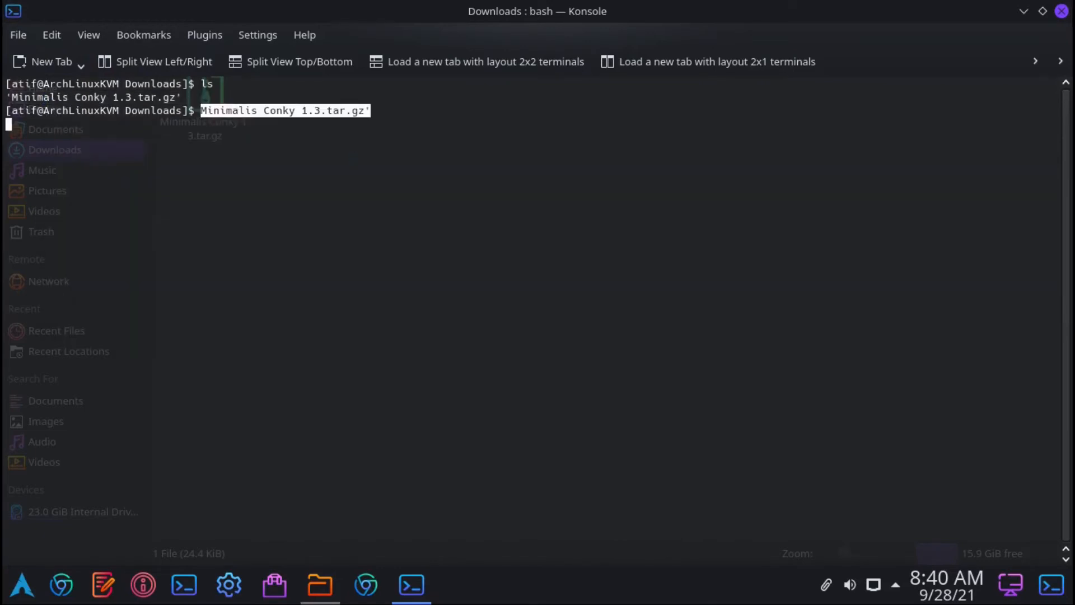
{"action": "type", "text": "'"}
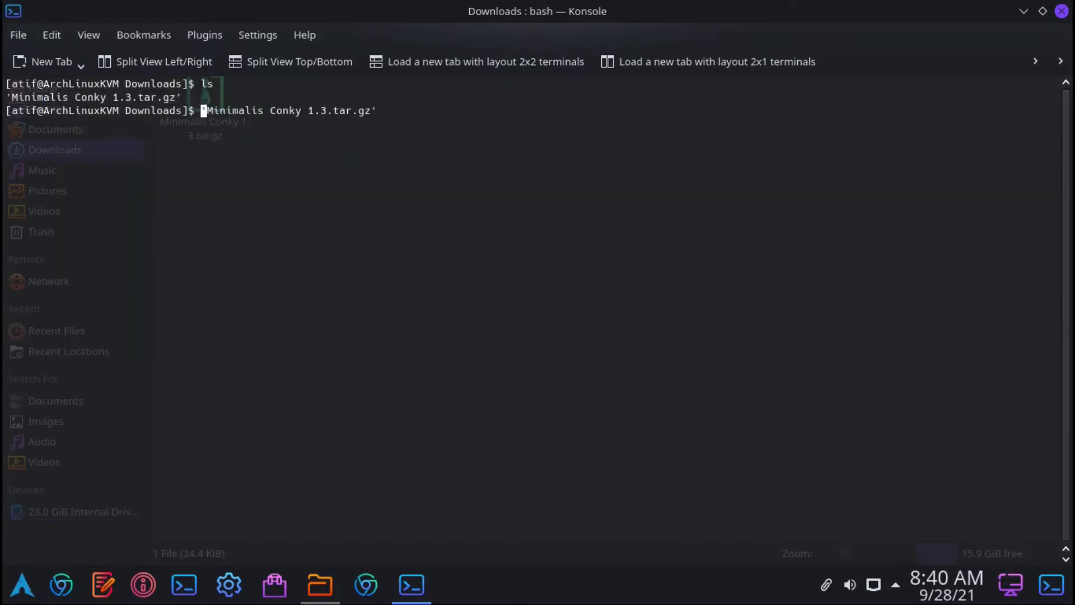
Extract the archive by running tar -xvf 'Minimalis Conky 1.3.tar.gz', with the terminal text enlarged
{"action": "key", "text": "Left"}
{"action": "type", "text": "tar"}
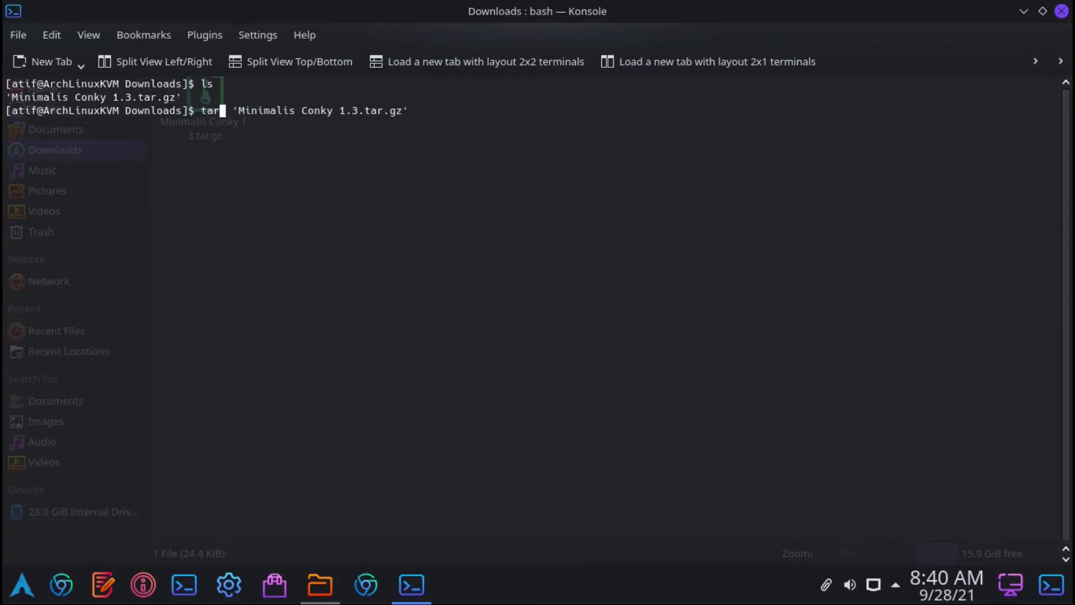
{"action": "key", "text": "ctrl+plus"}
{"action": "key", "text": "Right"}
{"action": "type", "text": "-xvf"}
{"action": "key", "text": "Return"}
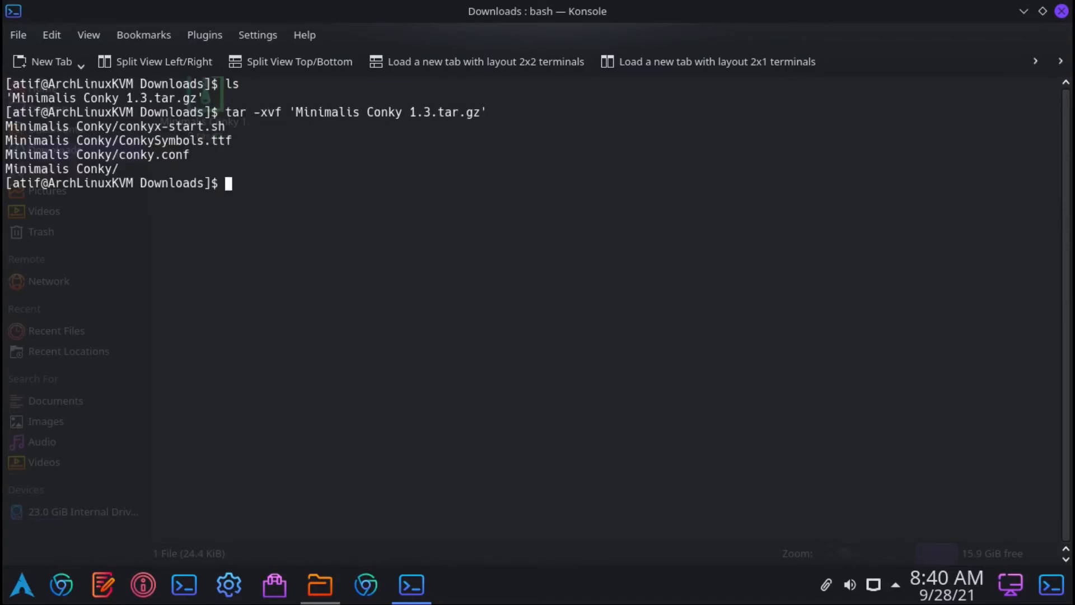
Close the terminal and open the extracted Minimalis Conky folder in Dolphin
{"action": "left_click", "coordinate": [1062, 11]}
{"action": "left_click", "coordinate": [214, 124]}
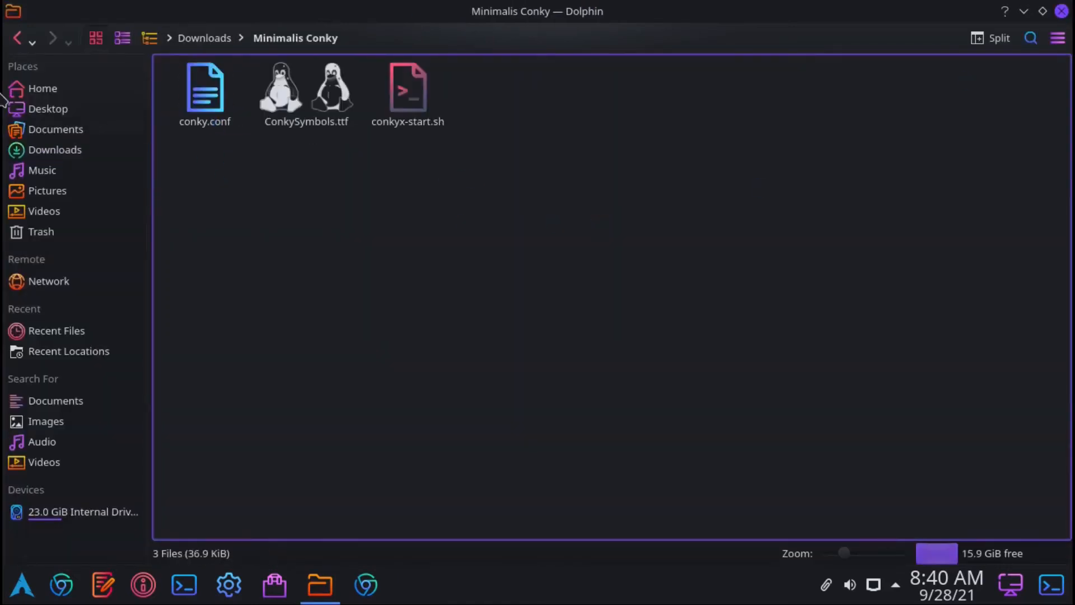
{"action": "left_click", "coordinate": [18, 38]}
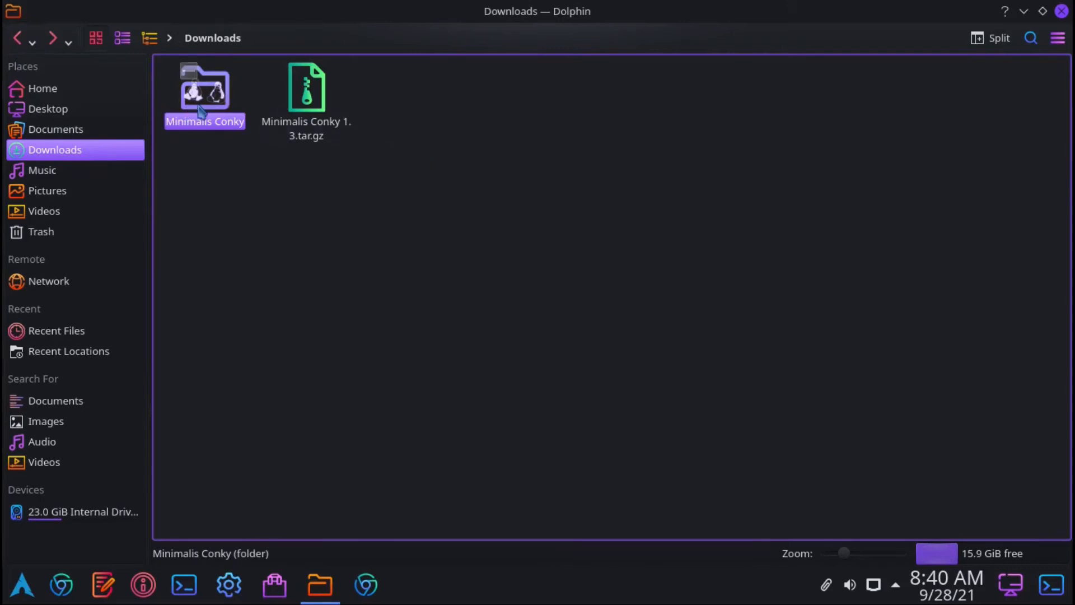
{"action": "left_click", "coordinate": [214, 123]}
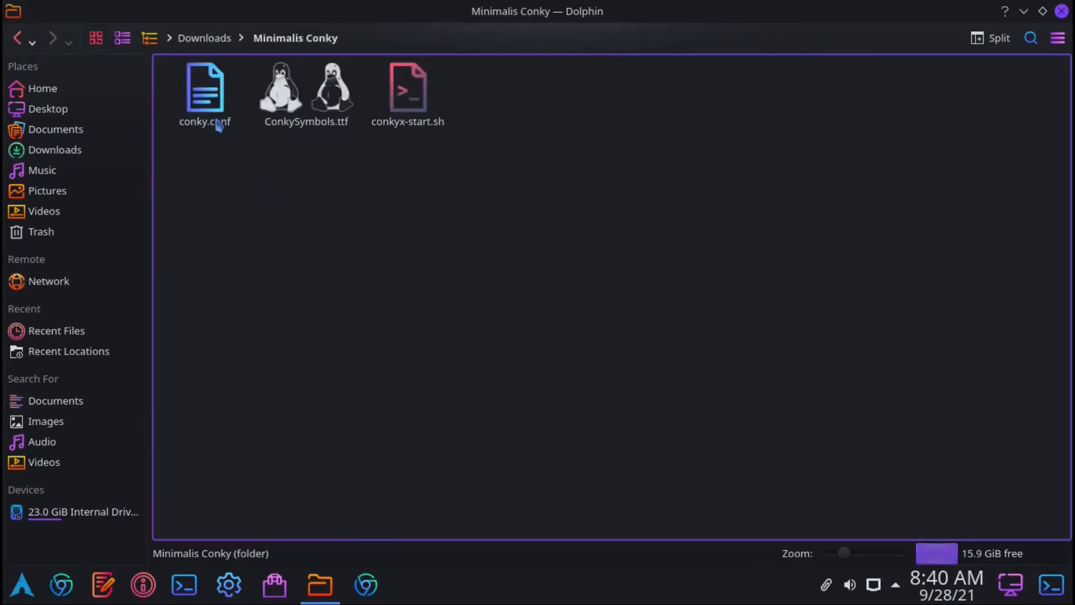
Open conkyx-start.sh in Kate, examine the configuration file path in its conky command, and close the editor
{"action": "right_click", "coordinate": [413, 120]}
{"action": "left_click", "coordinate": [456, 127]}
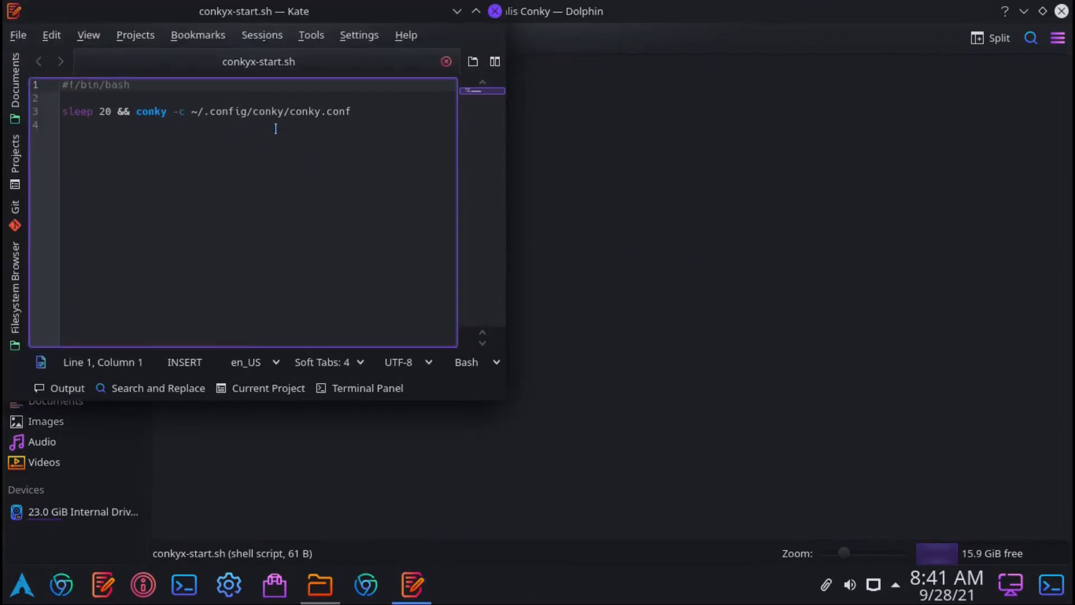
{"action": "left_click_drag", "start_coordinate": [284, 11], "coordinate": [471, 75]}
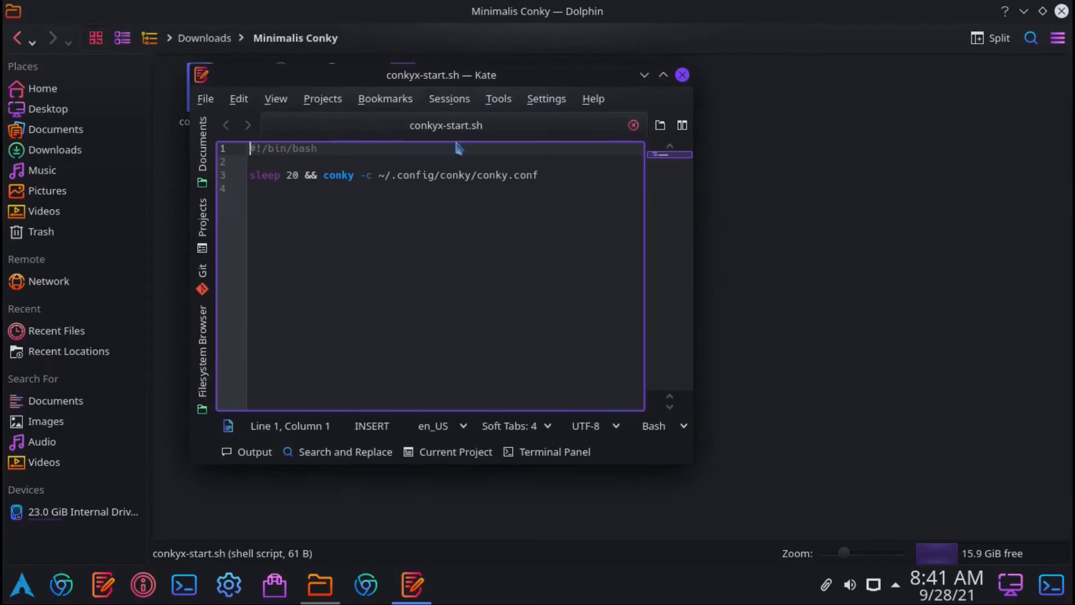
{"action": "left_click_drag", "start_coordinate": [388, 181], "coordinate": [509, 177]}
{"action": "left_click", "coordinate": [506, 189]}
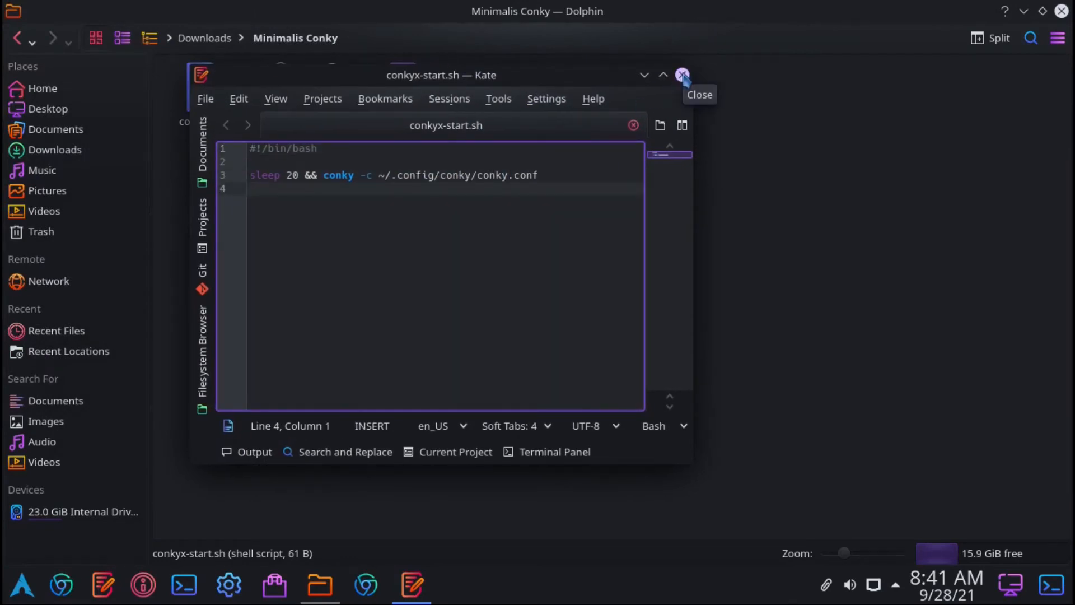
{"action": "left_click_drag", "start_coordinate": [390, 175], "coordinate": [472, 173]}
{"action": "right_click", "coordinate": [465, 178]}
{"action": "left_click", "coordinate": [493, 204]}
{"action": "left_click", "coordinate": [682, 75]}
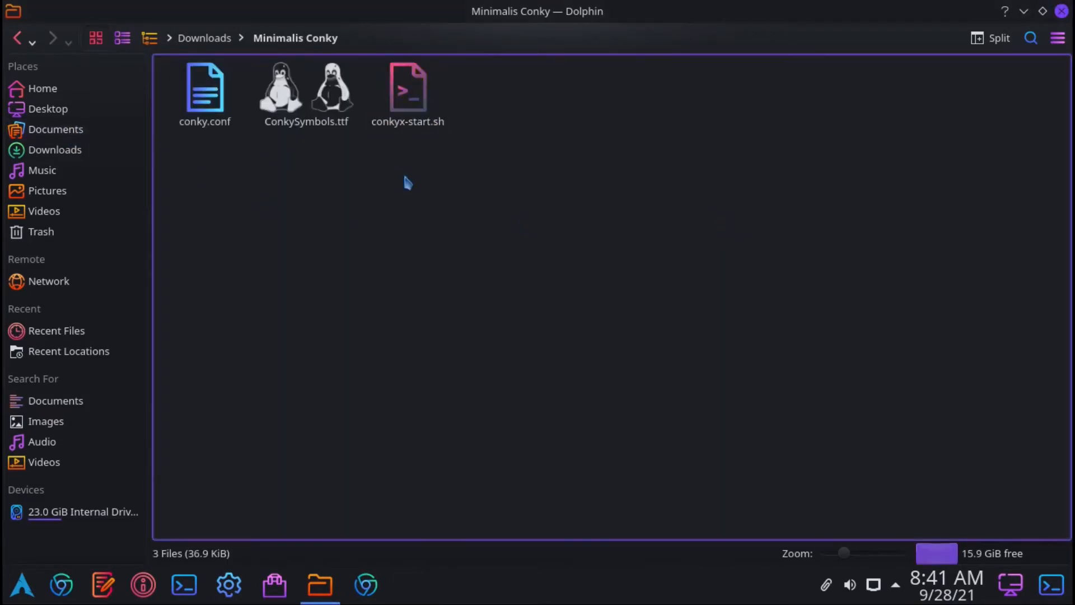
Go to the Home folder in Dolphin and show its hidden files and folders
{"action": "left_click", "coordinate": [66, 90]}
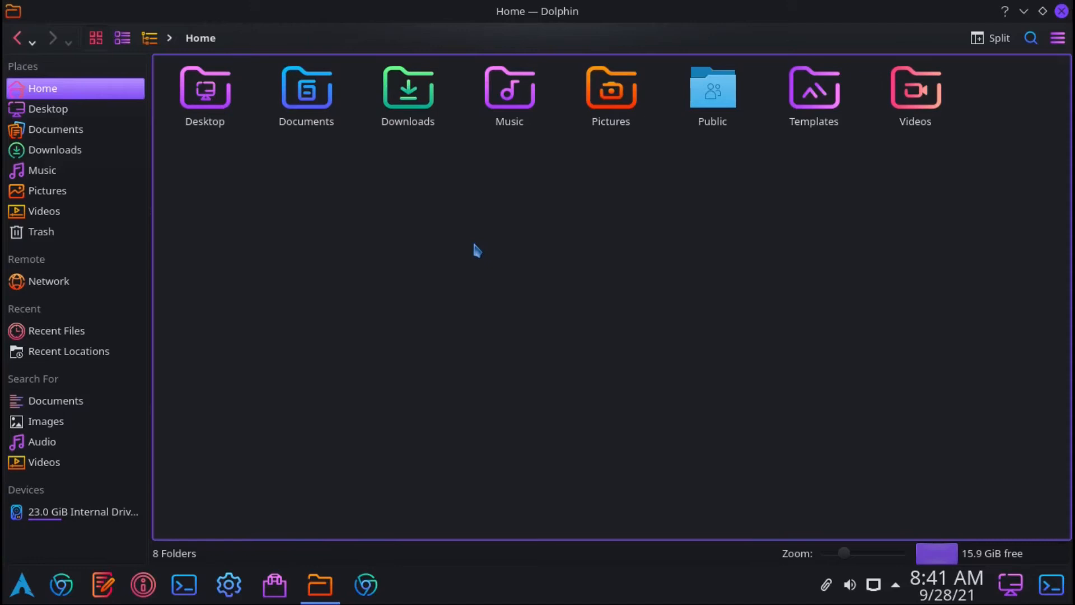
{"action": "left_click", "coordinate": [1059, 38]}
{"action": "left_click", "coordinate": [931, 235]}
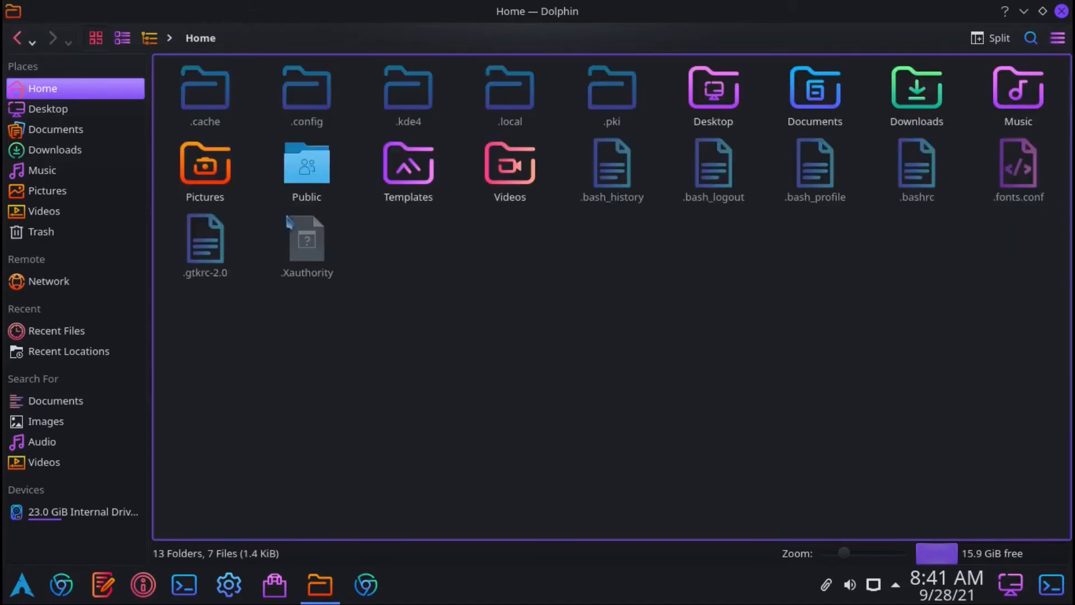
Create a folder named conky inside the .config folder and open it
{"action": "left_click", "coordinate": [306, 88]}
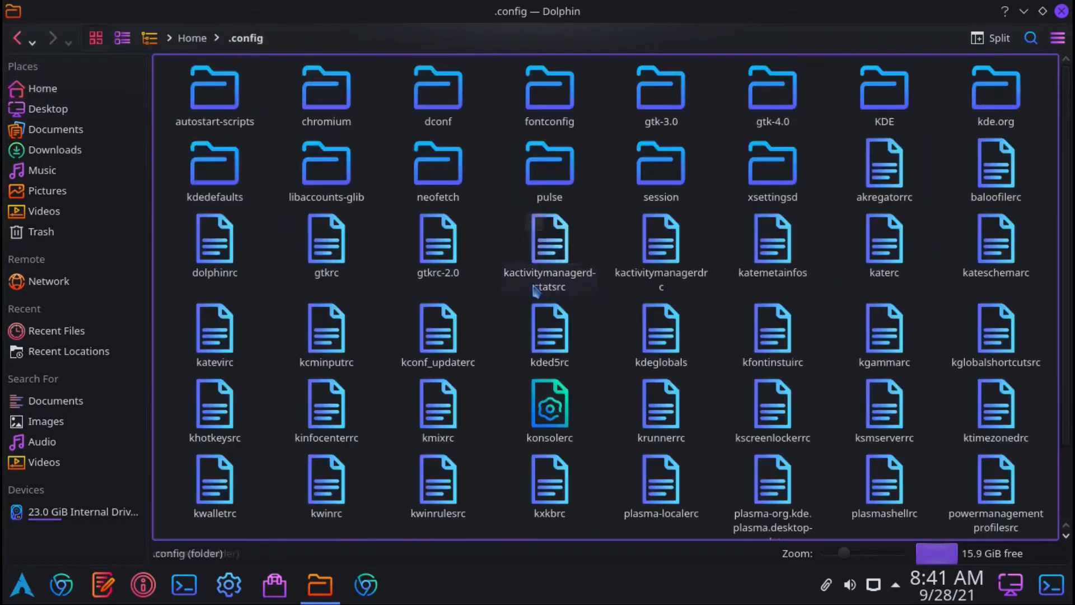
{"action": "right_click", "coordinate": [606, 230]}
{"action": "mouse_move", "coordinate": [652, 234]}
{"action": "left_click", "coordinate": [872, 235]}
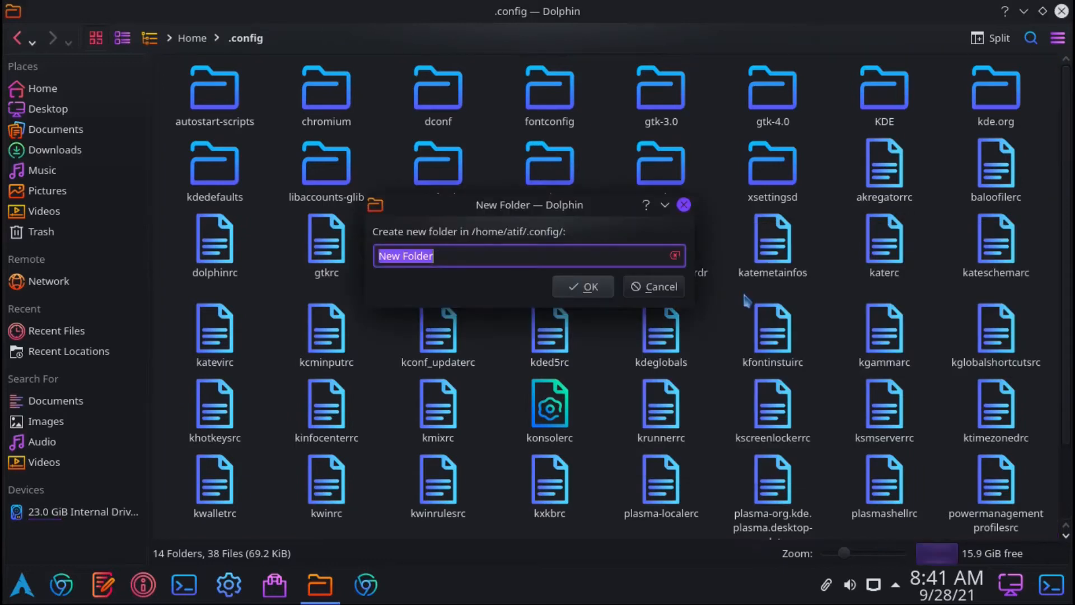
{"action": "type", "text": "conky"}
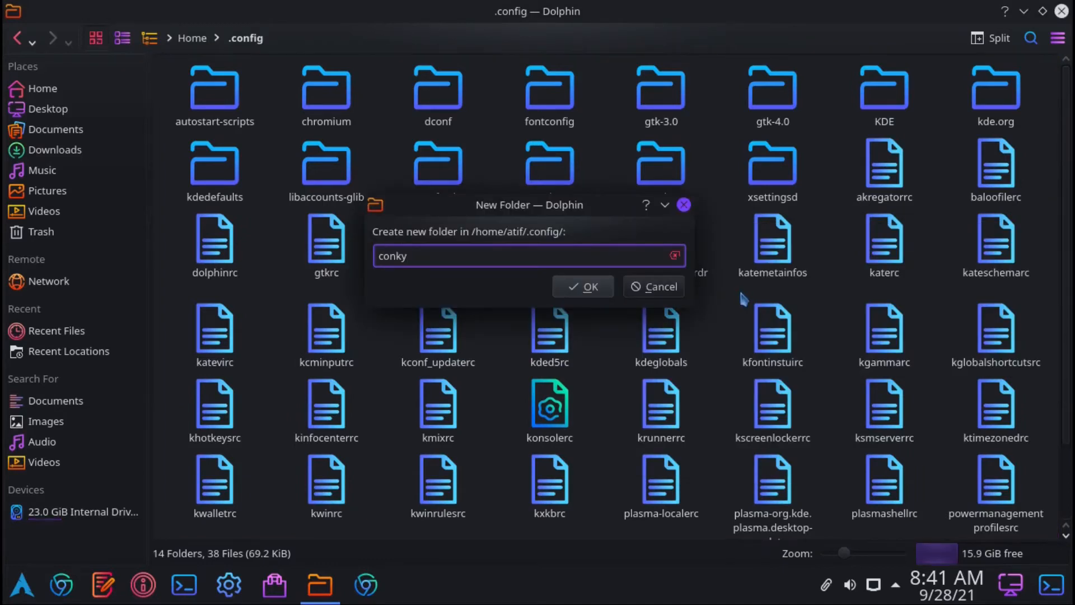
{"action": "left_click", "coordinate": [588, 286]}
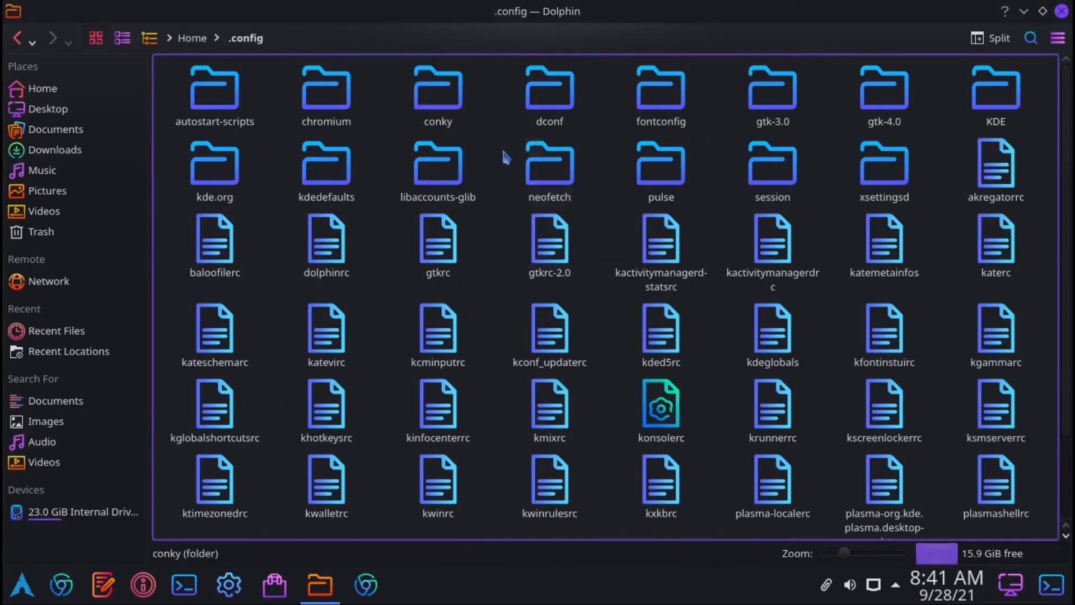
{"action": "left_click", "coordinate": [450, 109]}
{"action": "right_click", "coordinate": [413, 112]}
{"action": "left_click", "coordinate": [272, 145]}
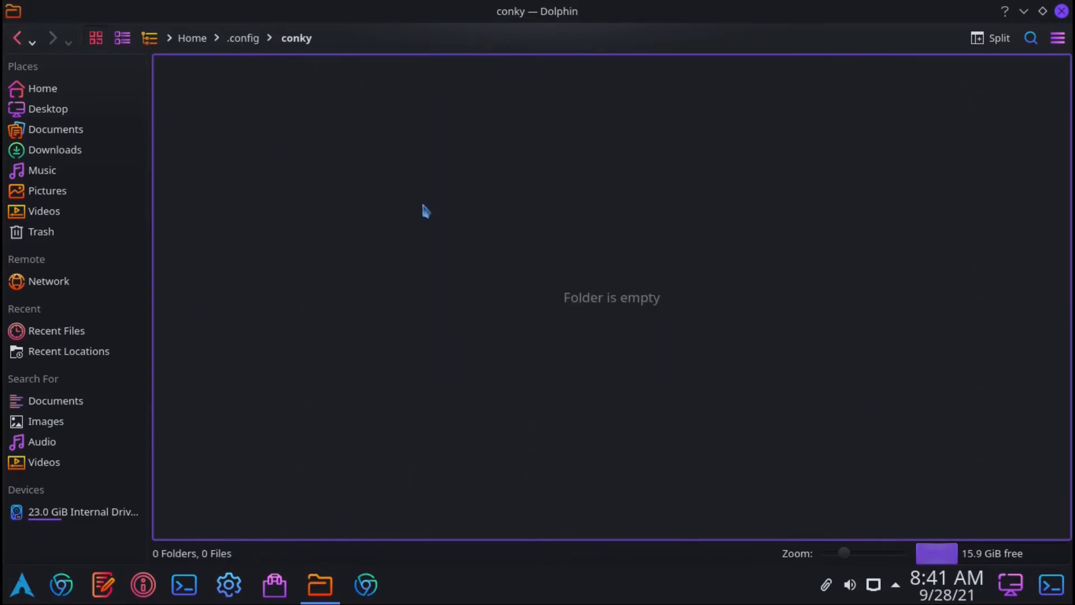
Open a second Dolphin window on the Downloads folder and arrange it beside the conky folder window
{"action": "left_click_drag", "start_coordinate": [625, 14], "coordinate": [704, 66]}
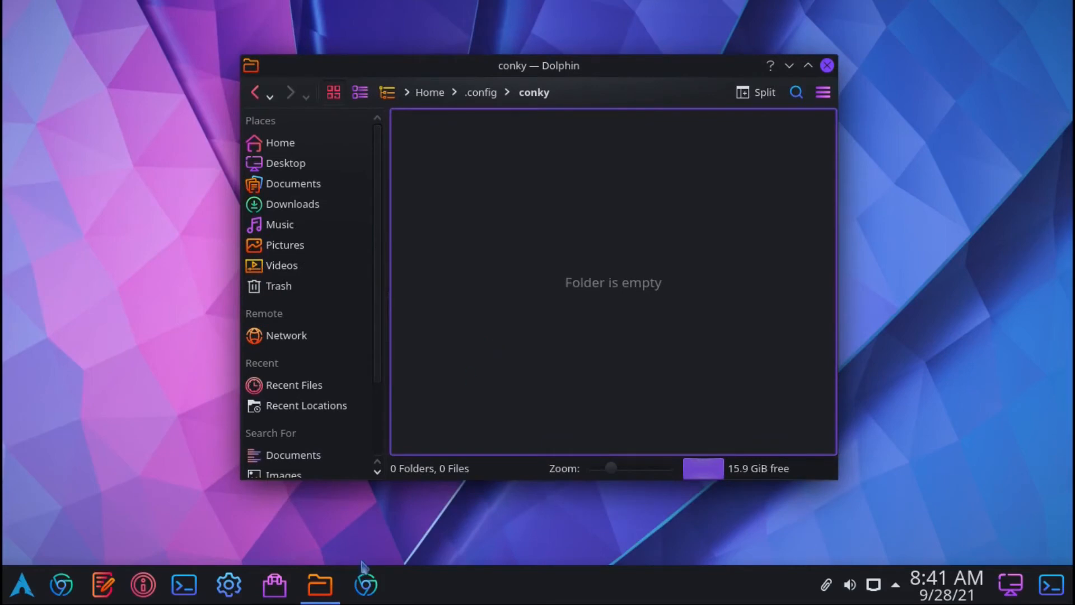
{"action": "left_click", "coordinate": [329, 595]}
{"action": "left_click", "coordinate": [329, 595]}
{"action": "right_click", "coordinate": [315, 582]}
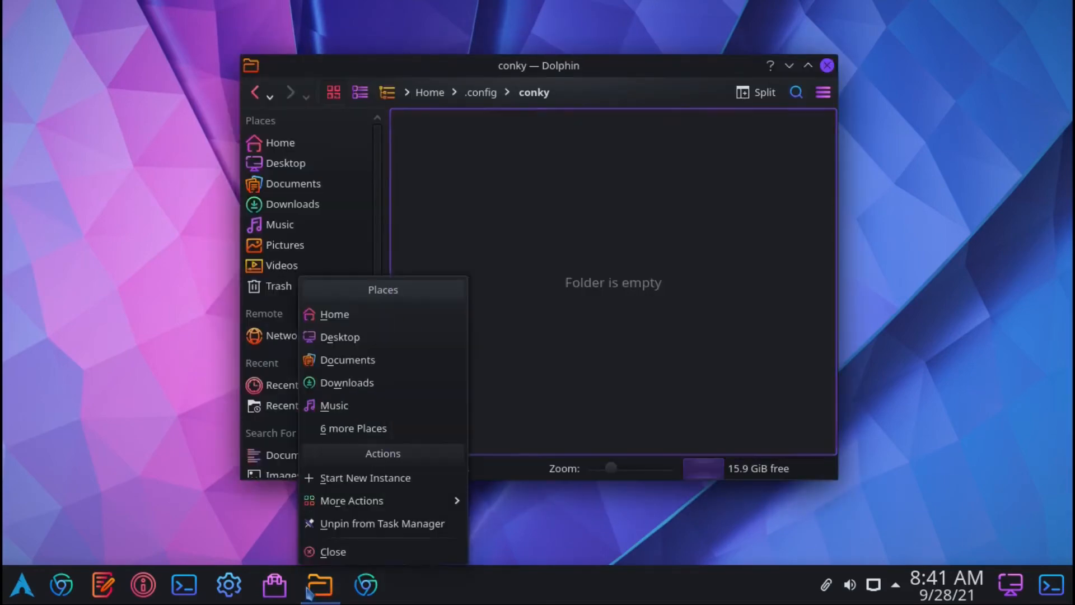
{"action": "left_click", "coordinate": [392, 479]}
{"action": "left_click_drag", "start_coordinate": [302, 150], "coordinate": [313, 69]}
{"action": "left_click", "coordinate": [66, 208]}
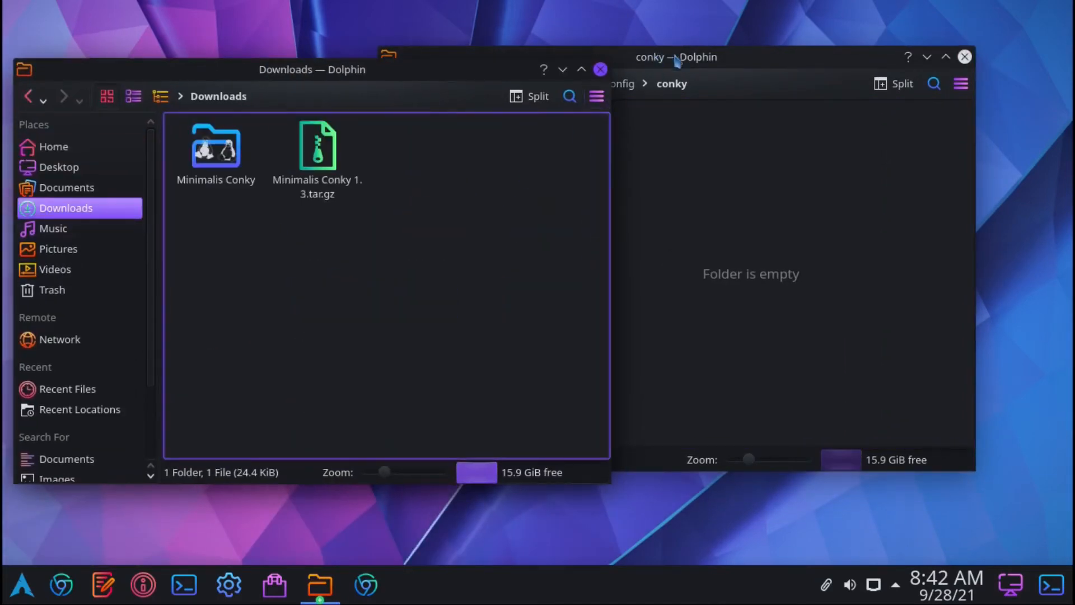
{"action": "left_click_drag", "start_coordinate": [677, 60], "coordinate": [734, 58]}
{"action": "left_click_drag", "start_coordinate": [319, 69], "coordinate": [213, 59]}
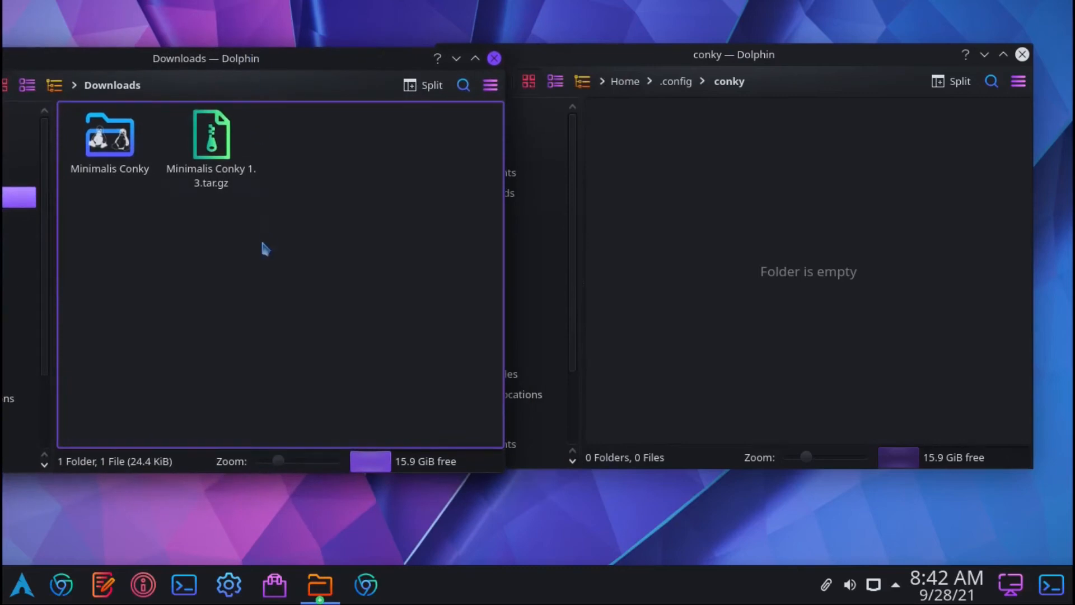
Open the Minimalis Conky folder in Downloads and view its conkyx-start.sh script in Kate
{"action": "double_click", "coordinate": [117, 145]}
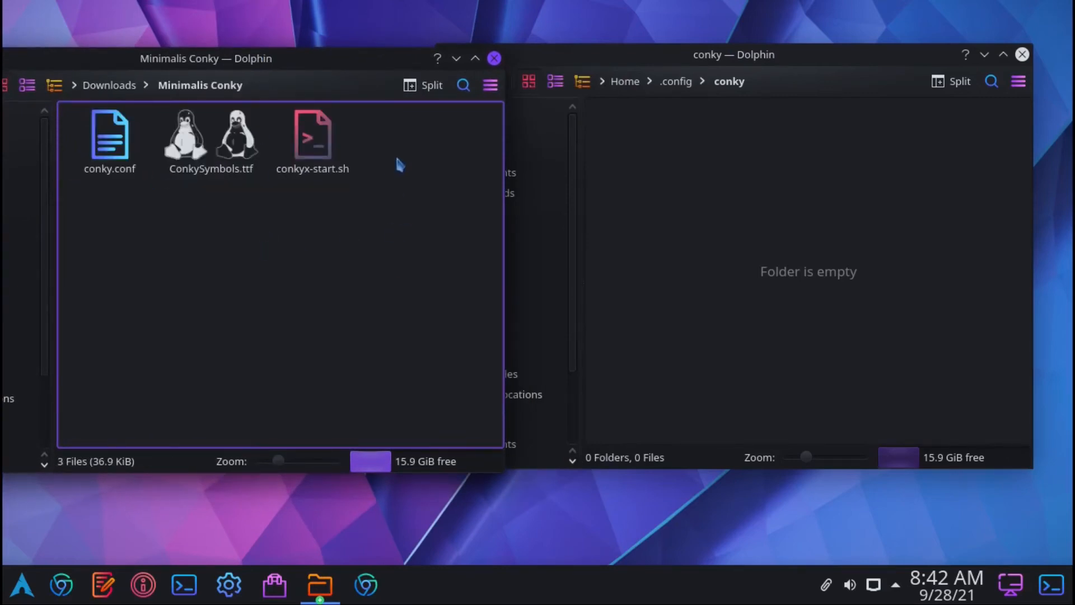
{"action": "double_click", "coordinate": [314, 160]}
{"action": "left_click", "coordinate": [630, 197]}
{"action": "right_click", "coordinate": [317, 163]}
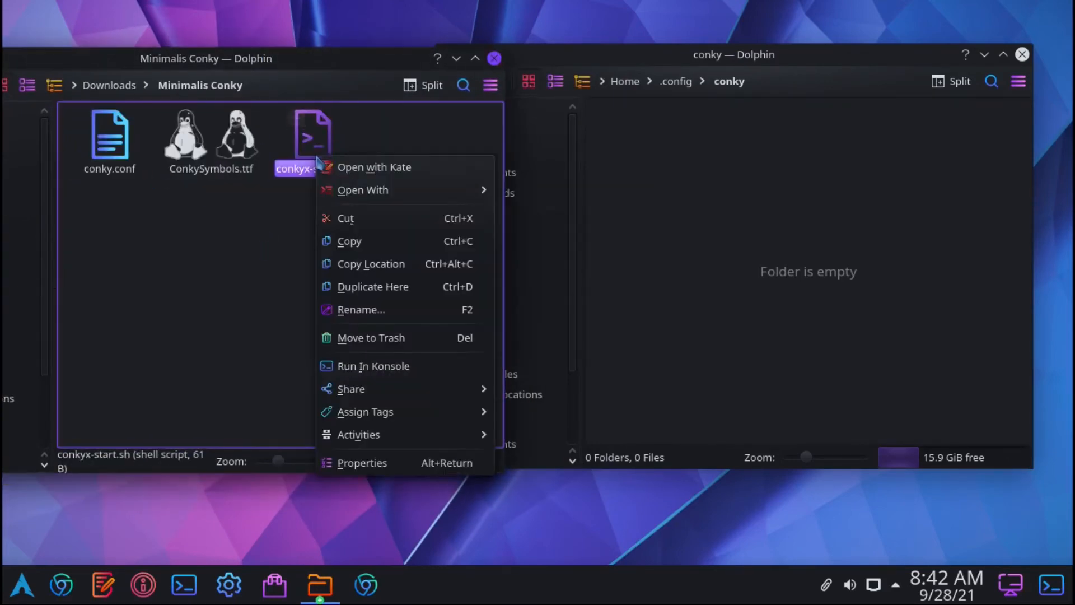
{"action": "left_click", "coordinate": [370, 167]}
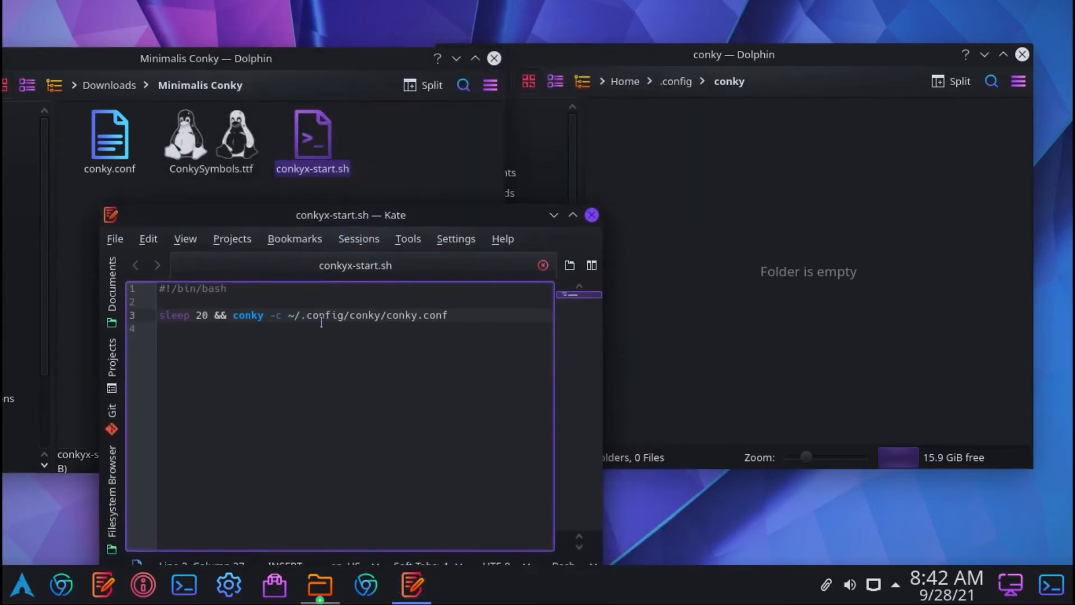
Open a terminal in the .config/conky folder, check its full path with pwd, and close the terminal
{"action": "right_click", "coordinate": [892, 271]}
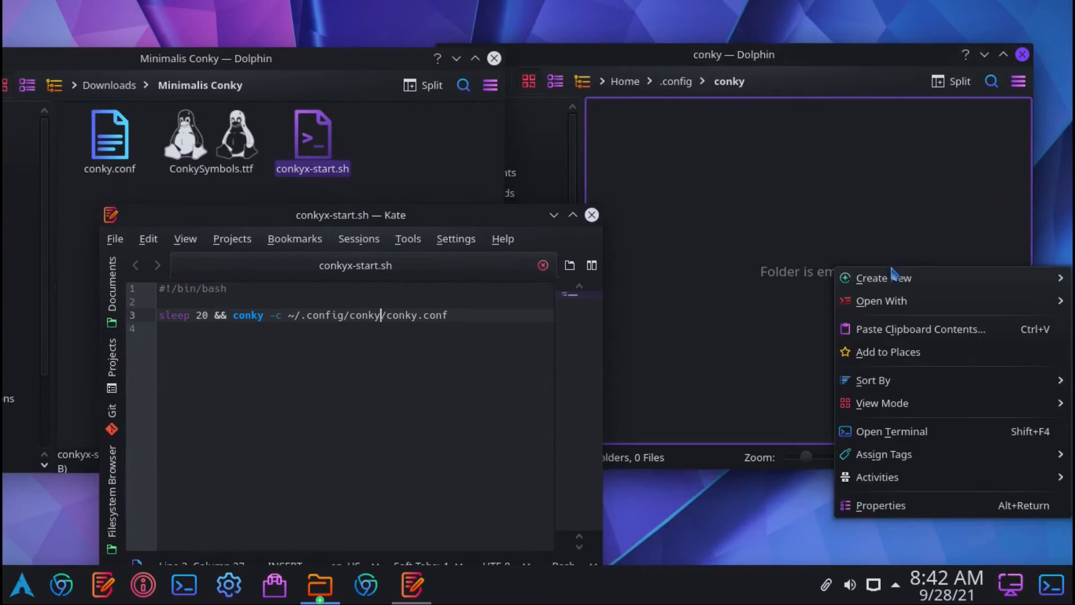
{"action": "left_click", "coordinate": [906, 437]}
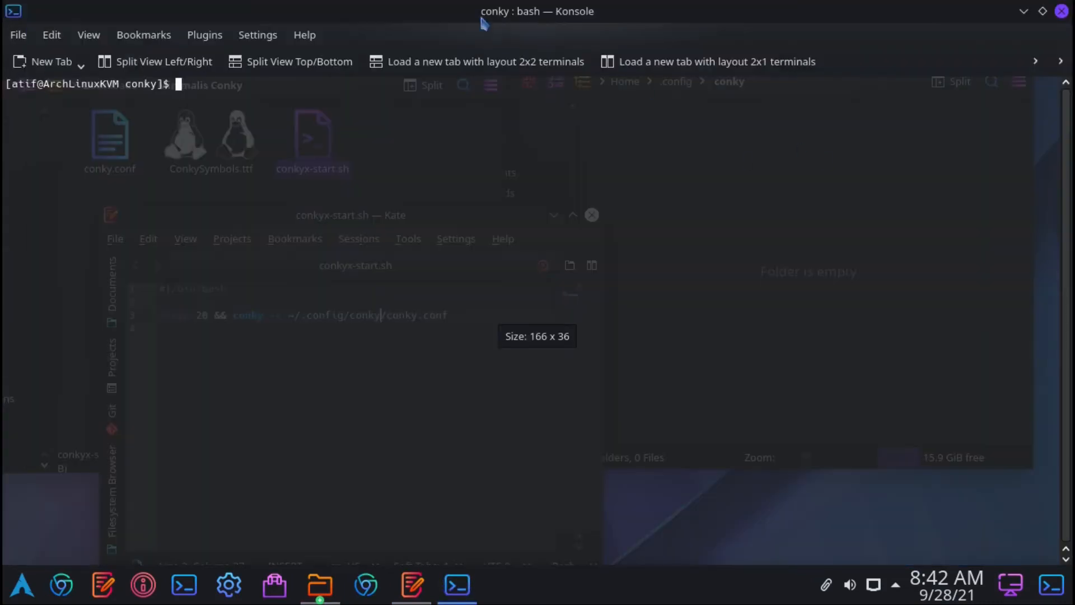
{"action": "type", "text": "pe"}
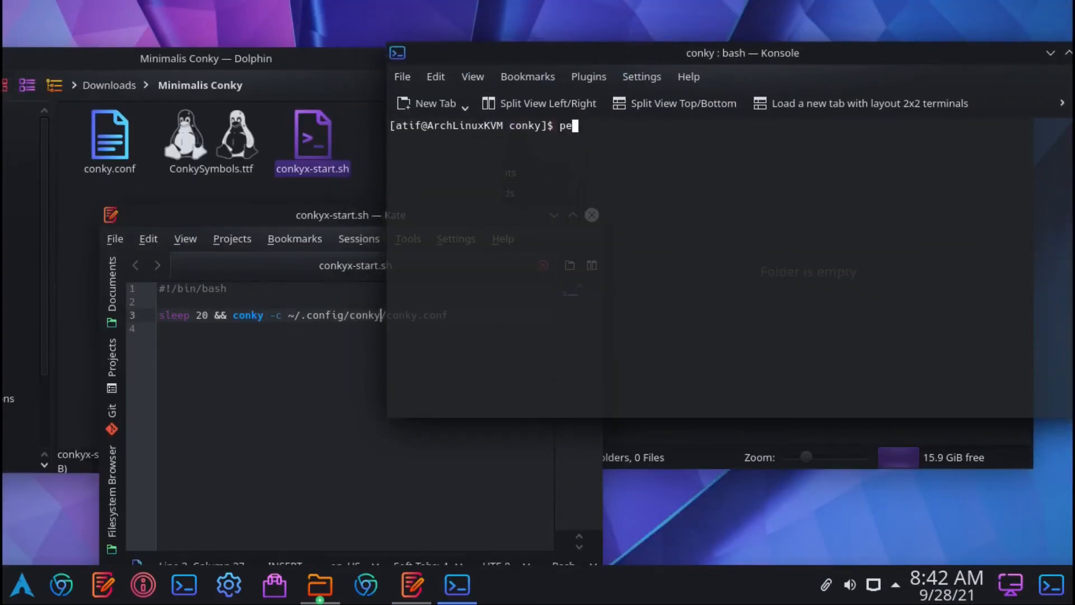
{"action": "type", "text": "d"}
{"action": "key", "text": "Return"}
{"action": "type", "text": "clear"}
{"action": "key", "text": "Return"}
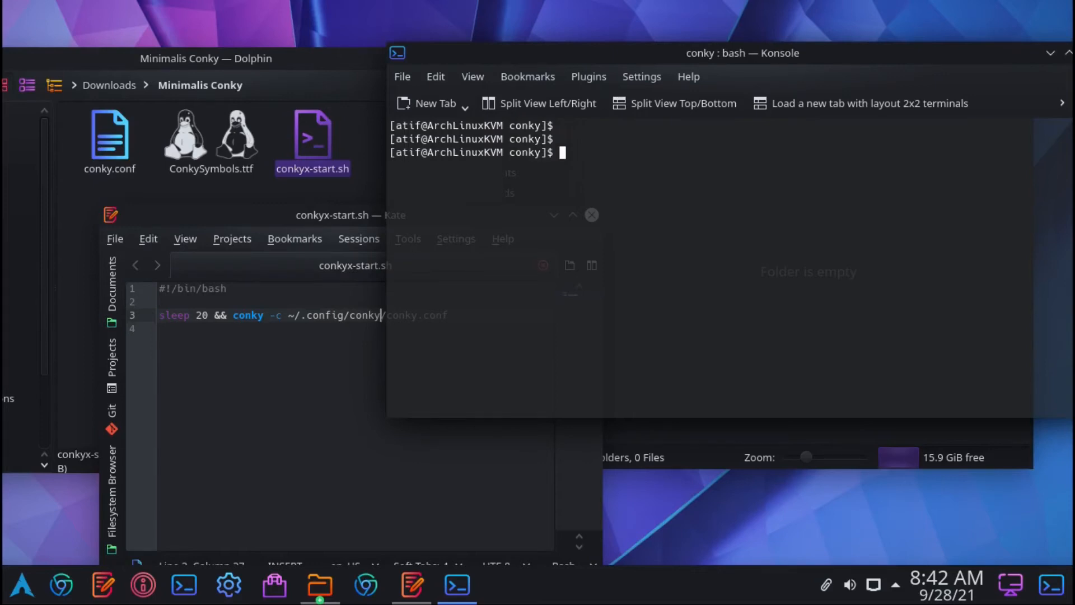
{"action": "type", "text": "pwd"}
{"action": "key", "text": "Return"}
{"action": "left_click_drag", "start_coordinate": [611, 70], "coordinate": [559, 40]}
{"action": "left_click", "coordinate": [1027, 43]}
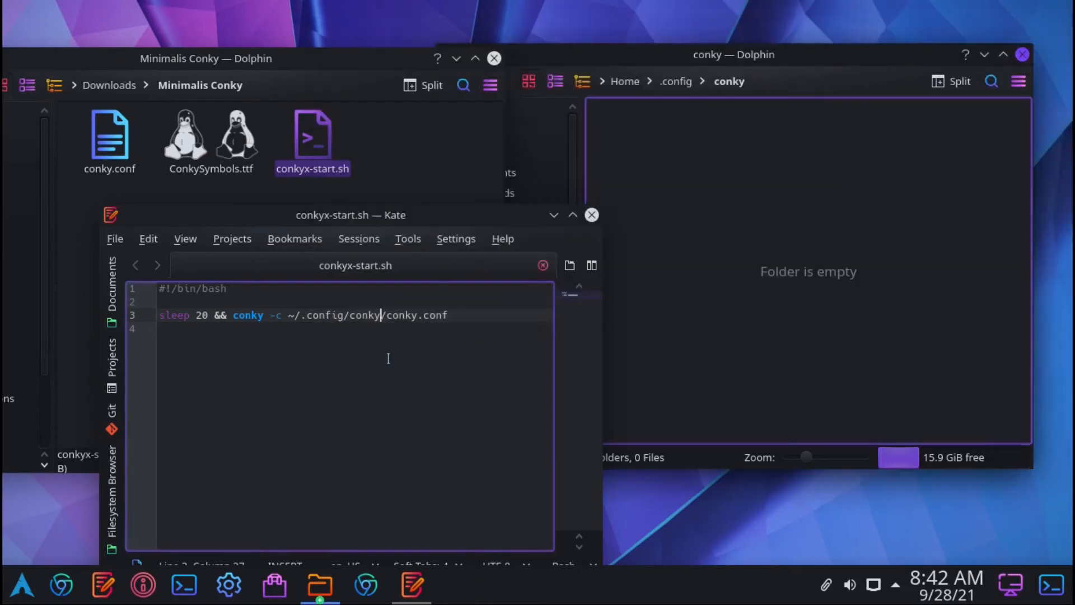
Close the script editor, reopen conkyx-start.sh in Kate to recheck the configuration path, and close it again
{"action": "left_click", "coordinate": [592, 215]}
{"action": "left_click", "coordinate": [355, 257]}
{"action": "right_click", "coordinate": [322, 170]}
{"action": "left_click", "coordinate": [342, 177]}
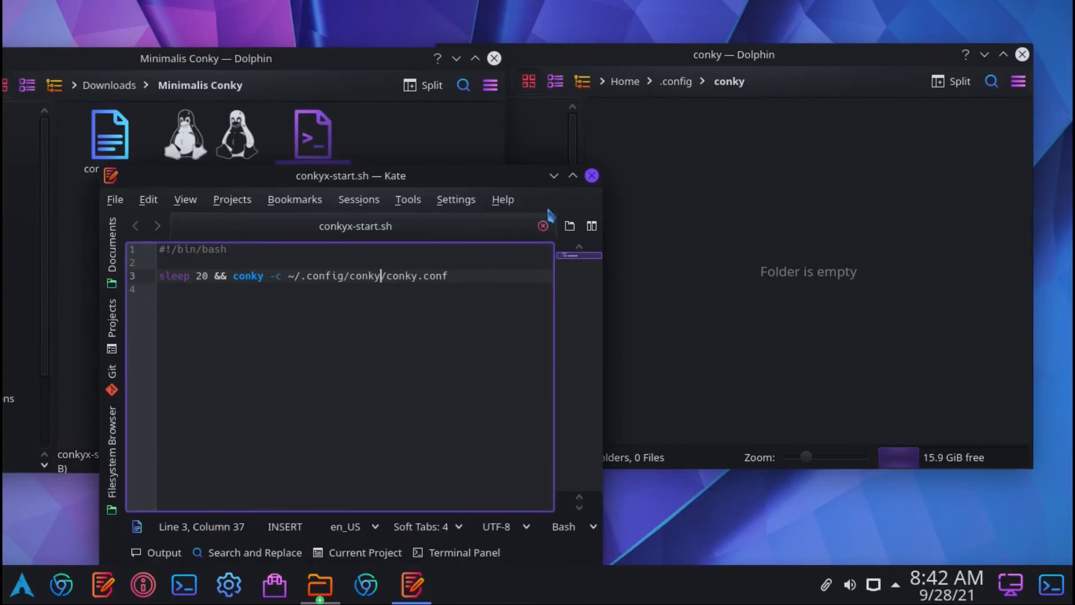
{"action": "left_click", "coordinate": [592, 175]}
Copy conky.conf, ConkySymbols.ttf and conkyx-start.sh from the Minimalis Conky folder into .config/conky
{"action": "left_click_drag", "start_coordinate": [415, 144], "coordinate": [72, 201]}
{"action": "right_click", "coordinate": [101, 154]}
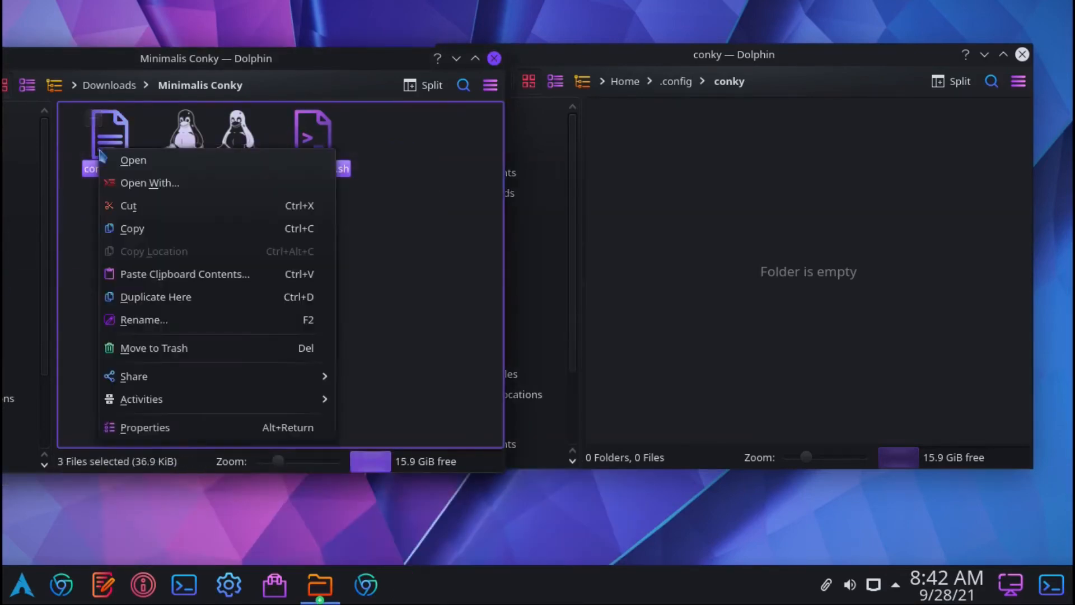
{"action": "left_click", "coordinate": [155, 227]}
{"action": "left_click", "coordinate": [715, 232]}
{"action": "key", "text": "ctrl+v"}
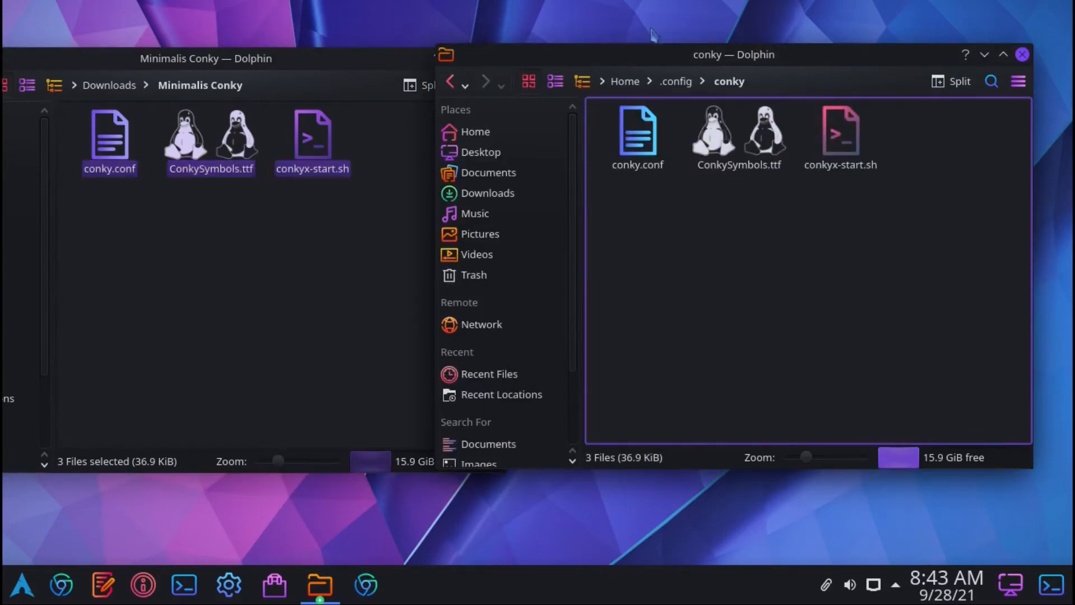
Close the Minimalis Conky folder window and reposition the remaining conky folder window on the desktop
{"action": "double_click", "coordinate": [301, 55]}
{"action": "left_click", "coordinate": [1058, 10]}
{"action": "double_click", "coordinate": [834, 60]}
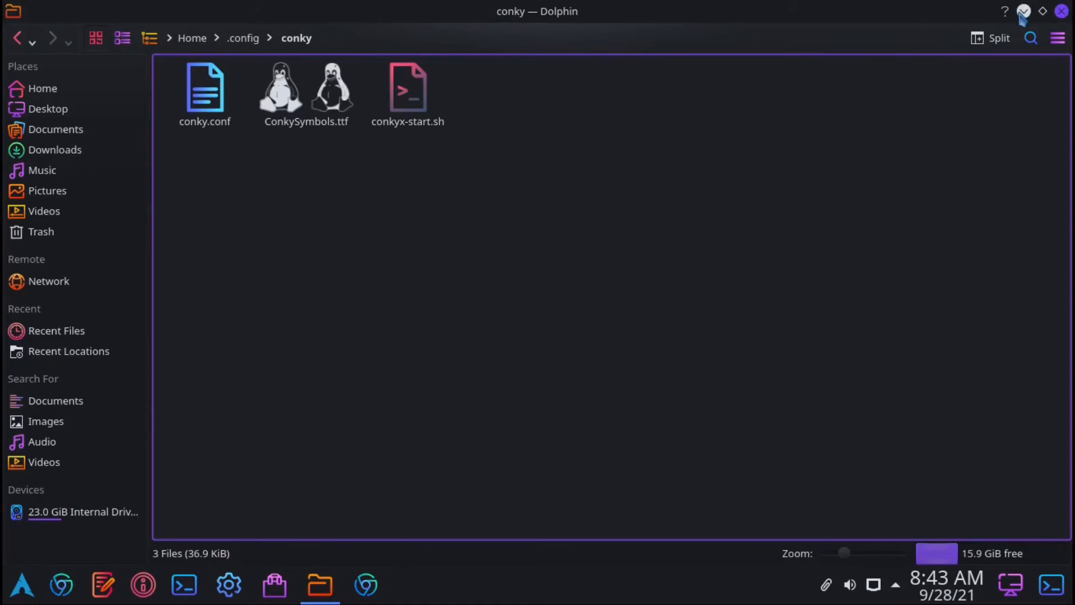
{"action": "double_click", "coordinate": [909, 11]}
{"action": "left_click_drag", "start_coordinate": [824, 51], "coordinate": [775, 22]}
Install Conky in an enlarged-text terminal with sudo pacman -S conky, authenticating with the account password, and close the terminal
{"action": "left_click", "coordinate": [184, 585]}
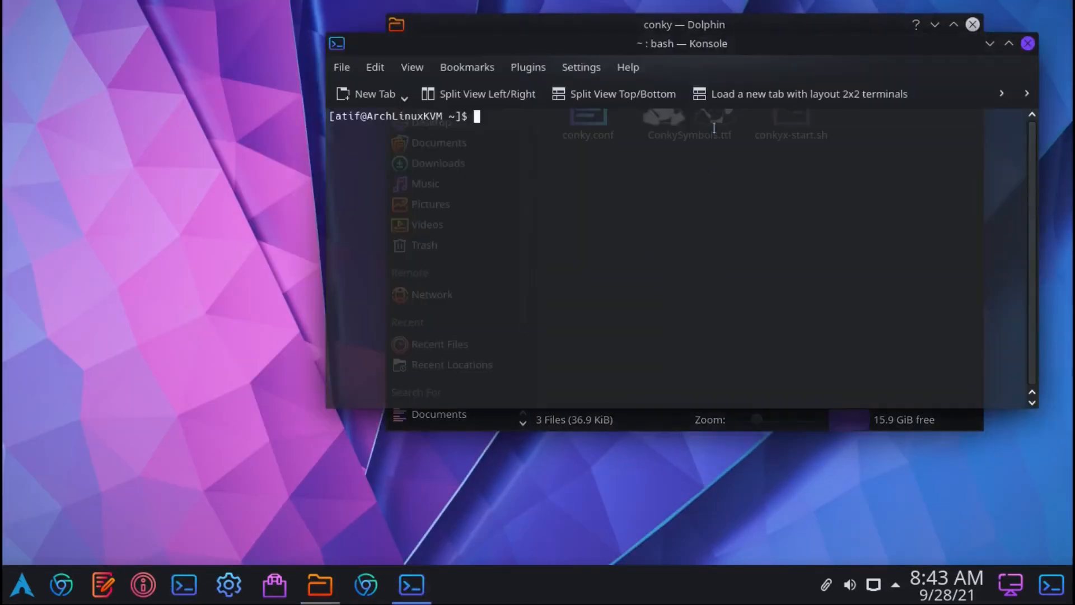
{"action": "double_click", "coordinate": [746, 46]}
{"action": "key", "text": "ctrl+plus"}
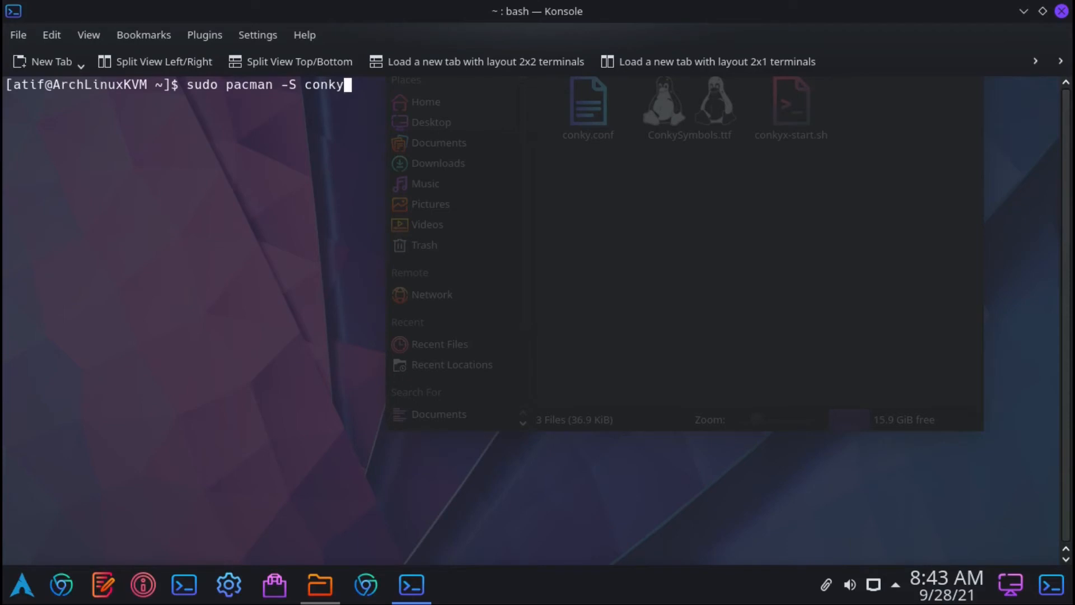
{"action": "key", "text": "Return"}
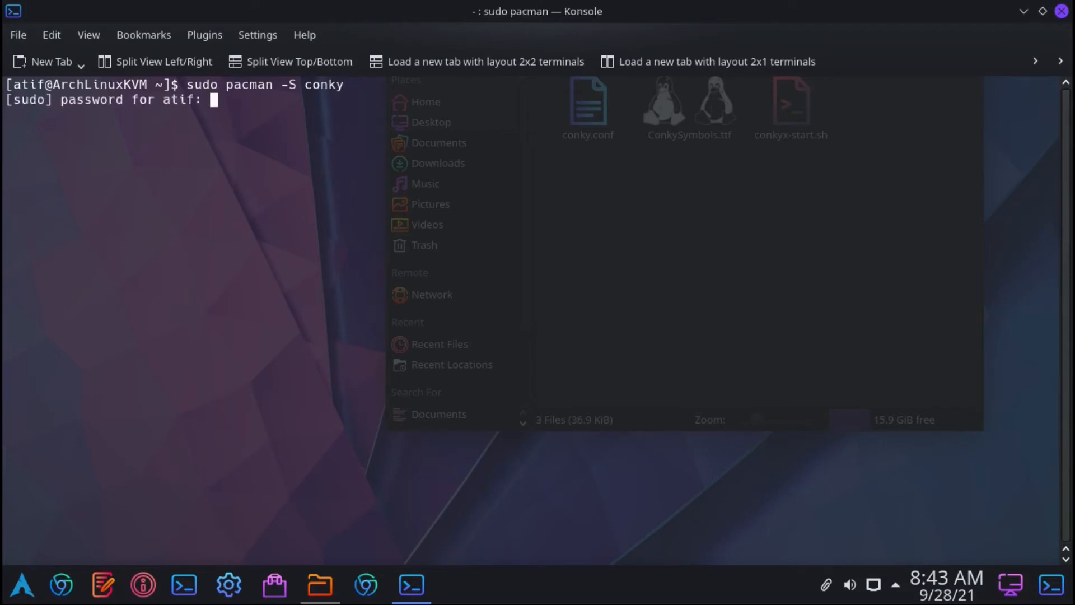
{"action": "key", "text": "Return"}
{"action": "type", "text": "y"}
{"action": "key", "text": "Return"}
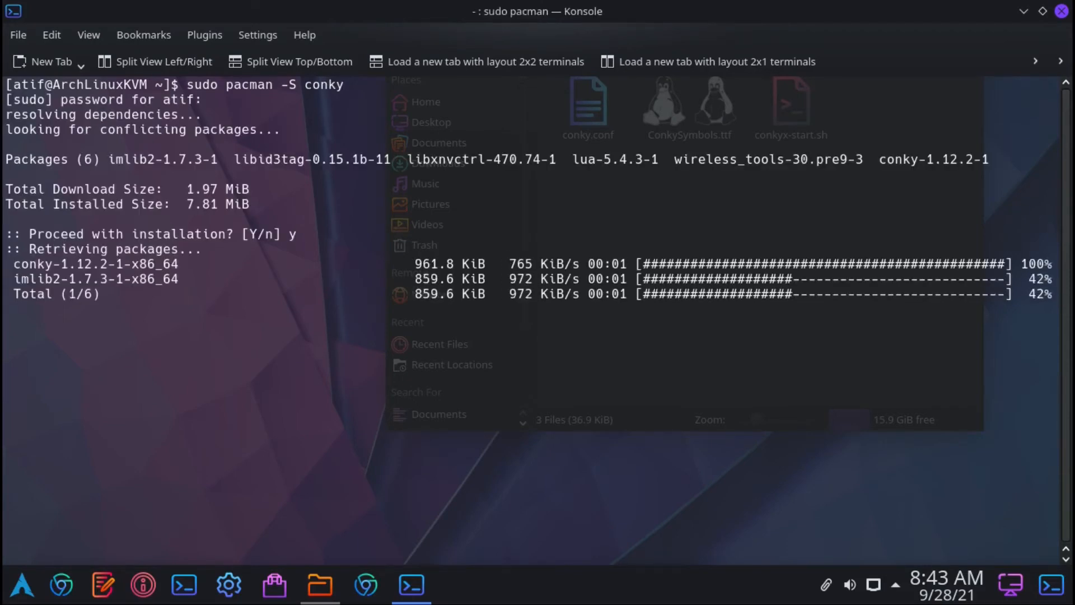
{"action": "left_click", "coordinate": [1047, 8]}
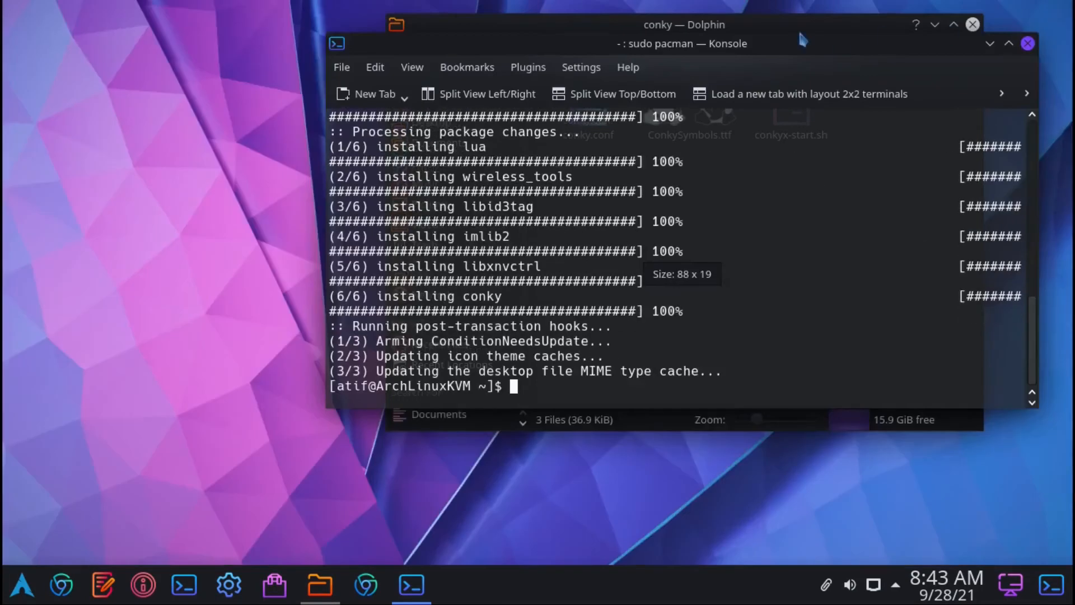
{"action": "double_click", "coordinate": [788, 43]}
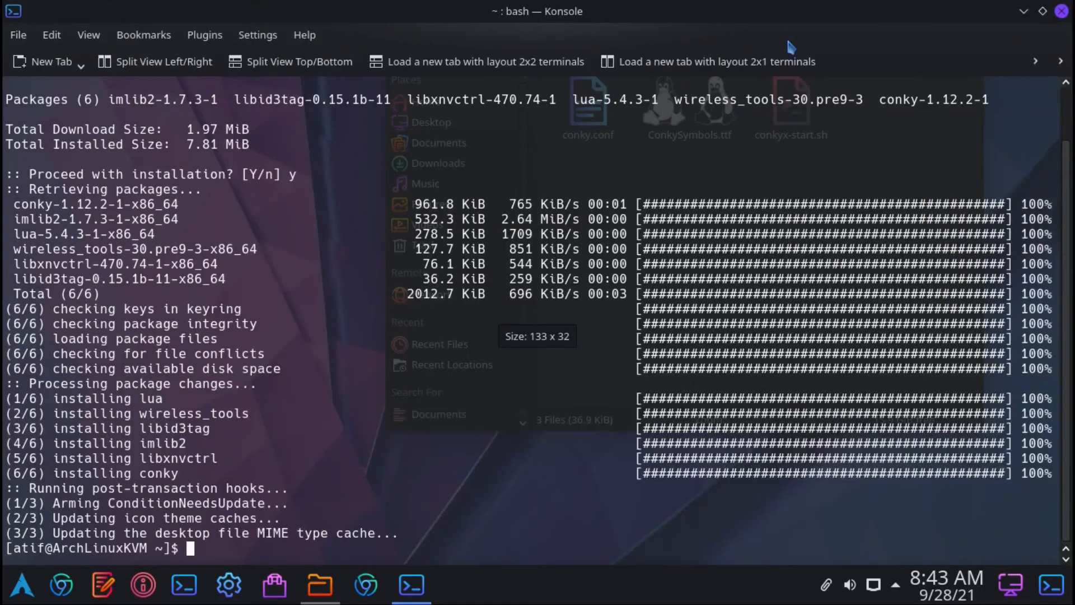
{"action": "left_click", "coordinate": [1062, 11]}
Open ConkySymbols.ttf in KFontView and install the font system-wide, authenticating with the account password
{"action": "right_click", "coordinate": [670, 131]}
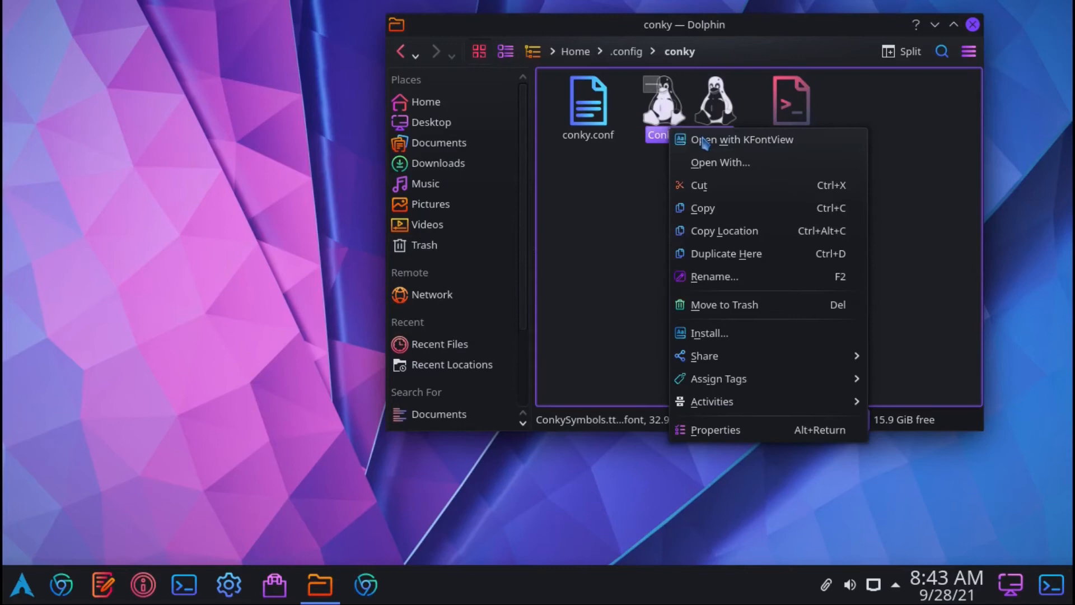
{"action": "left_click", "coordinate": [741, 141]}
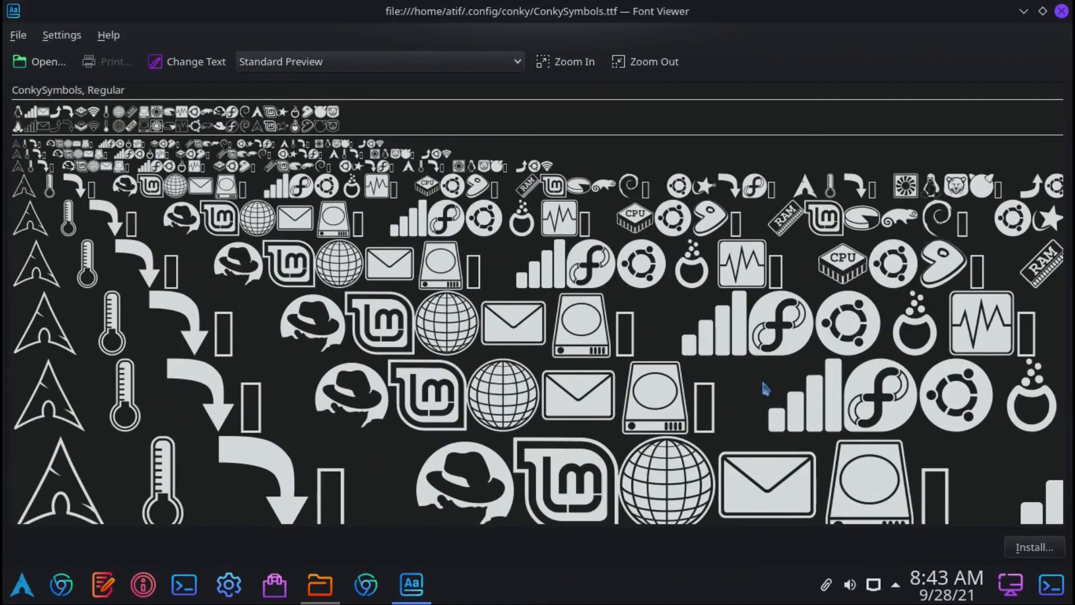
{"action": "left_click", "coordinate": [1033, 547]}
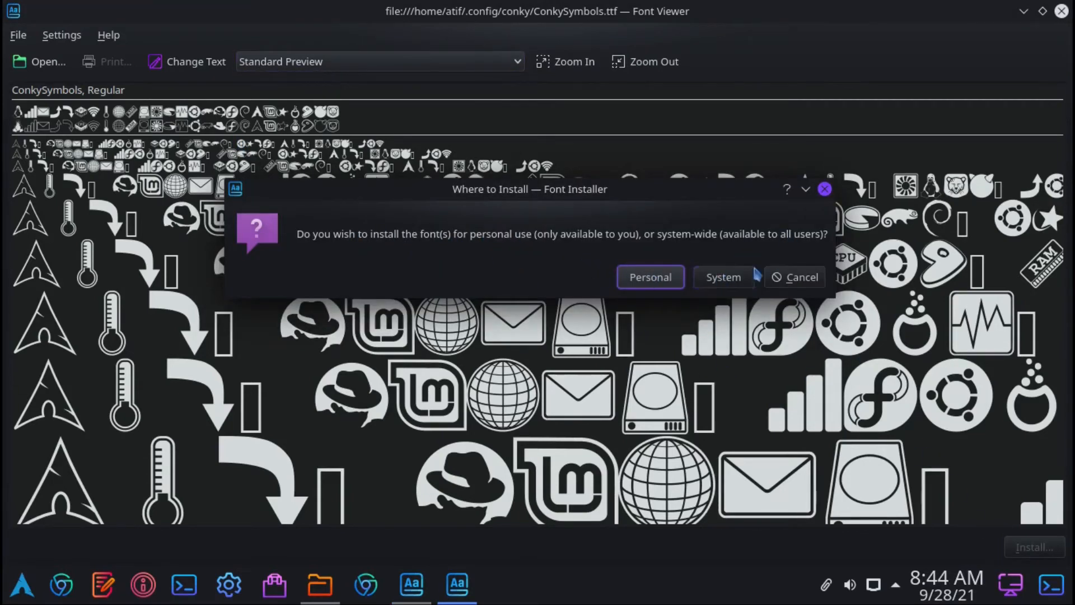
{"action": "left_click", "coordinate": [717, 279]}
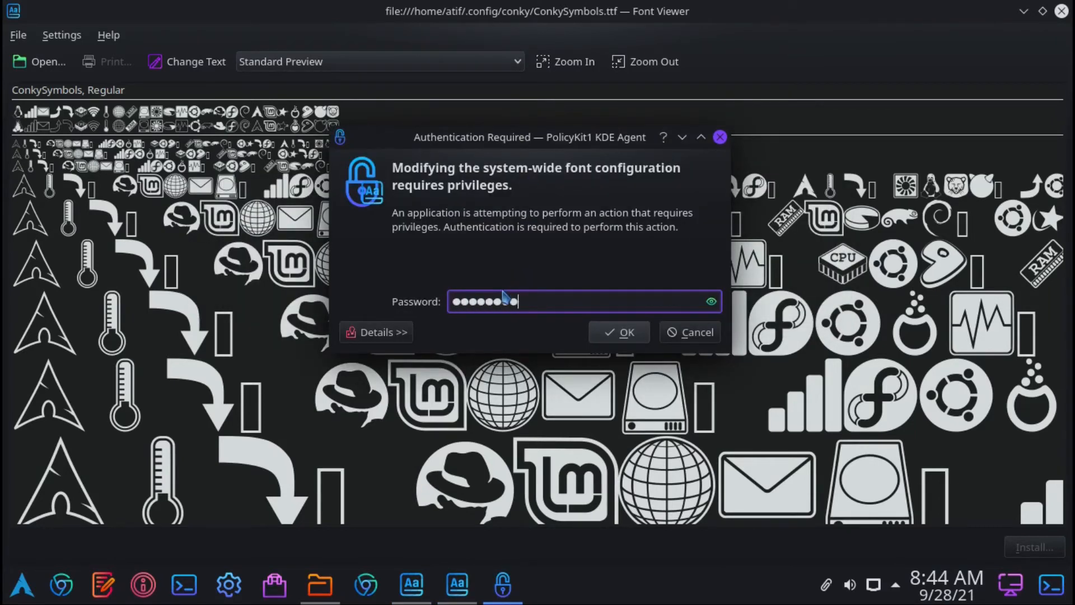
{"action": "left_click", "coordinate": [622, 334]}
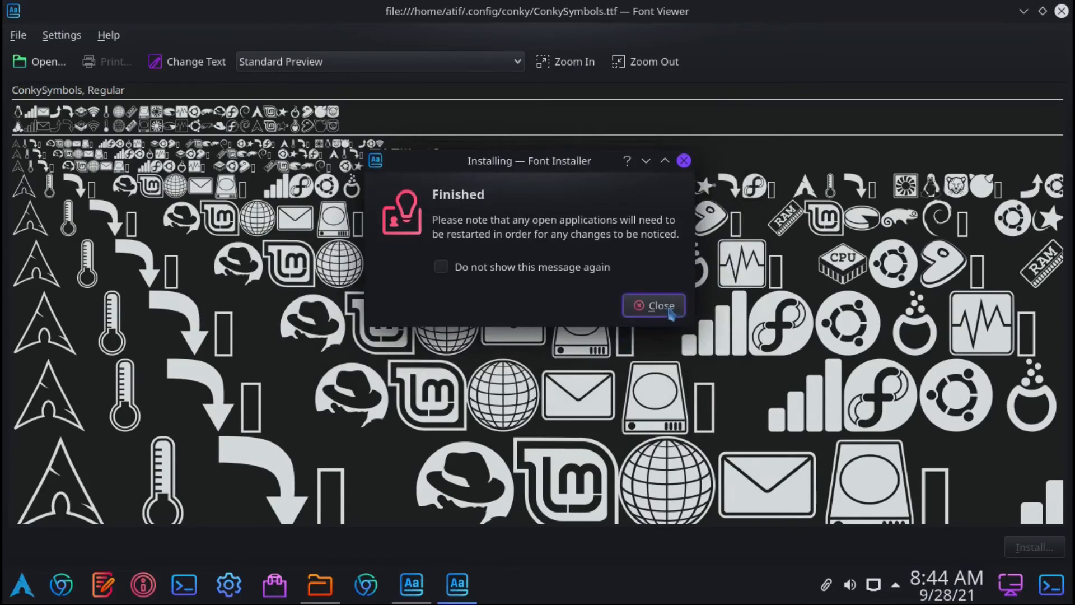
{"action": "left_click", "coordinate": [670, 313]}
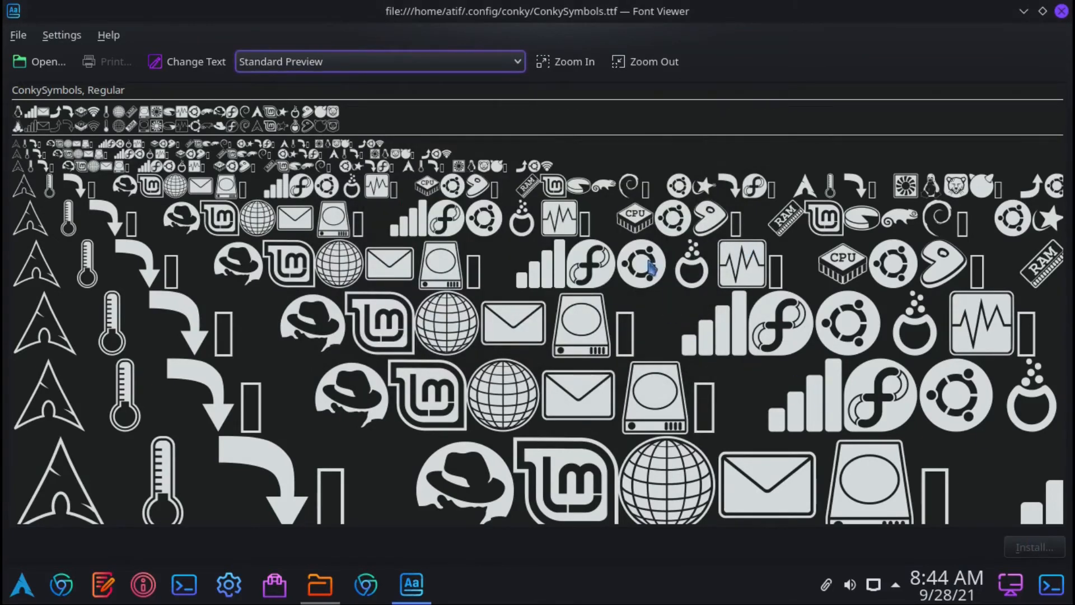
Restore the Font Viewer to a smaller window, move it beside the conky folder window, and bring the folder window to the front
{"action": "left_click", "coordinate": [1043, 12]}
{"action": "double_click", "coordinate": [385, 177]}
{"action": "double_click", "coordinate": [701, 13]}
{"action": "left_click_drag", "start_coordinate": [374, 83], "coordinate": [351, 45]}
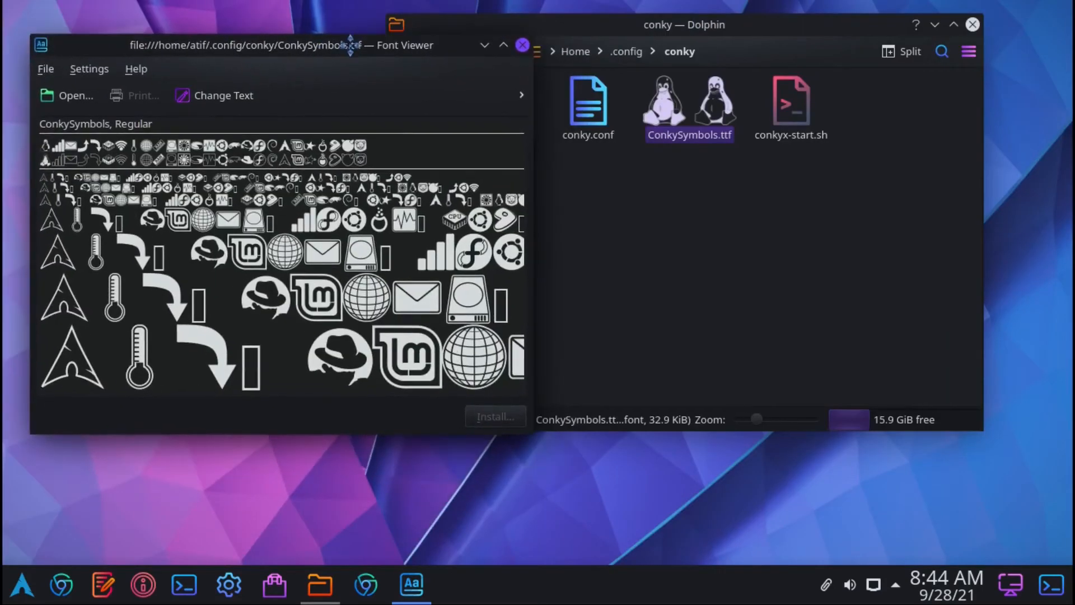
{"action": "left_click", "coordinate": [739, 19]}
{"action": "left_click", "coordinate": [815, 287]}
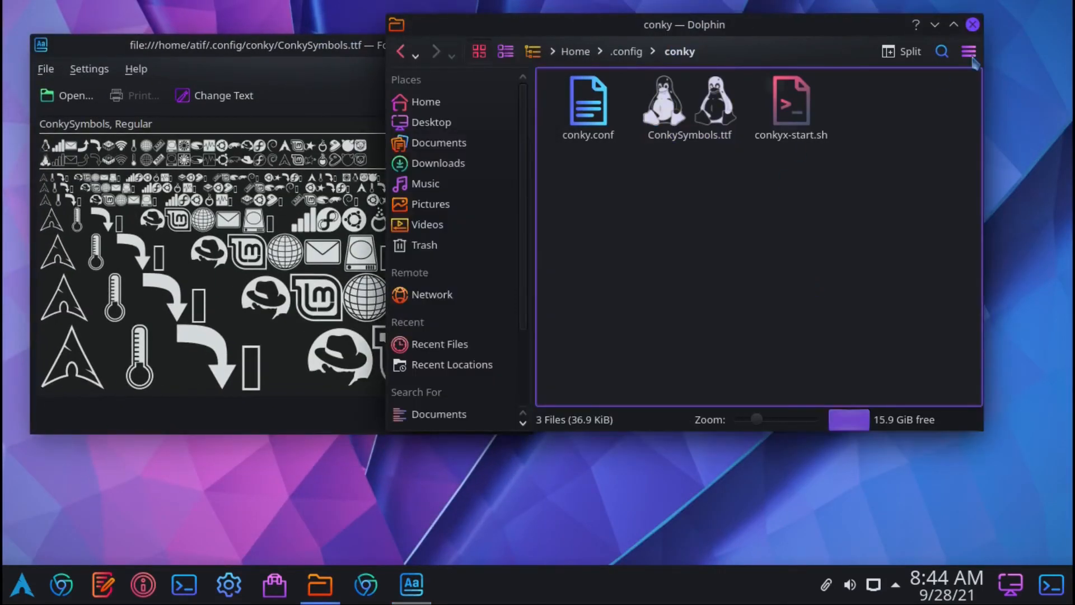
Rearrange the conky folder window and the Font Viewer window on the desktop
{"action": "left_click_drag", "start_coordinate": [823, 32], "coordinate": [909, 37]}
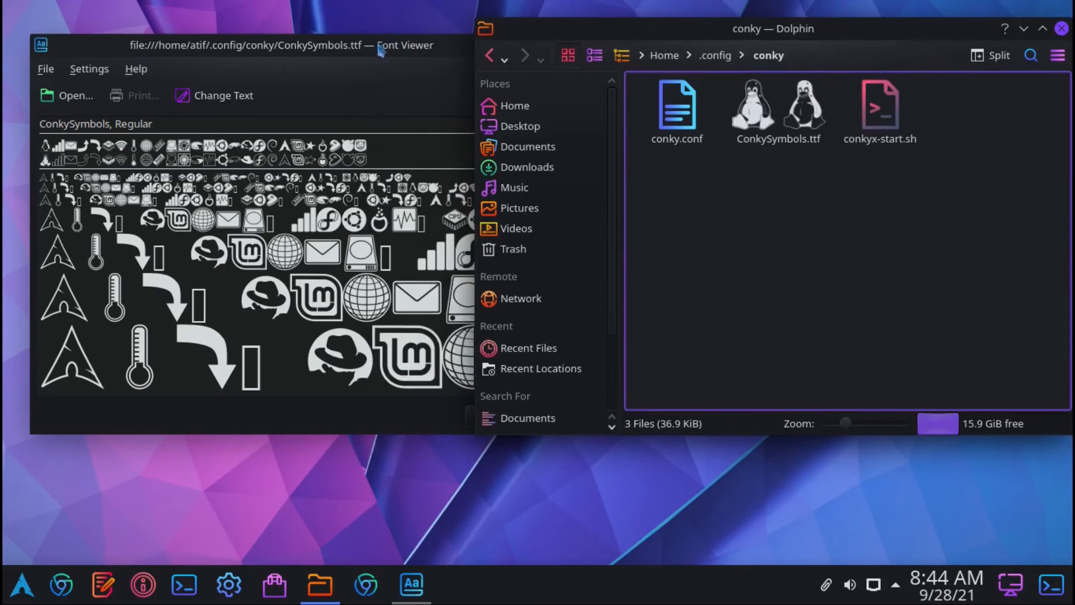
{"action": "left_click_drag", "start_coordinate": [379, 50], "coordinate": [344, 57]}
{"action": "left_click_drag", "start_coordinate": [910, 29], "coordinate": [452, 33]}
Launch Conky from a new terminal with enlarged text and minimize the terminal
{"action": "left_click", "coordinate": [21, 585]}
{"action": "left_click", "coordinate": [184, 584]}
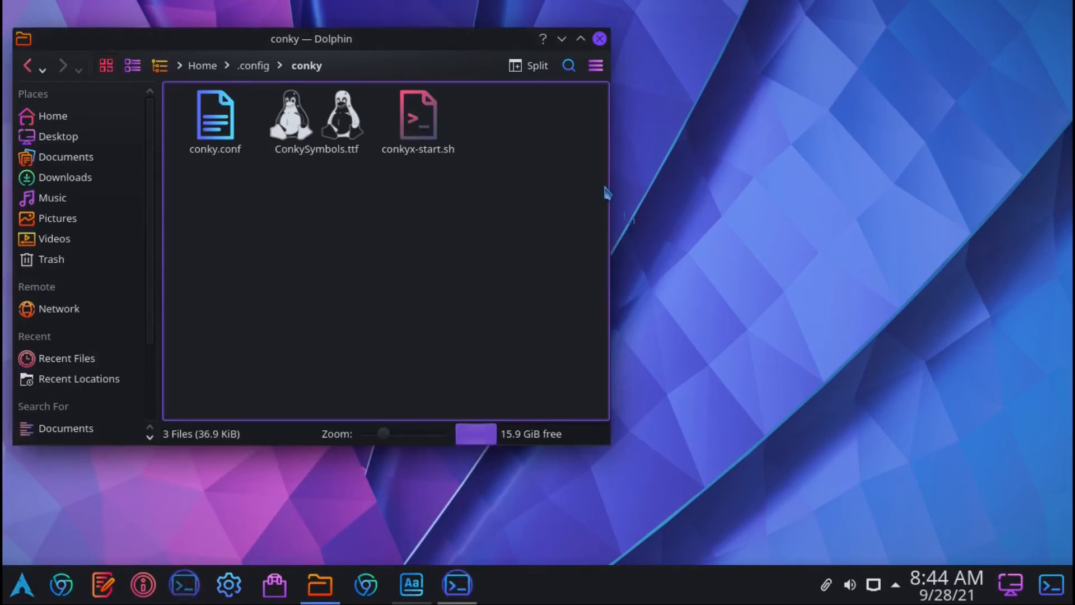
{"action": "type", "text": "c"}
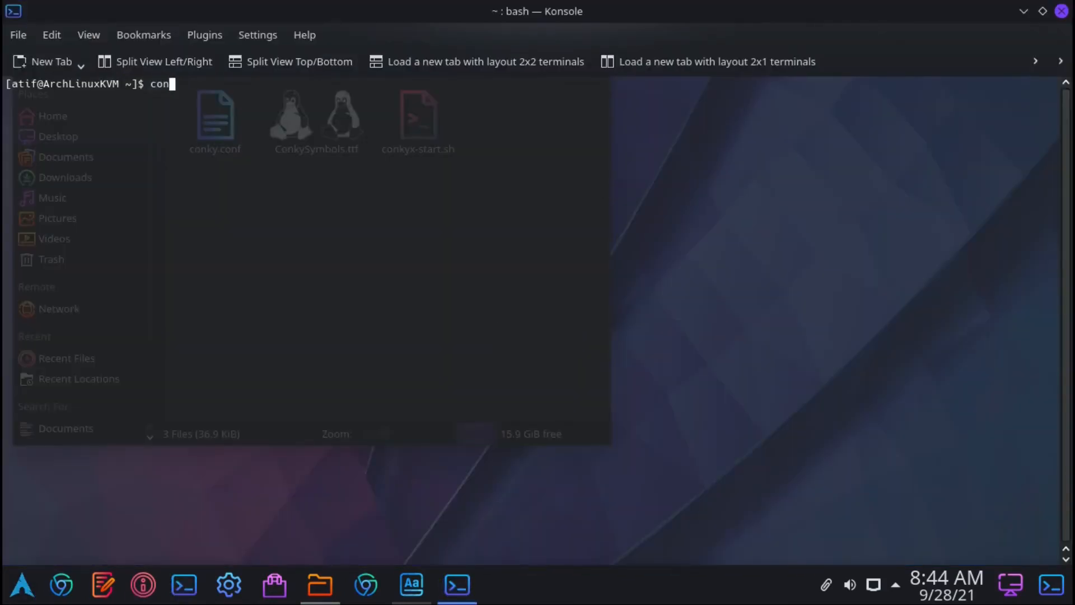
{"action": "key", "text": "ctrl+plus"}
{"action": "key", "text": "ctrl+plus"}
{"action": "type", "text": "con"}
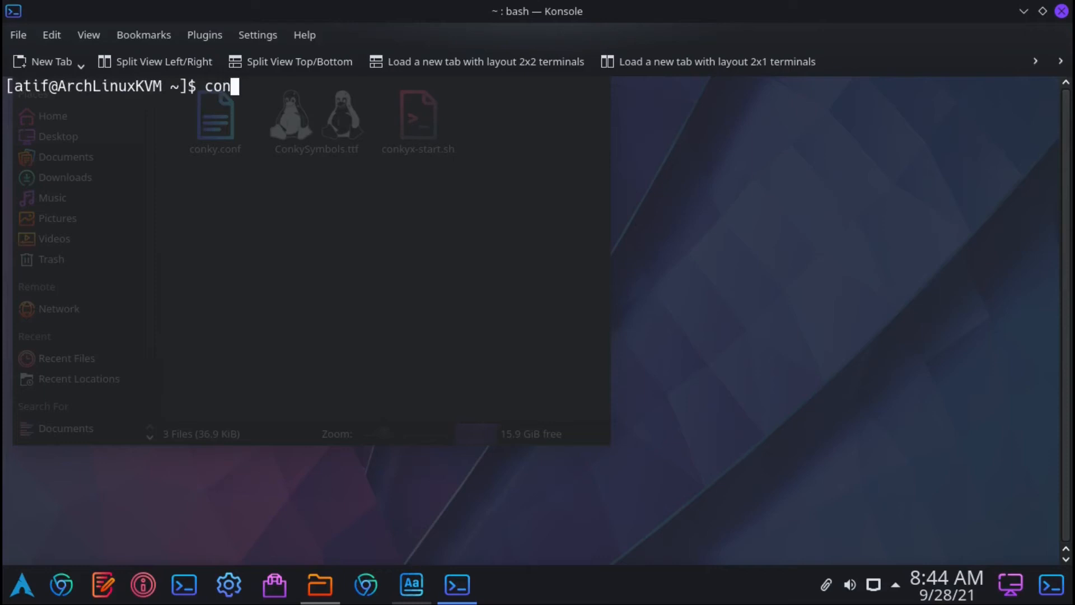
{"action": "left_click", "coordinate": [1024, 12]}
Move the restored conky folder window clear of the Conky display and open conky.conf in Kate
{"action": "left_click_drag", "start_coordinate": [516, 34], "coordinate": [865, 2]}
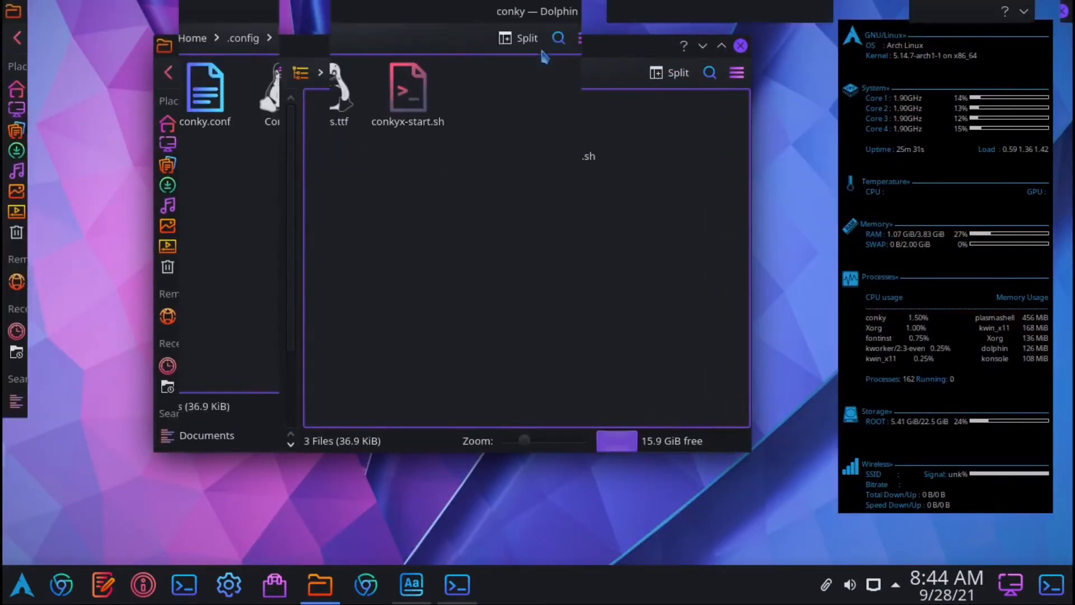
{"action": "left_click", "coordinate": [1042, 11]}
{"action": "left_click_drag", "start_coordinate": [522, 46], "coordinate": [475, 33]}
{"action": "right_click", "coordinate": [318, 143]}
{"action": "left_click", "coordinate": [358, 145]}
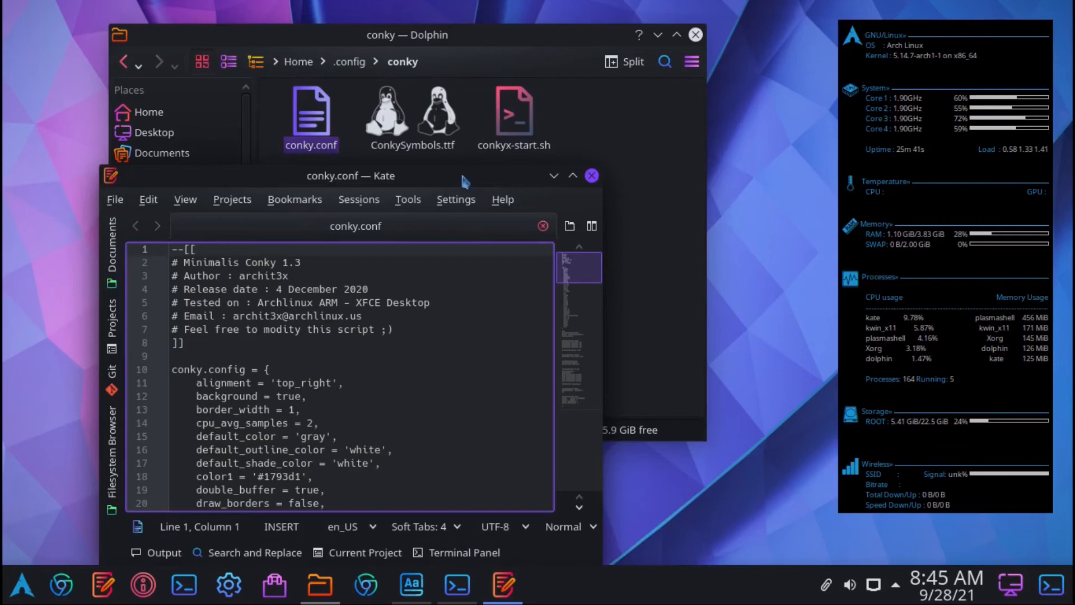
Enlarge the Kate window and move it to the upper edge of the desktop, clear of the Conky display
{"action": "left_click_drag", "start_coordinate": [562, 430], "coordinate": [619, 537]}
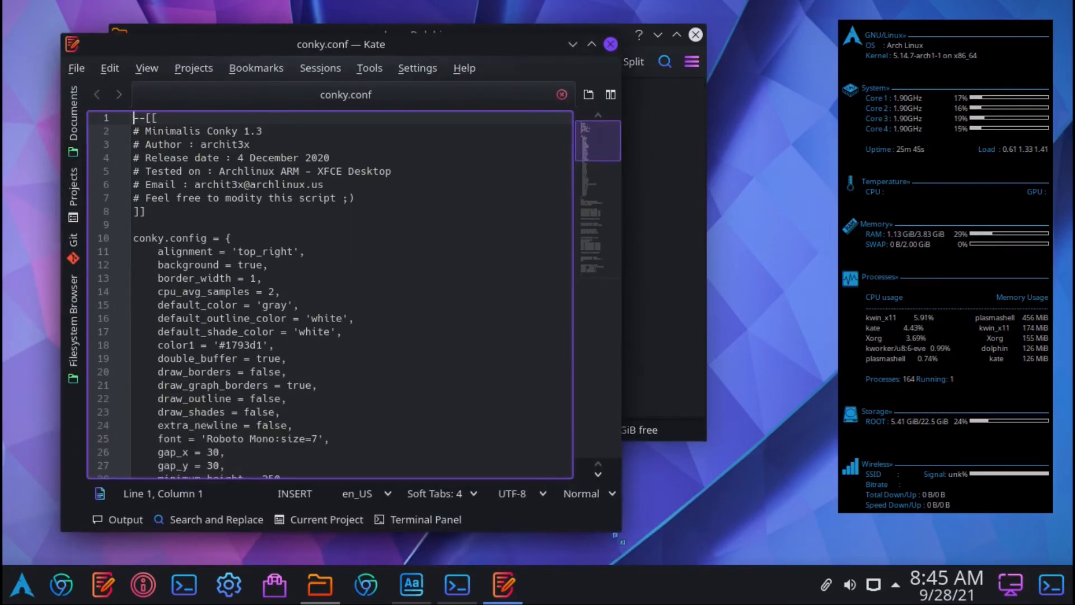
{"action": "left_click", "coordinate": [420, 72]}
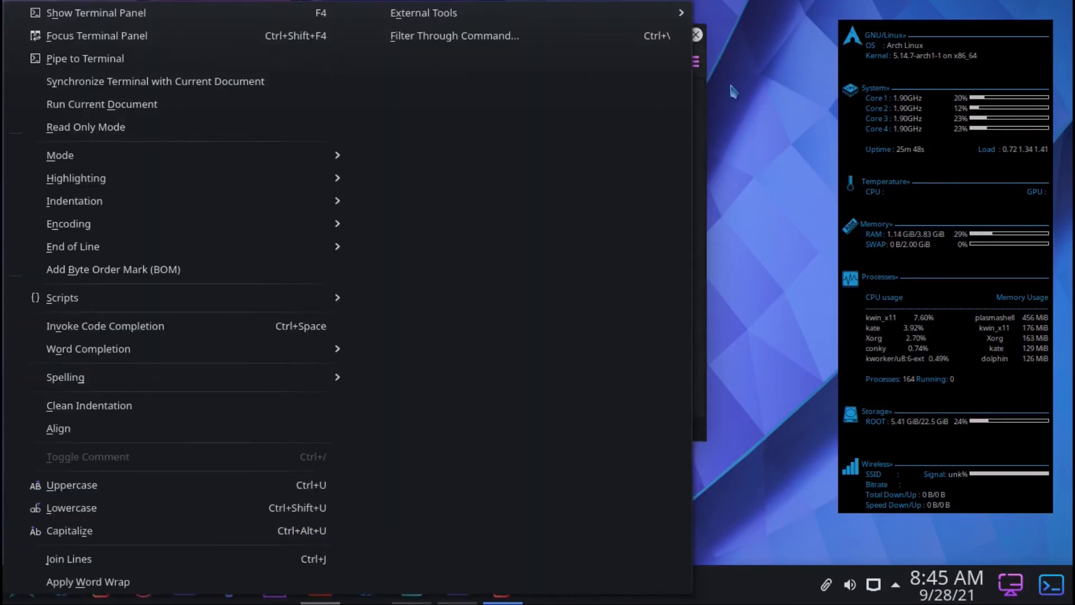
{"action": "left_click", "coordinate": [731, 86]}
{"action": "left_click_drag", "start_coordinate": [515, 49], "coordinate": [515, 17]}
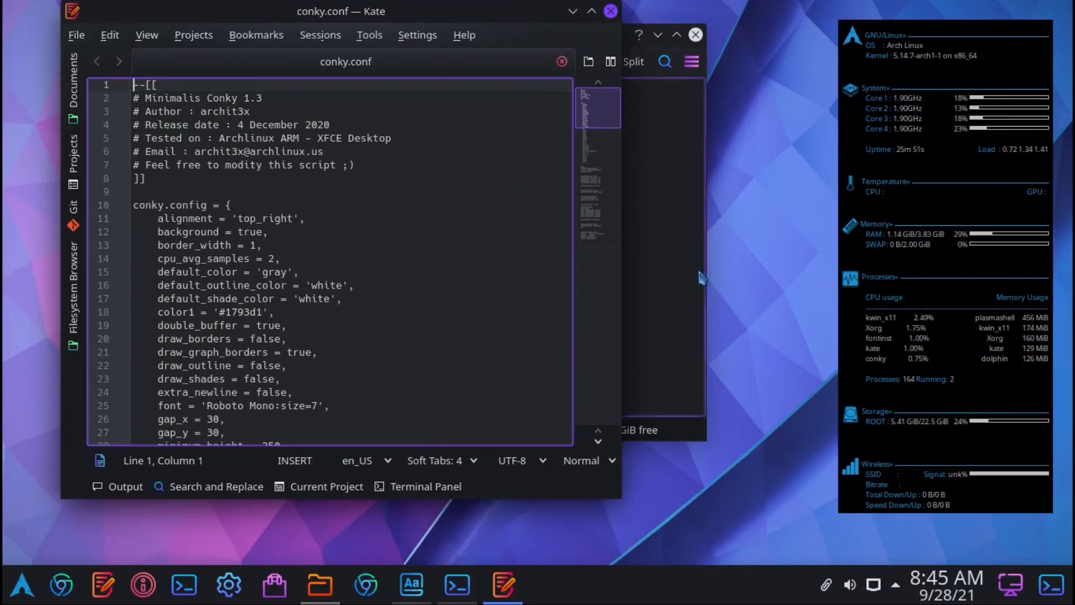
Set the Roboto Mono font size in conky.conf to 7.5 and save the file
{"action": "key", "text": "Down"}
{"action": "key", "text": "Down"}
{"action": "key", "text": "Down"}
{"action": "key", "text": "Down"}
{"action": "key", "text": "Down"}
{"action": "key", "text": "Down"}
{"action": "key", "text": "Down"}
{"action": "key", "text": "Down"}
{"action": "key", "text": "Down"}
{"action": "key", "text": "Down"}
{"action": "key", "text": "Down"}
{"action": "key", "text": "Down"}
{"action": "key", "text": "Down"}
{"action": "key", "text": "Down"}
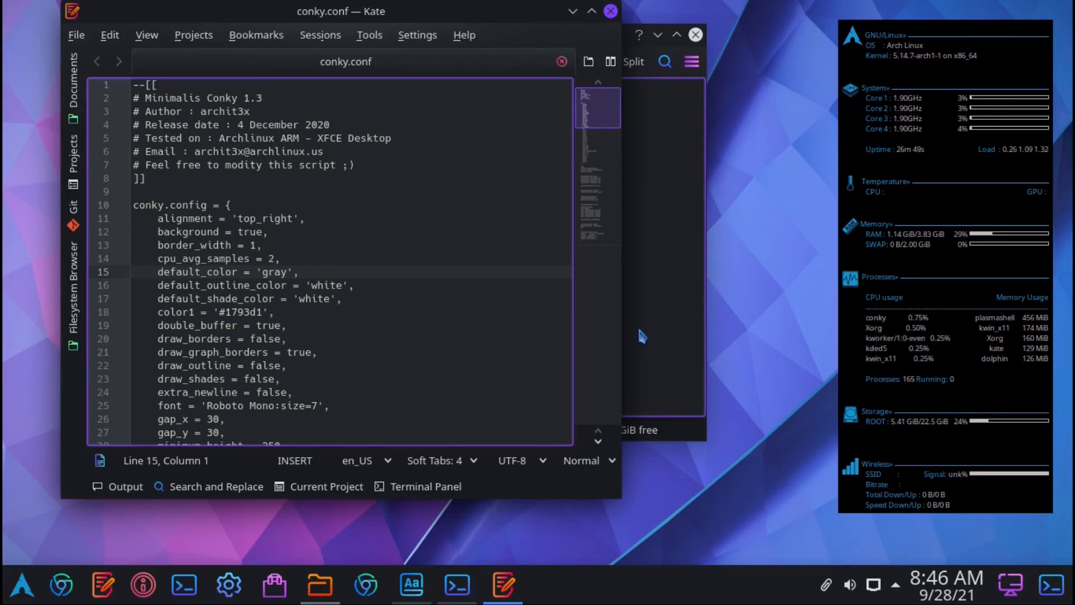
{"action": "key", "text": "Down"}
{"action": "key", "text": "Down"}
{"action": "key", "text": "Down"}
{"action": "key", "text": "Down"}
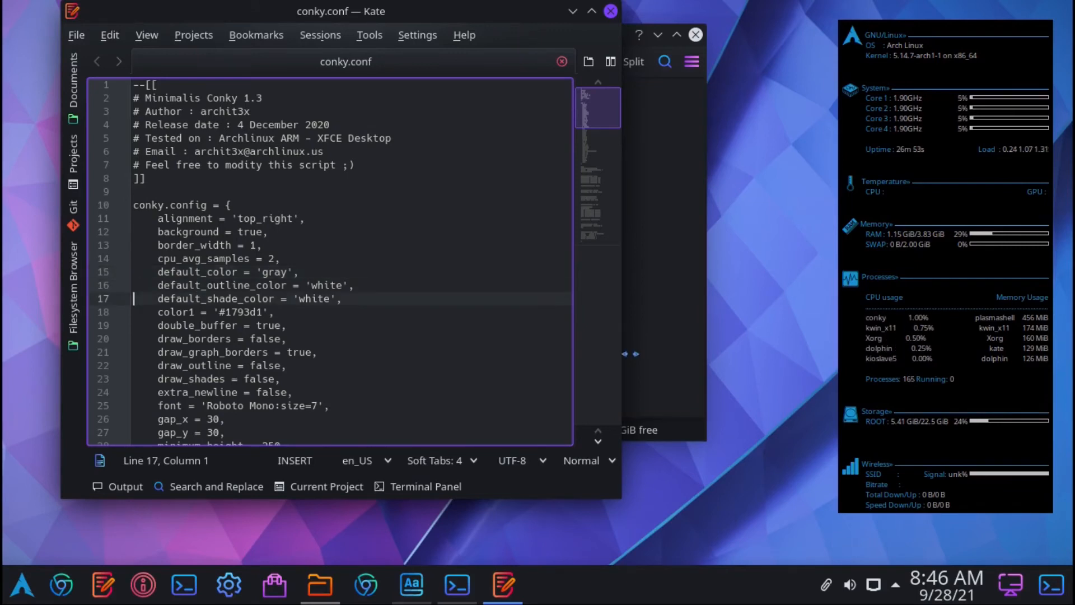
{"action": "key", "text": "Down"}
{"action": "key", "text": "Down"}
{"action": "key", "text": "Down"}
{"action": "key", "text": "Down"}
{"action": "key", "text": "Down"}
{"action": "key", "text": "Down"}
{"action": "key", "text": "Up"}
{"action": "key", "text": "Up"}
{"action": "key", "text": "Up"}
{"action": "key", "text": "Up"}
{"action": "key", "text": "Right"}
{"action": "key", "text": "Right"}
{"action": "key", "text": "Right"}
{"action": "key", "text": "Right"}
{"action": "key", "text": "Right"}
{"action": "key", "text": "Right"}
{"action": "key", "text": "Right"}
{"action": "key", "text": "Right"}
{"action": "key", "text": "Right"}
{"action": "key", "text": "Right"}
{"action": "key", "text": "Right"}
{"action": "key", "text": "Right"}
{"action": "key", "text": "Right"}
{"action": "key", "text": "Right"}
{"action": "key", "text": "Right"}
{"action": "key", "text": "Right"}
{"action": "key", "text": "Right"}
{"action": "key", "text": "Right"}
{"action": "key", "text": "Right"}
{"action": "key", "text": "Right"}
{"action": "key", "text": "Right"}
{"action": "key", "text": "Right"}
{"action": "key", "text": "Right"}
{"action": "key", "text": "Right"}
{"action": "key", "text": "Right"}
{"action": "key", "text": "Right"}
{"action": "key", "text": "Right"}
{"action": "key", "text": "Right"}
{"action": "key", "text": "Right"}
{"action": "key", "text": "Right"}
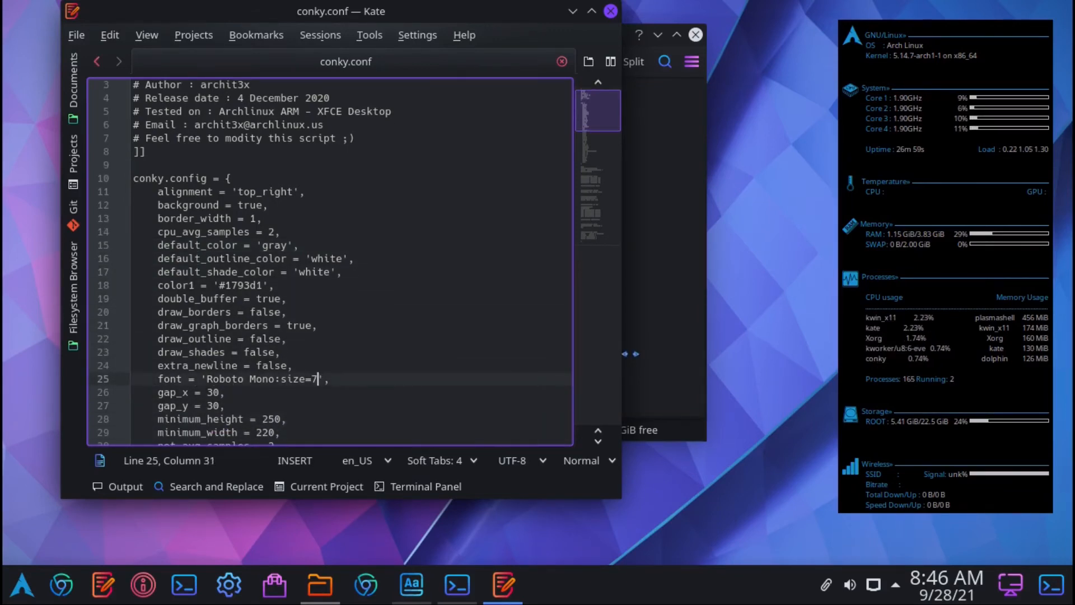
{"action": "type", "text": ".5"}
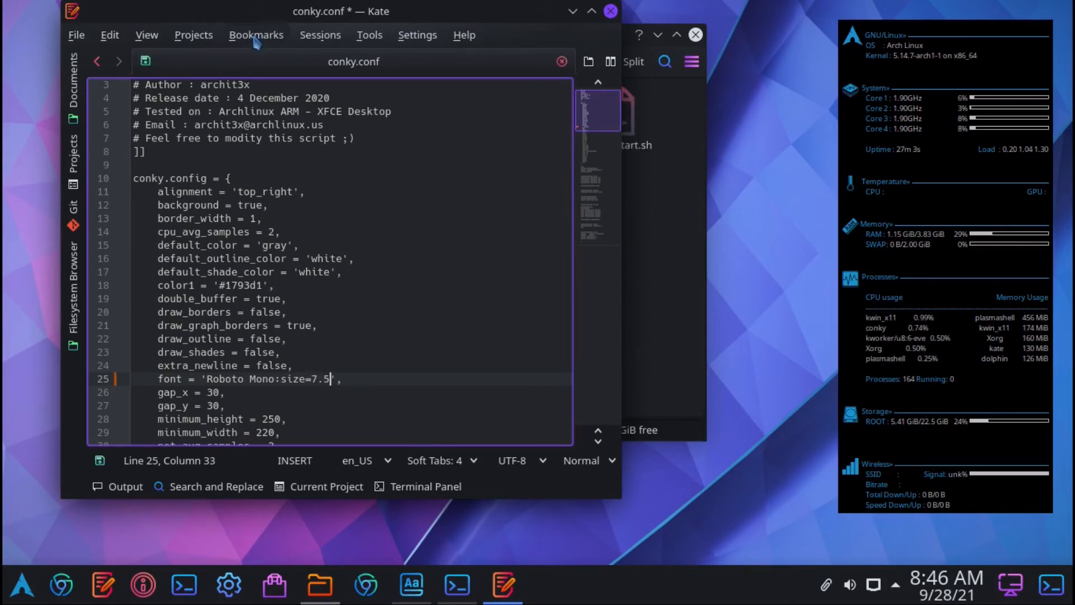
{"action": "left_click", "coordinate": [76, 35]}
{"action": "left_click", "coordinate": [118, 137]}
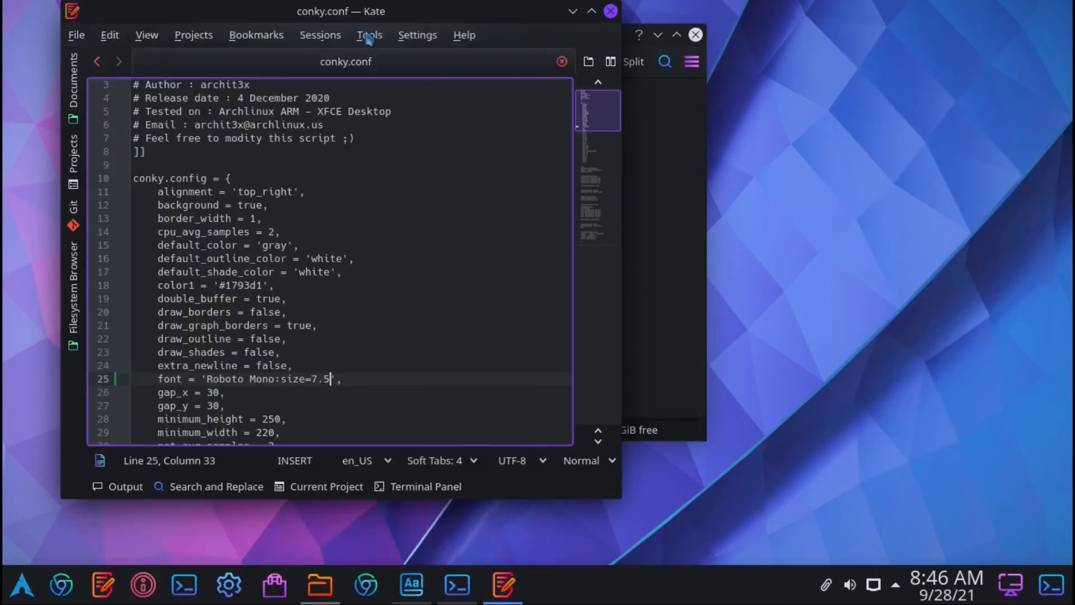
Set own_window_type in conky.conf to 'normal' and save the file
{"action": "key", "text": "Down"}
{"action": "key", "text": "Down"}
{"action": "key", "text": "Down"}
{"action": "key", "text": "Down"}
{"action": "key", "text": "Down"}
{"action": "key", "text": "Down"}
{"action": "key", "text": "Down"}
{"action": "key", "text": "Down"}
{"action": "key", "text": "Down"}
{"action": "key", "text": "Down"}
{"action": "key", "text": "Down"}
{"action": "key", "text": "Down"}
{"action": "key", "text": "Down"}
{"action": "key", "text": "Down"}
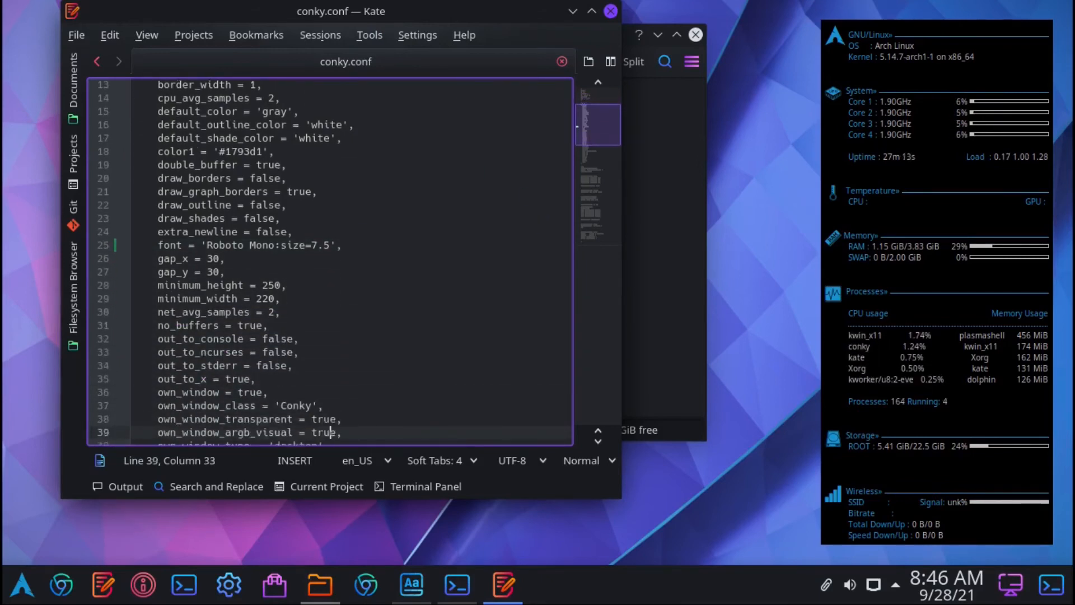
{"action": "key", "text": "Down"}
{"action": "key", "text": "Down"}
{"action": "key", "text": "Down"}
{"action": "key", "text": "Down"}
{"action": "key", "text": "Down"}
{"action": "key", "text": "Up"}
{"action": "key", "text": "Up"}
{"action": "key", "text": "Up"}
{"action": "key", "text": "Down"}
{"action": "key", "text": "Down"}
{"action": "key", "text": "Down"}
{"action": "key", "text": "Down"}
{"action": "key", "text": "Down"}
{"action": "key", "text": "Down"}
{"action": "key", "text": "Down"}
{"action": "key", "text": "Down"}
{"action": "key", "text": "Down"}
{"action": "key", "text": "Down"}
{"action": "key", "text": "Down"}
{"action": "key", "text": "Down"}
{"action": "key", "text": "Down"}
{"action": "key", "text": "Down"}
{"action": "key", "text": "Up"}
{"action": "key", "text": "Up"}
{"action": "key", "text": "Up"}
{"action": "key", "text": "Up"}
{"action": "key", "text": "Up"}
{"action": "key", "text": "Up"}
{"action": "key", "text": "Up"}
{"action": "key", "text": "Up"}
{"action": "key", "text": "Up"}
{"action": "key", "text": "Up"}
{"action": "key", "text": "Up"}
{"action": "key", "text": "Up"}
{"action": "key", "text": "Up"}
{"action": "key", "text": "Left"}
{"action": "key", "text": "BackSpace"}
{"action": "key", "text": "BackSpace"}
{"action": "key", "text": "BackSpace"}
{"action": "key", "text": "BackSpace"}
{"action": "key", "text": "BackSpace"}
{"action": "key", "text": "BackSpace"}
{"action": "key", "text": "BackSpace"}
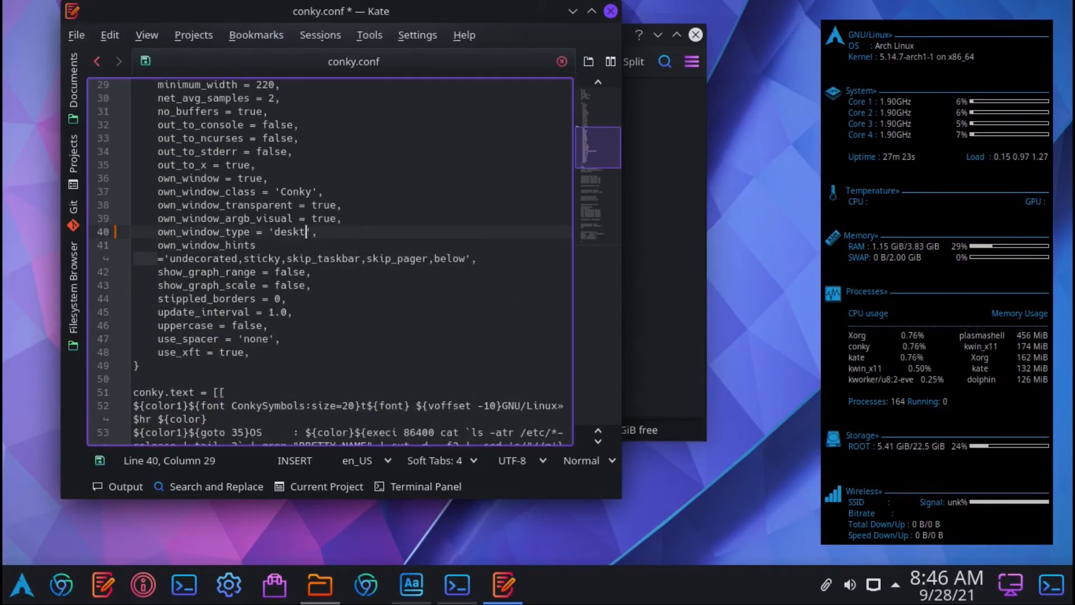
{"action": "type", "text": "normal"}
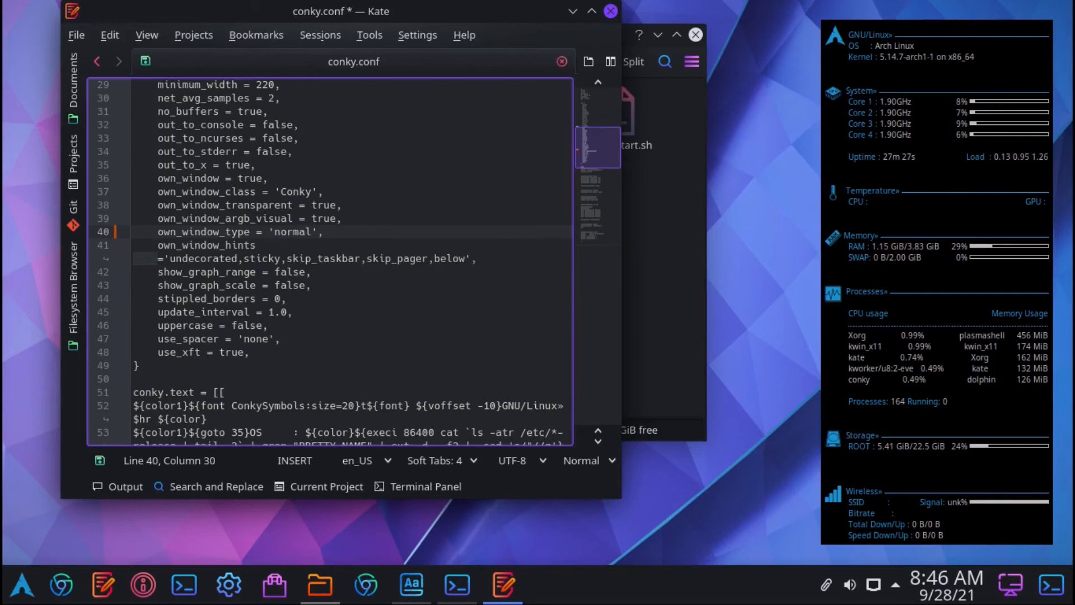
{"action": "left_click", "coordinate": [77, 39]}
{"action": "left_click", "coordinate": [118, 140]}
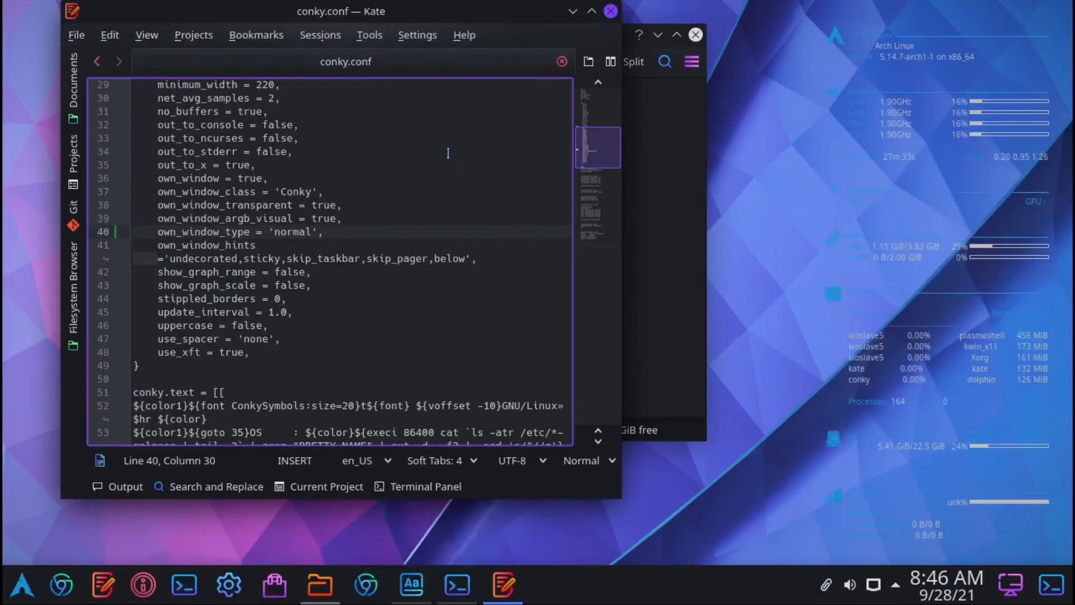
Apply the black Arch wallpaper to the desktop
{"action": "right_click", "coordinate": [672, 500]}
{"action": "left_click", "coordinate": [720, 165]}
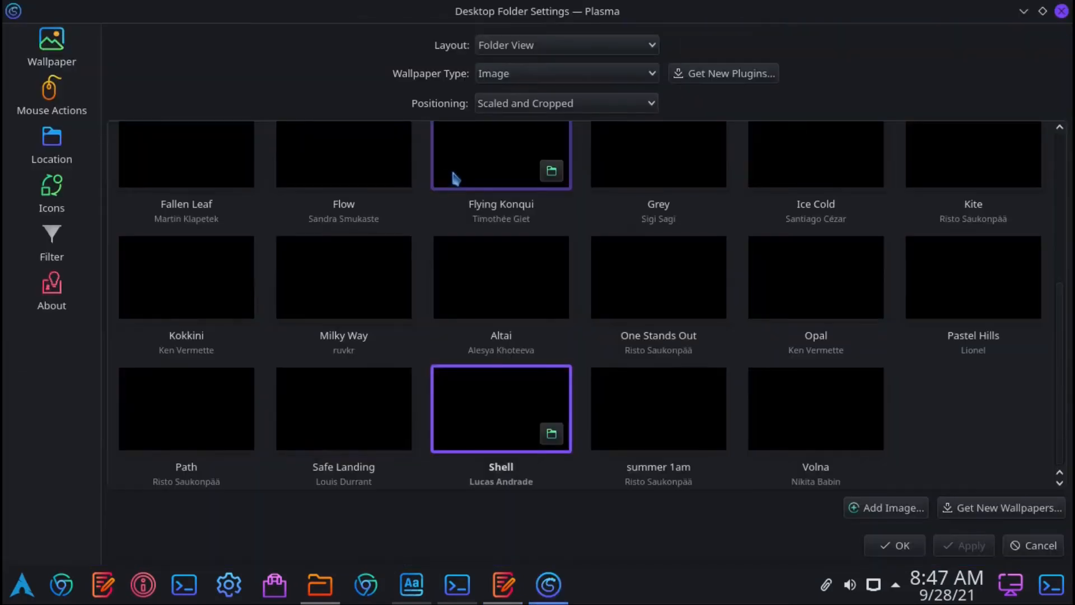
{"action": "left_click_drag", "start_coordinate": [1063, 408], "coordinate": [1063, 229]}
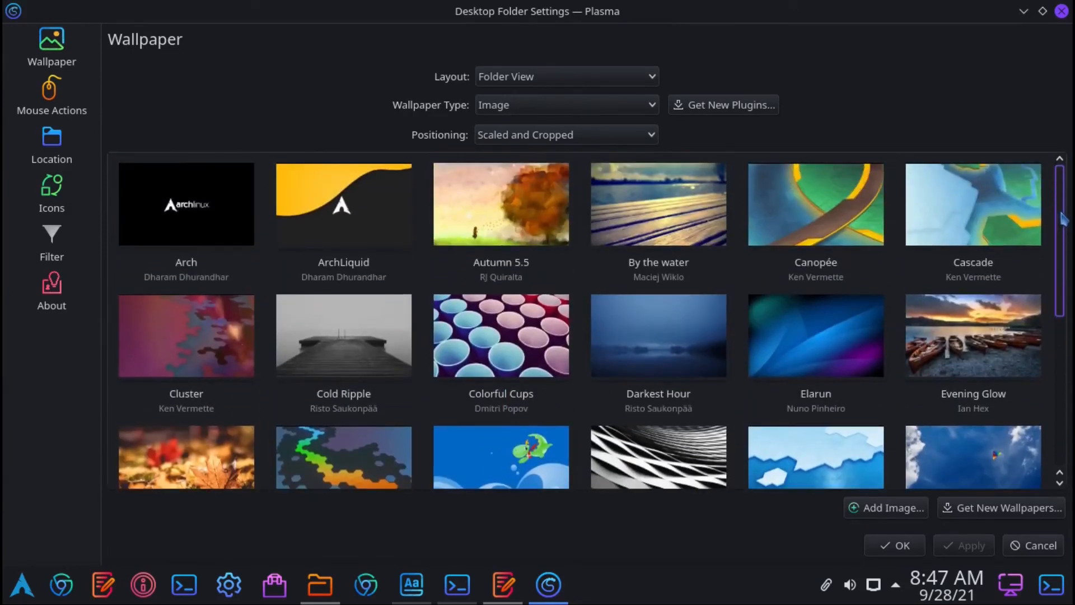
{"action": "left_click", "coordinate": [896, 545]}
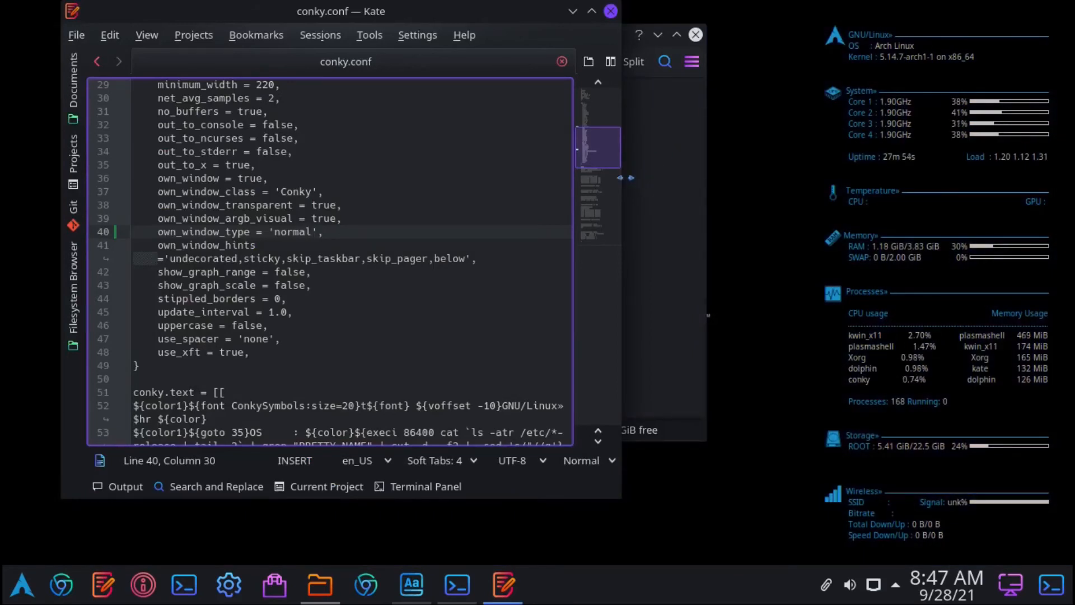
Set the Roboto Mono font size in conky.conf to 7.6 and save the file
{"action": "left_click_drag", "start_coordinate": [506, 17], "coordinate": [555, 31]}
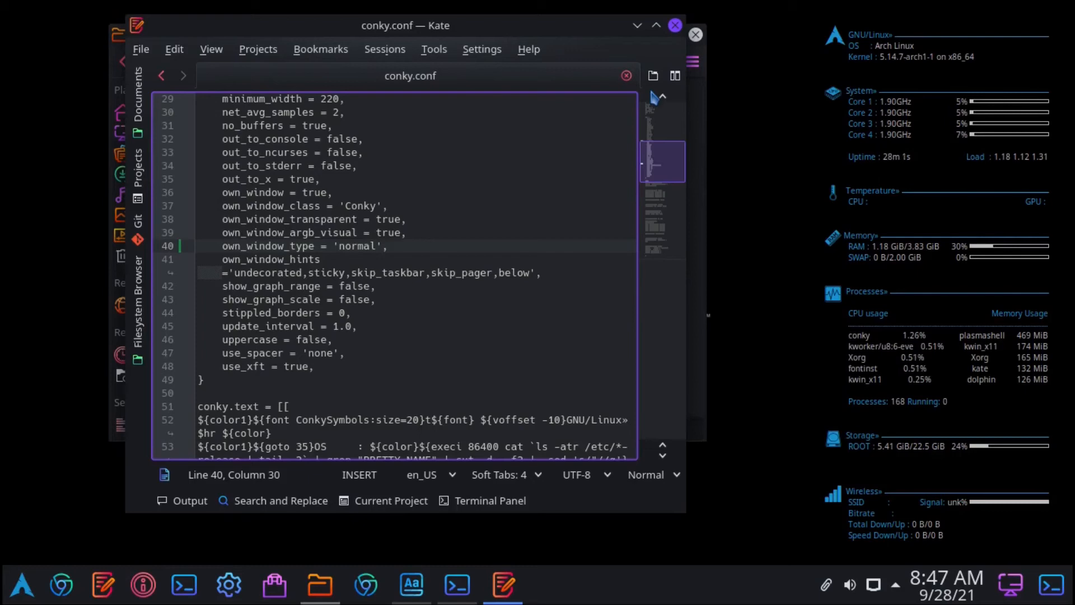
{"action": "key", "text": "Down"}
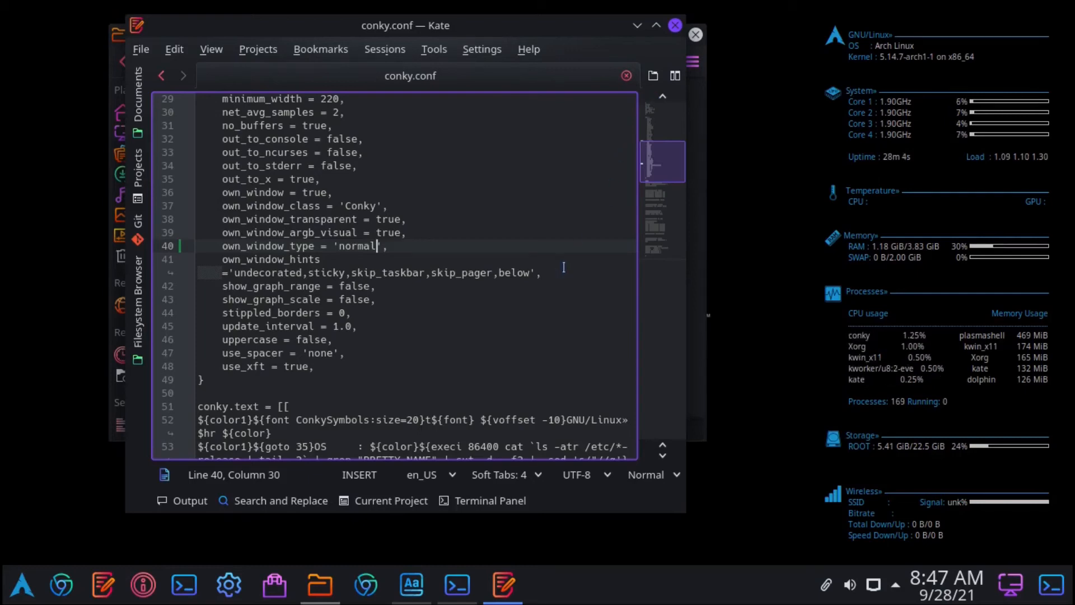
{"action": "key", "text": "Down"}
{"action": "key", "text": "Down"}
{"action": "key", "text": "Up"}
{"action": "key", "text": "Up"}
{"action": "key", "text": "Up"}
{"action": "key", "text": "Up"}
{"action": "key", "text": "Up"}
{"action": "key", "text": "Up"}
{"action": "key", "text": "Up"}
{"action": "key", "text": "Up"}
{"action": "key", "text": "Up"}
{"action": "key", "text": "Up"}
{"action": "key", "text": "Up"}
{"action": "key", "text": "Up"}
{"action": "key", "text": "Up"}
{"action": "key", "text": "Up"}
{"action": "key", "text": "Up"}
{"action": "key", "text": "Up"}
{"action": "key", "text": "Up"}
{"action": "key", "text": "Up"}
{"action": "key", "text": "Up"}
{"action": "key", "text": "Up"}
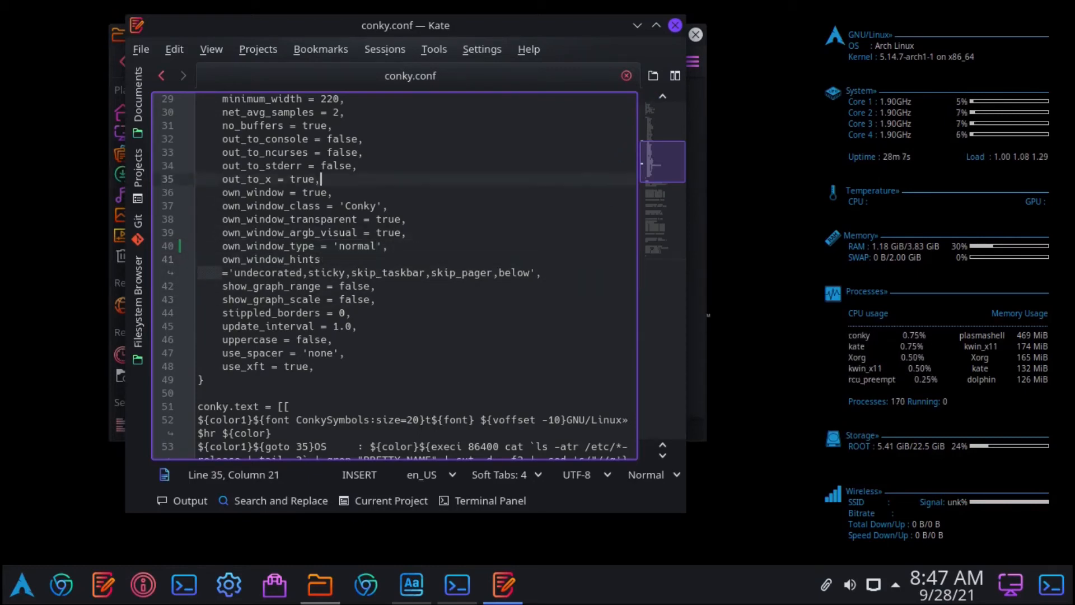
{"action": "key", "text": "Down"}
{"action": "key", "text": "Down"}
{"action": "key", "text": "Down"}
{"action": "key", "text": "Down"}
{"action": "key", "text": "Right"}
{"action": "key", "text": "Right"}
{"action": "key", "text": "Right"}
{"action": "key", "text": "BackSpace"}
{"action": "type", "text": "6"}
{"action": "left_click", "coordinate": [141, 49]}
{"action": "left_click", "coordinate": [190, 137]}
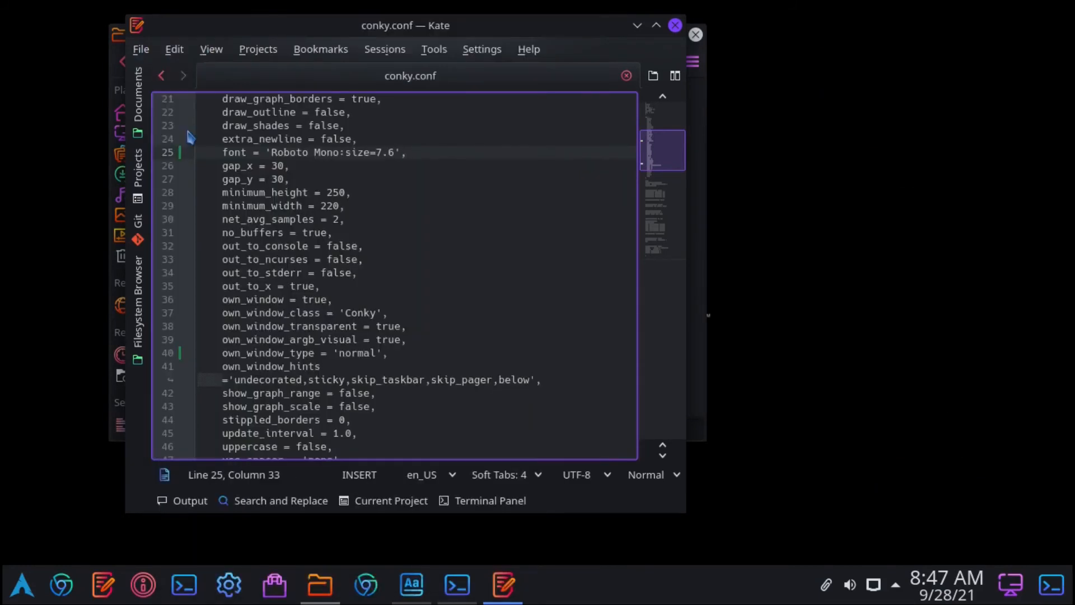
Close the open Kate, Dolphin, Font Viewer and Konsole windows to clear the desktop
{"action": "left_click", "coordinate": [675, 26]}
{"action": "left_click", "coordinate": [542, 204]}
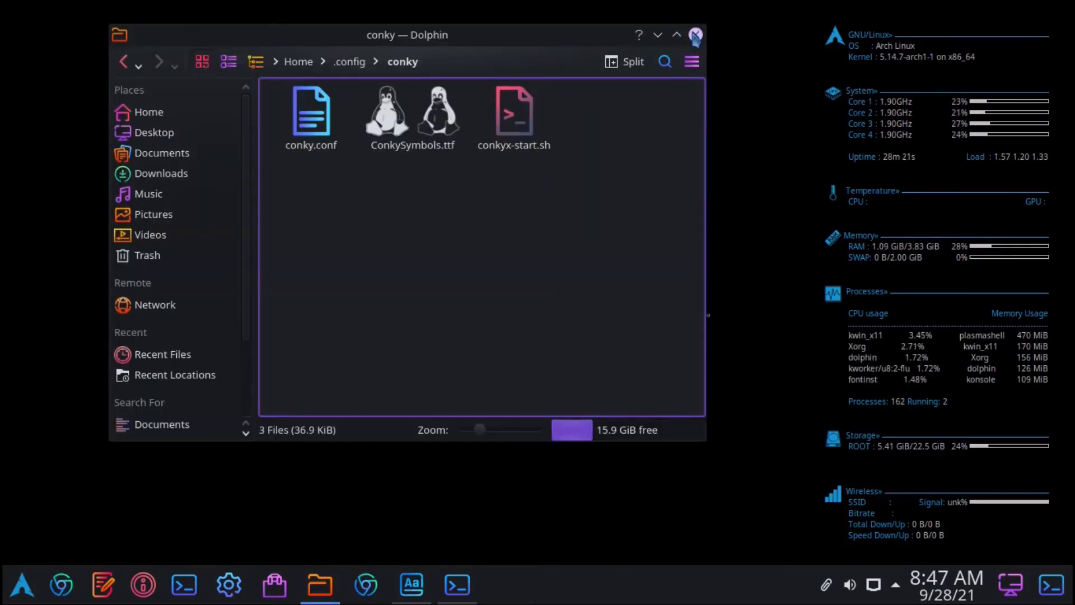
{"action": "left_click", "coordinate": [695, 35]}
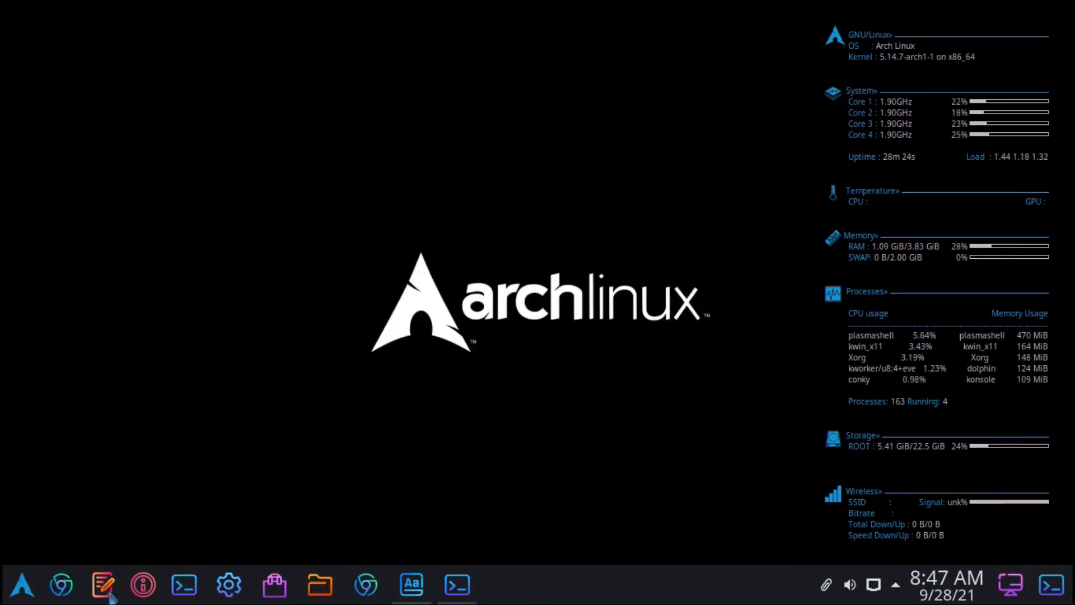
{"action": "left_click", "coordinate": [412, 584]}
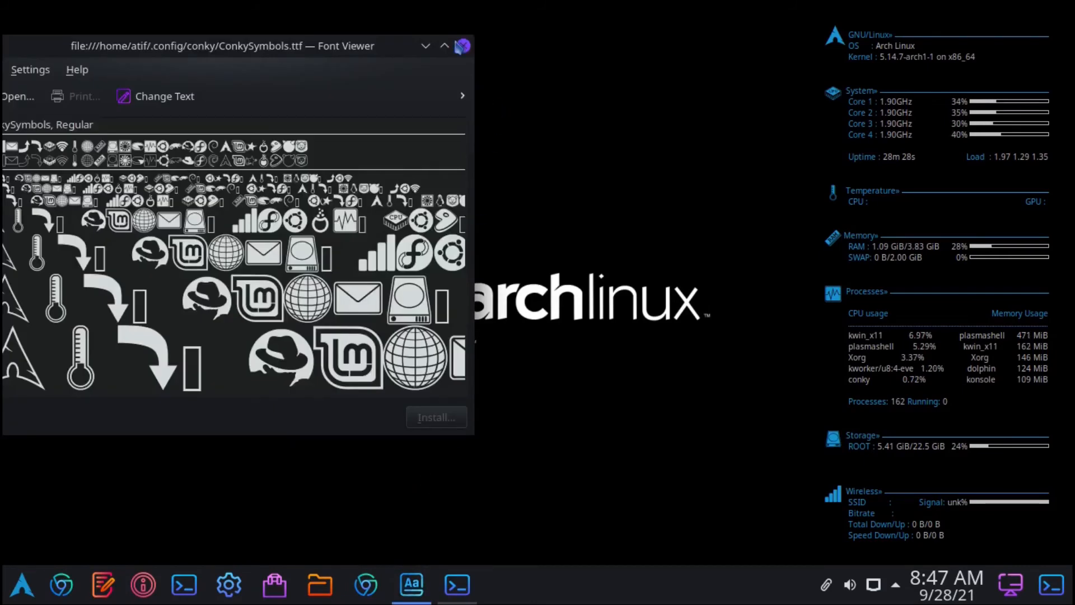
{"action": "left_click", "coordinate": [462, 46]}
{"action": "key", "text": "alt+Tab"}
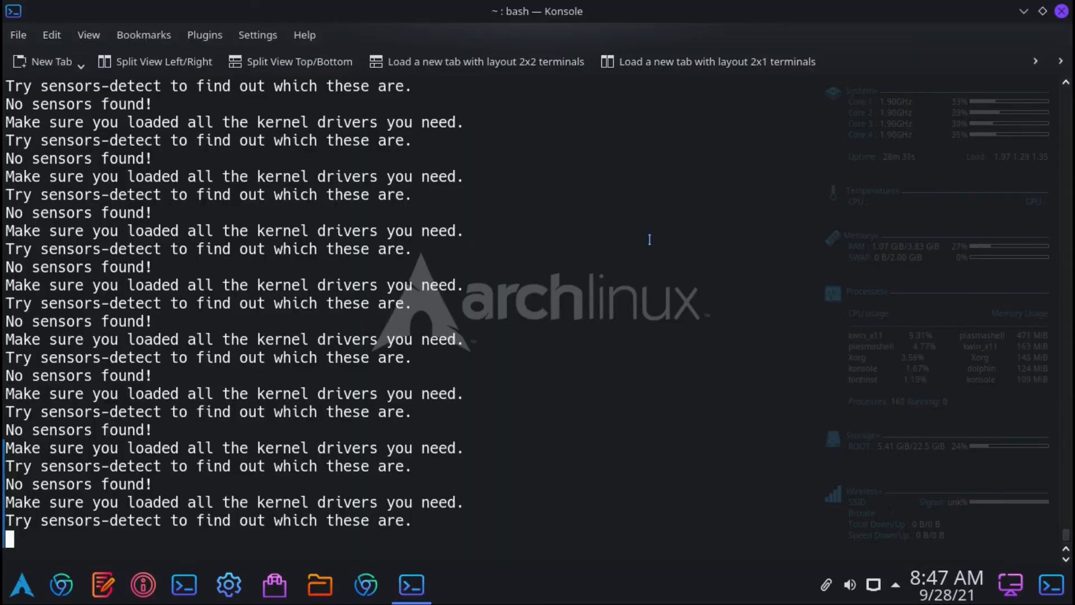
{"action": "left_click", "coordinate": [1063, 11]}
Install conky-manager with pacman in a new terminal, authenticating with the sudo password, and close the terminal
{"action": "left_click", "coordinate": [187, 582]}
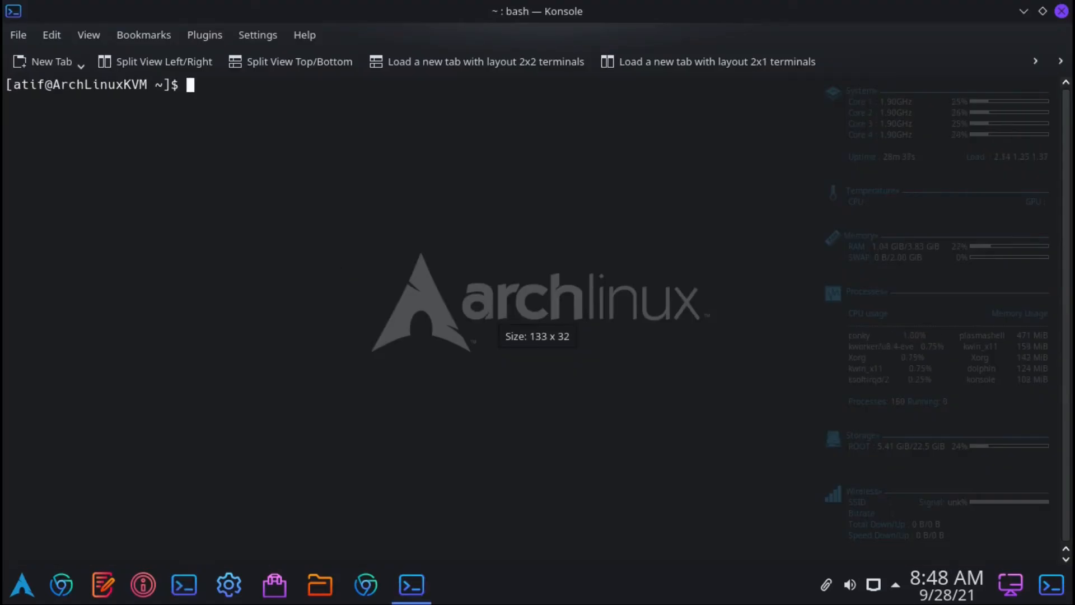
{"action": "type", "text": "sudo pac"}
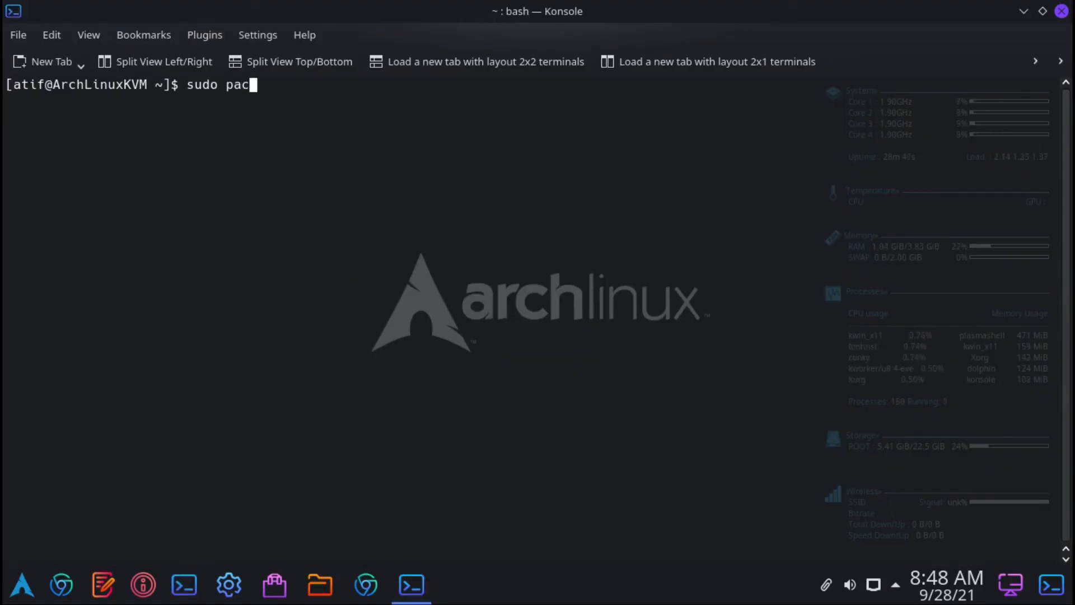
{"action": "type", "text": "man -S conky"}
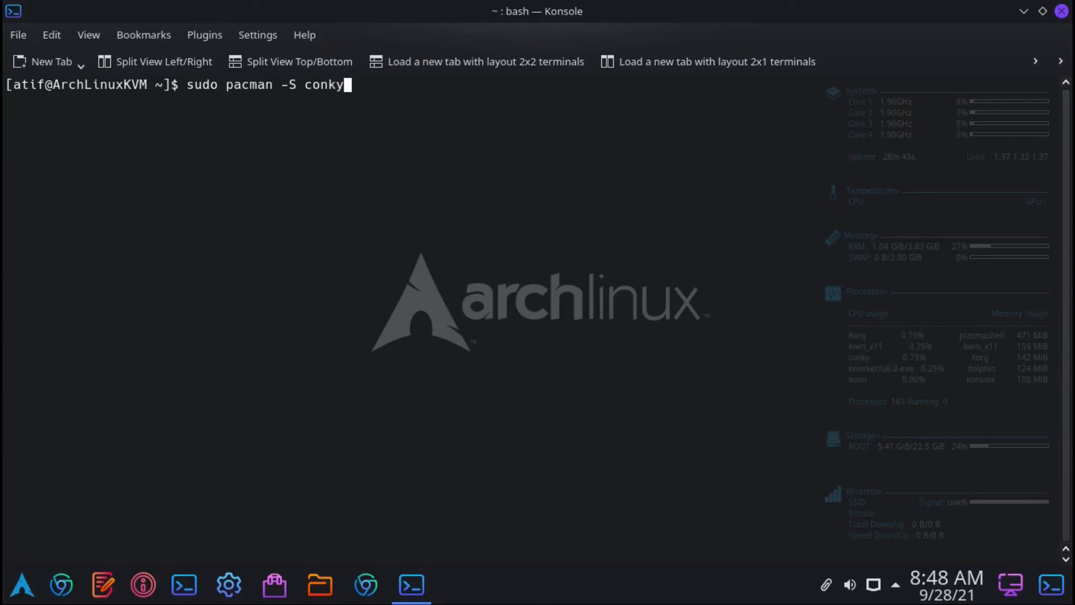
{"action": "type", "text": "-manager"}
{"action": "key", "text": "Return"}
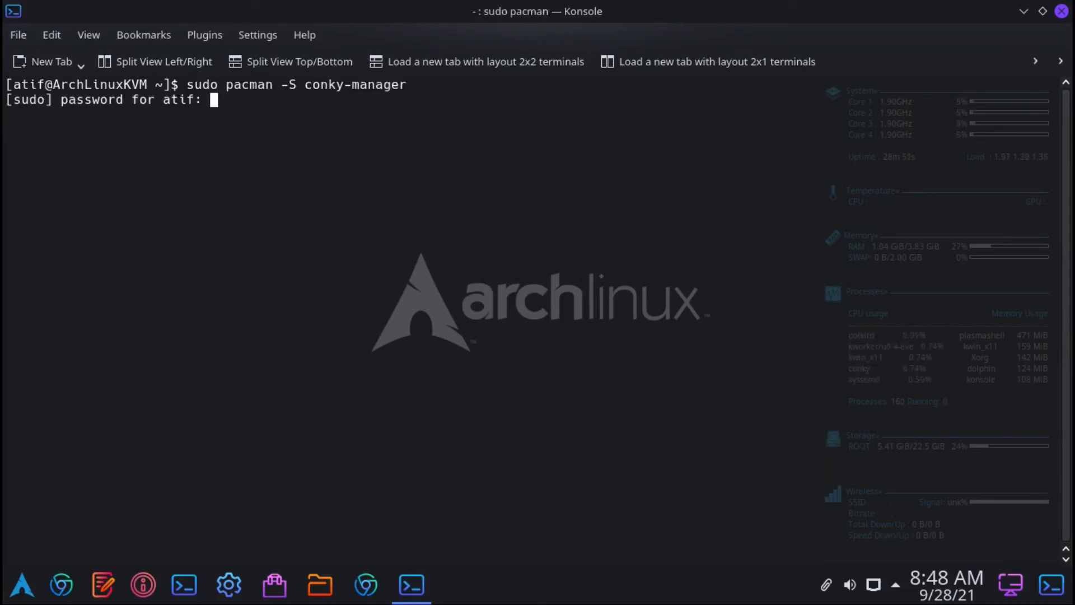
{"action": "key", "text": "Return"}
{"action": "type", "text": "y"}
{"action": "key", "text": "Return"}
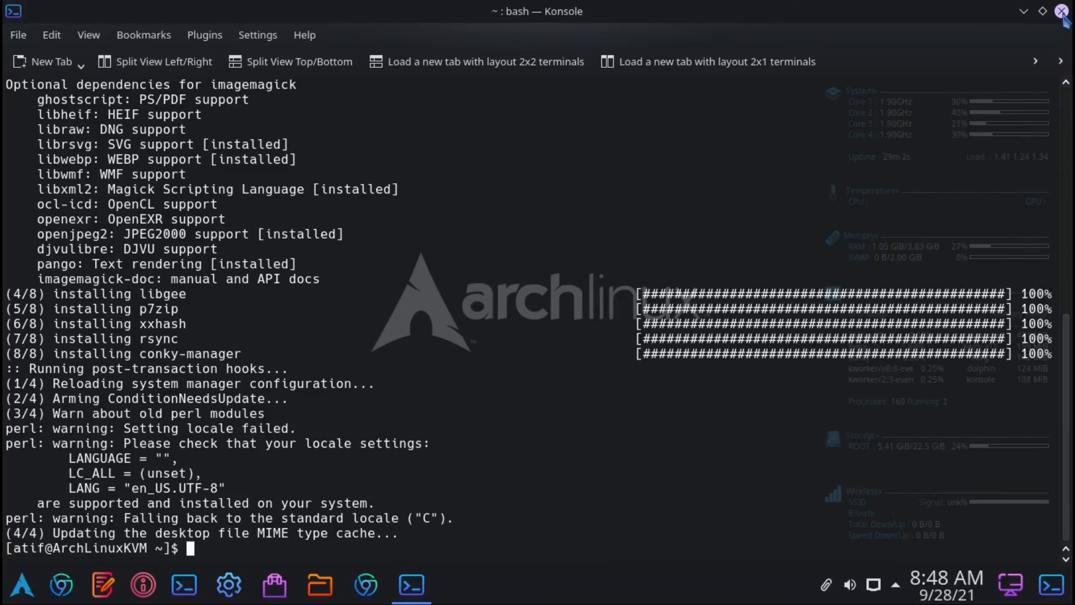
{"action": "left_click", "coordinate": [1064, 9]}
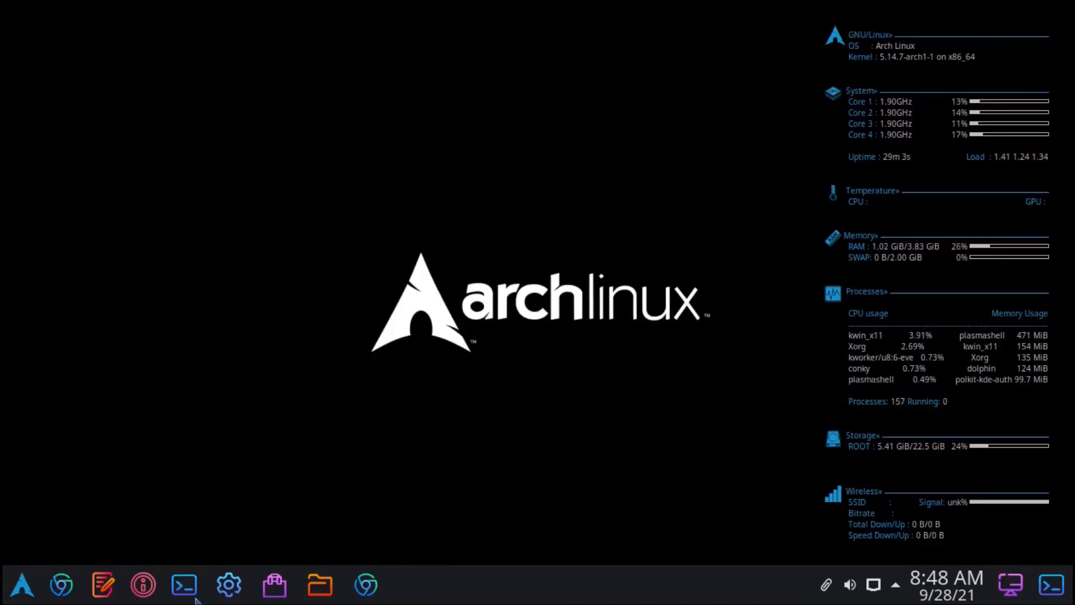
Launch Conky Manager, enable the ~/.conky/Gotham/Gotham widget and move the restored window aside
{"action": "left_click", "coordinate": [22, 585]}
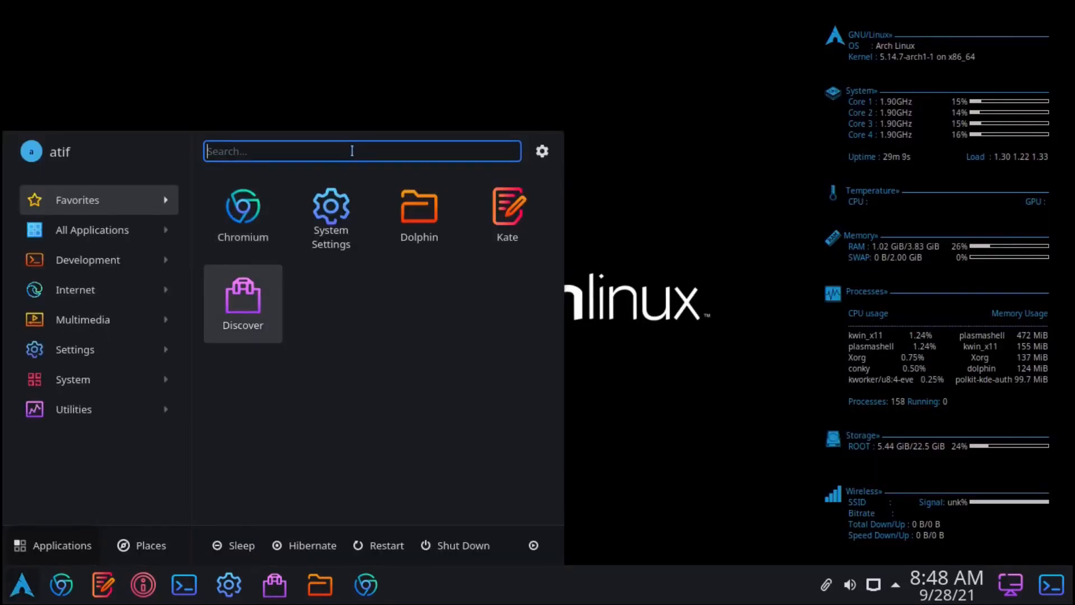
{"action": "type", "text": "conky"}
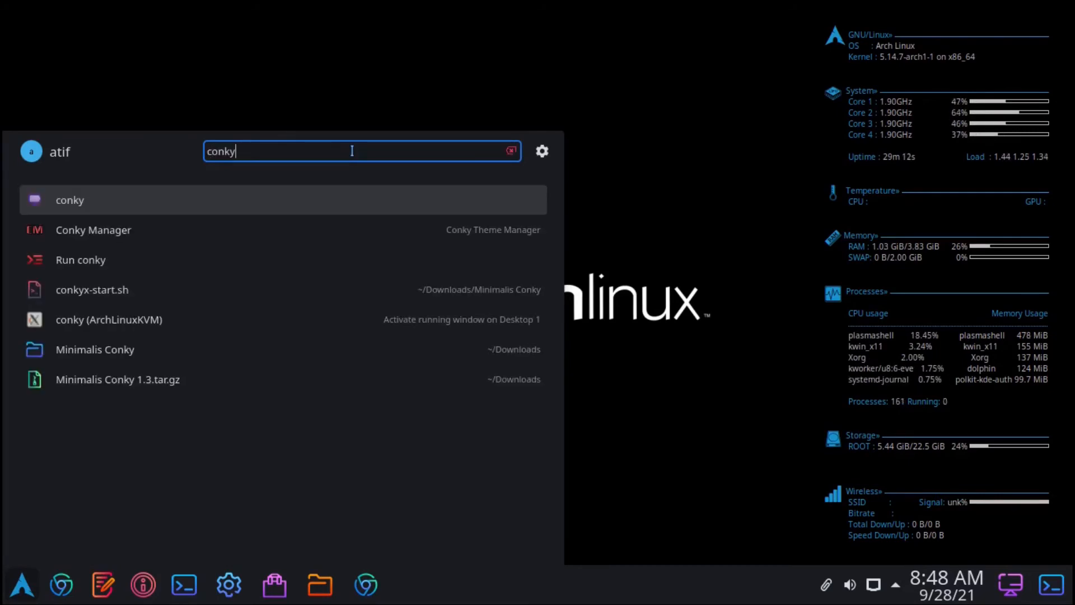
{"action": "left_click", "coordinate": [175, 229]}
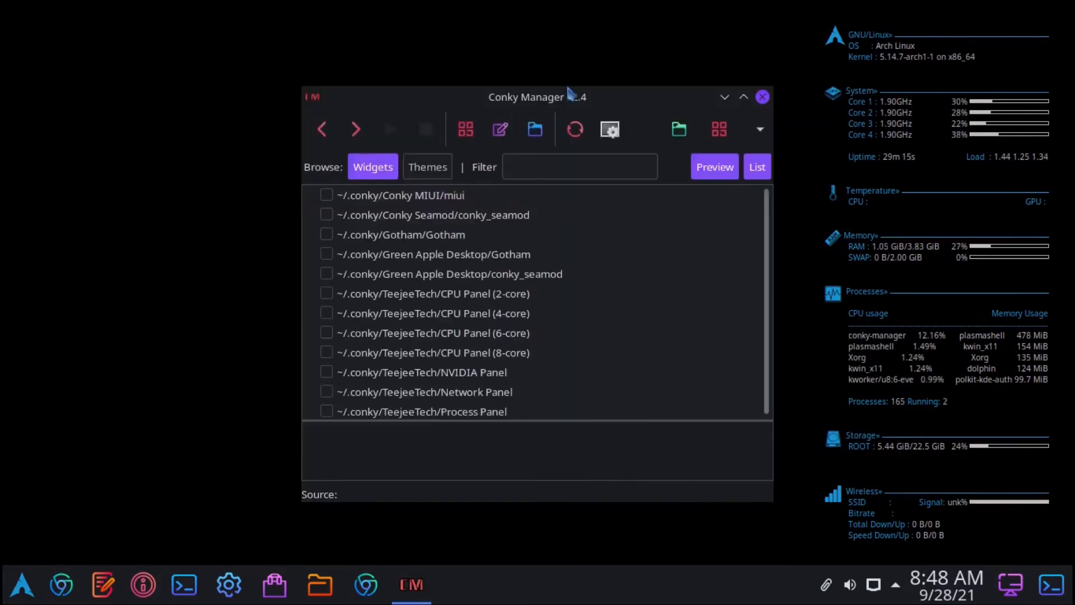
{"action": "double_click", "coordinate": [571, 103]}
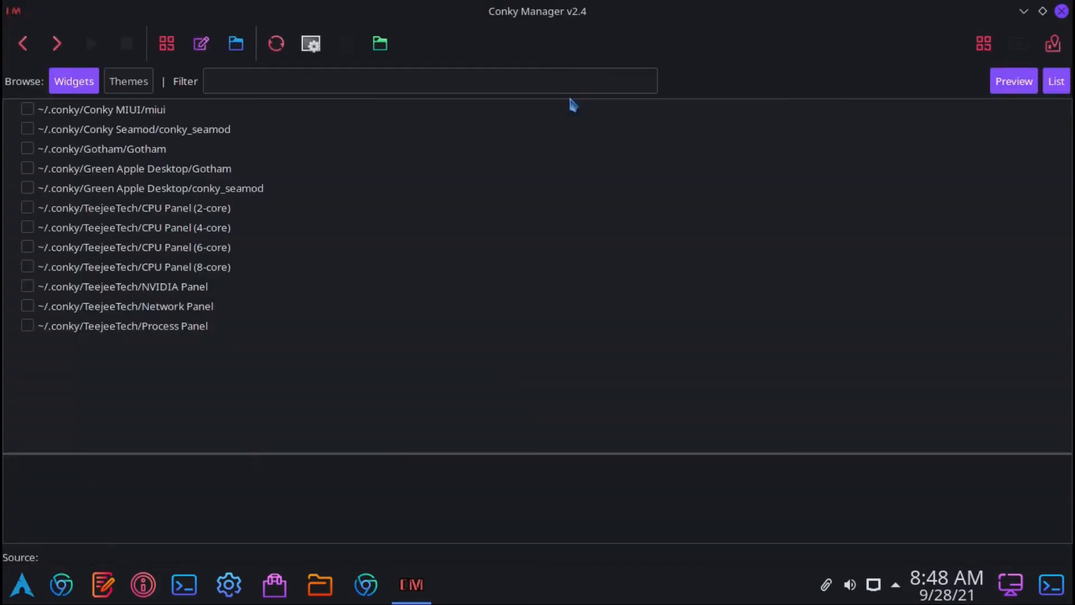
{"action": "left_click", "coordinate": [27, 150]}
{"action": "double_click", "coordinate": [682, 12]}
{"action": "left_click_drag", "start_coordinate": [563, 100], "coordinate": [469, 102]}
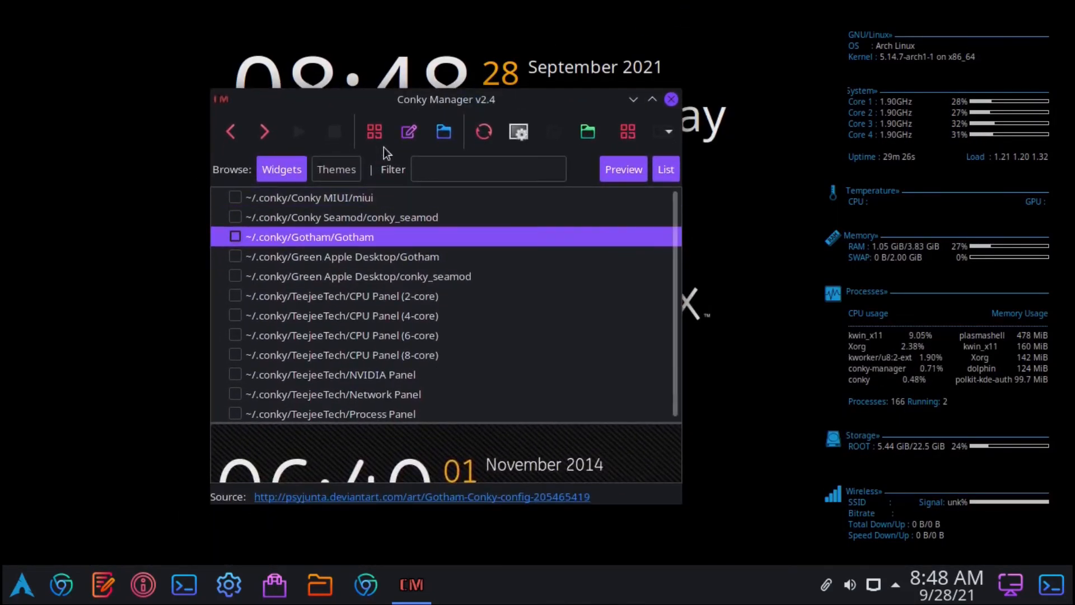
Set the Gotham widget's transparency type to Transparent, apply it and close Conky Manager
{"action": "left_click", "coordinate": [409, 130]}
{"action": "left_click", "coordinate": [359, 171]}
{"action": "left_click", "coordinate": [412, 171]}
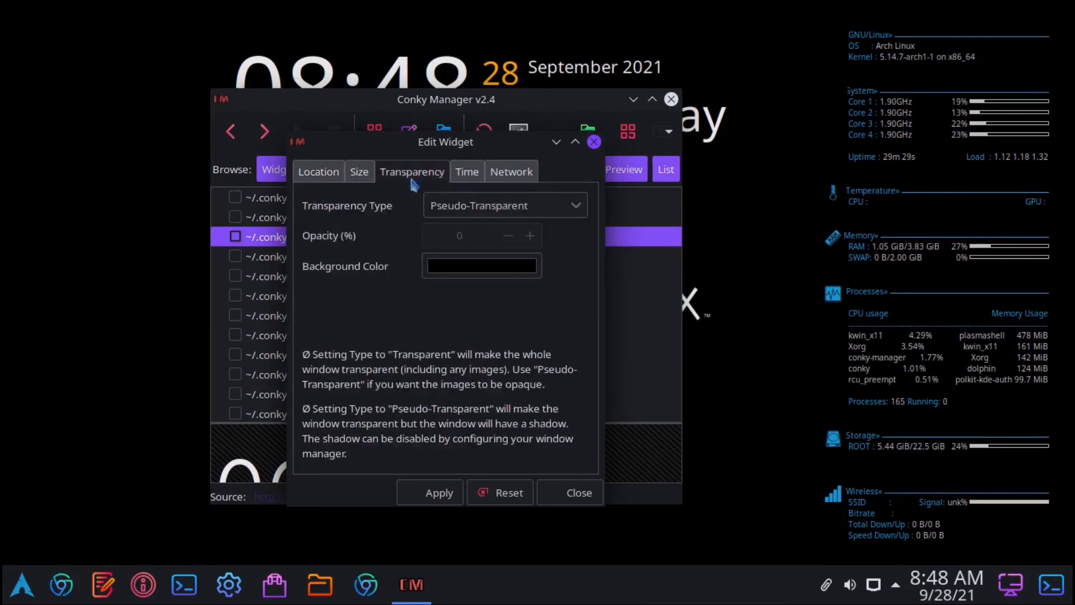
{"action": "left_click", "coordinate": [543, 205]}
{"action": "left_click", "coordinate": [485, 171]}
{"action": "left_click", "coordinate": [434, 493]}
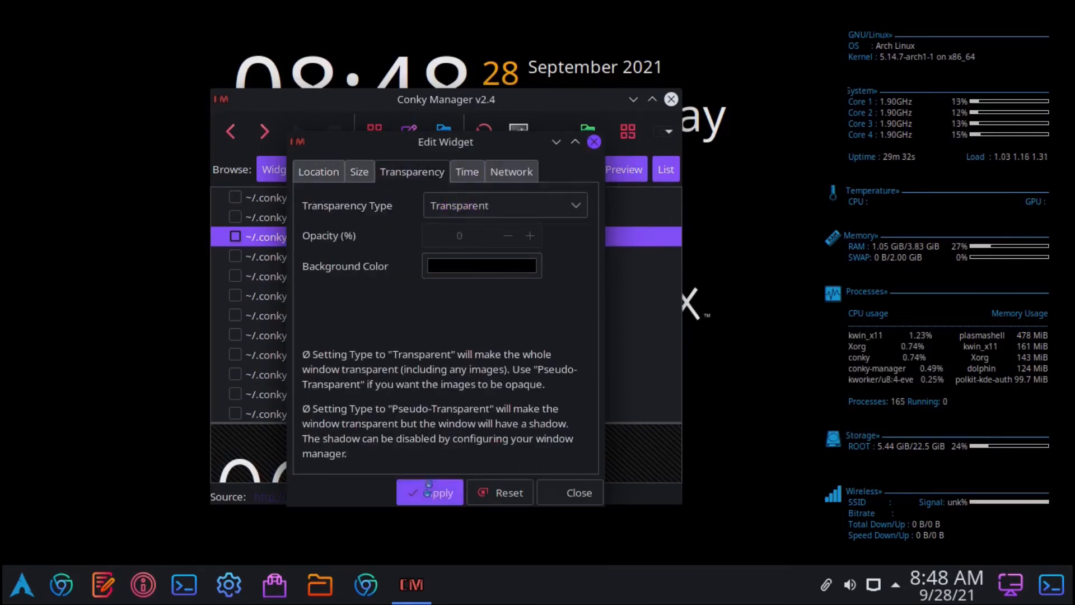
{"action": "left_click", "coordinate": [578, 492]}
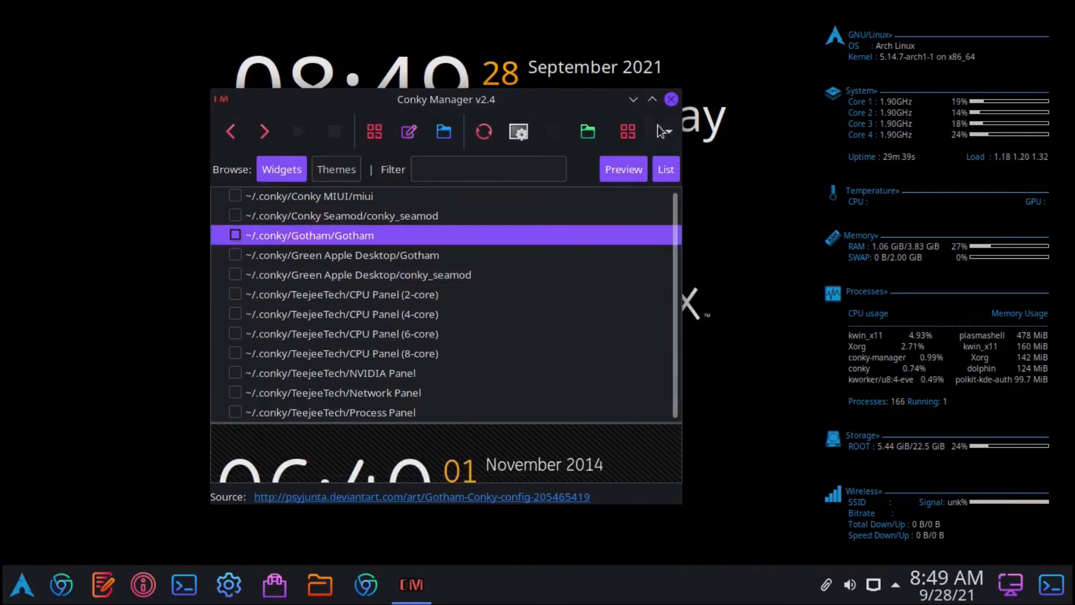
{"action": "left_click", "coordinate": [670, 99]}
Refresh the desktop and try out the panel's terminal and desktop shortcuts
{"action": "right_click", "coordinate": [271, 209]}
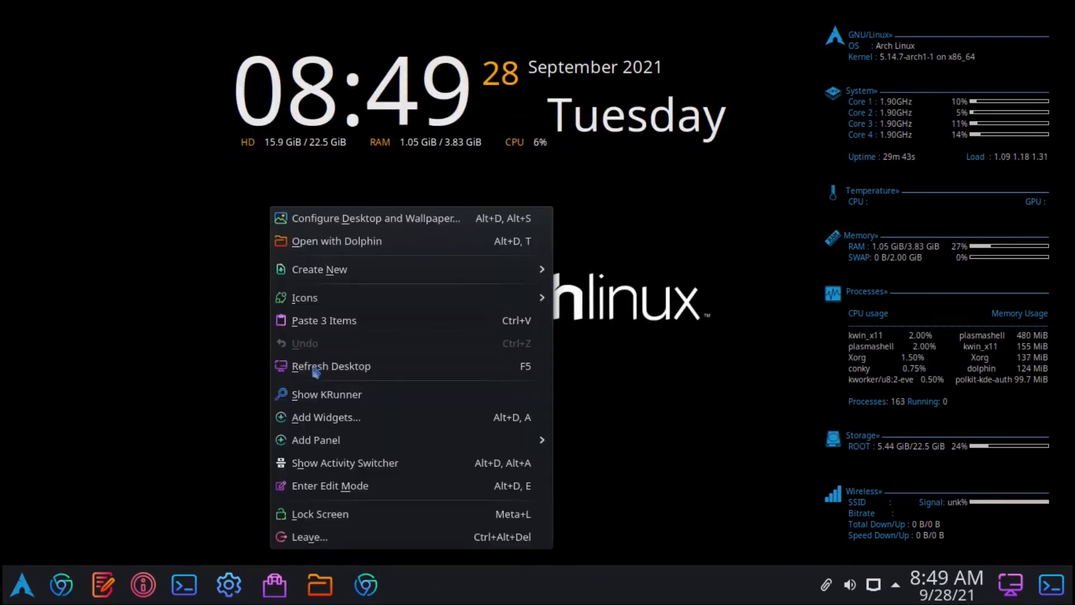
{"action": "left_click", "coordinate": [336, 362]}
{"action": "left_click", "coordinate": [1057, 591]}
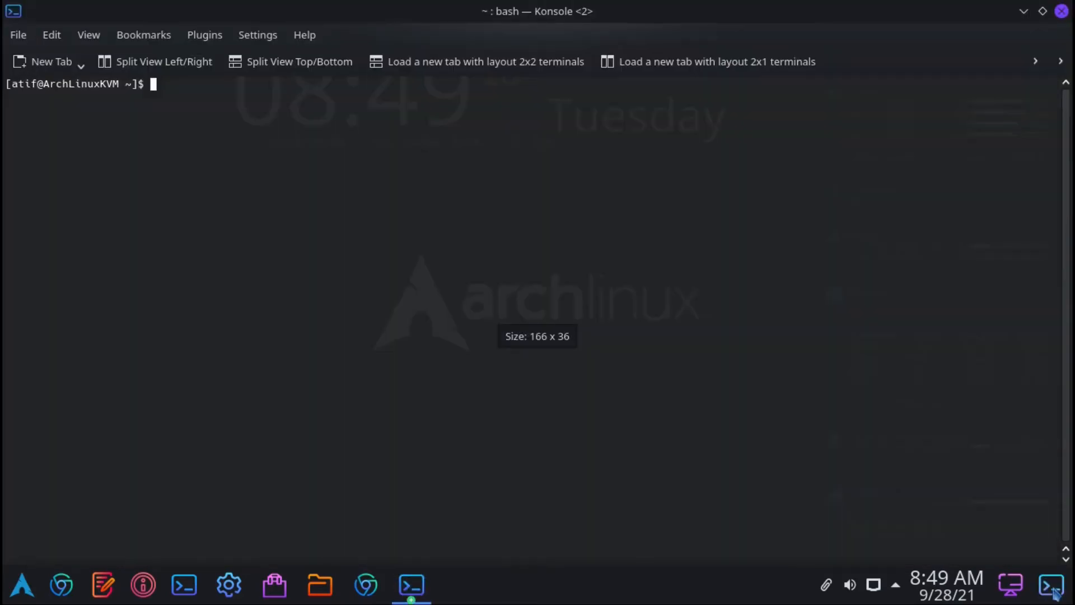
{"action": "left_click", "coordinate": [1062, 14]}
{"action": "left_click", "coordinate": [1007, 589]}
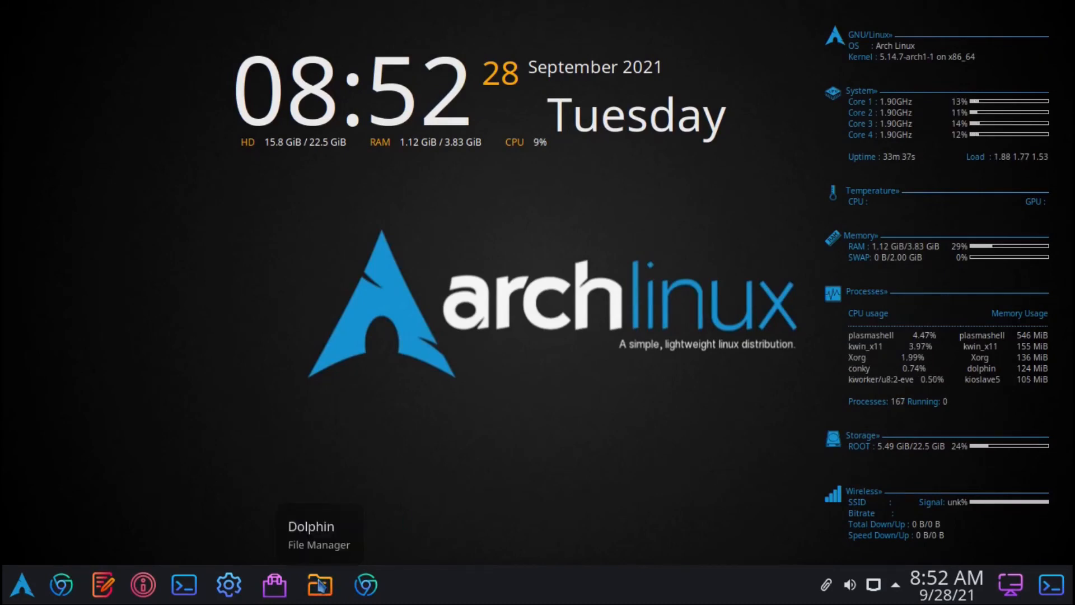
Reopen Conky Manager, open the Gotham widget's edit settings and move the windows below the desktop clock
{"action": "left_click", "coordinate": [320, 585]}
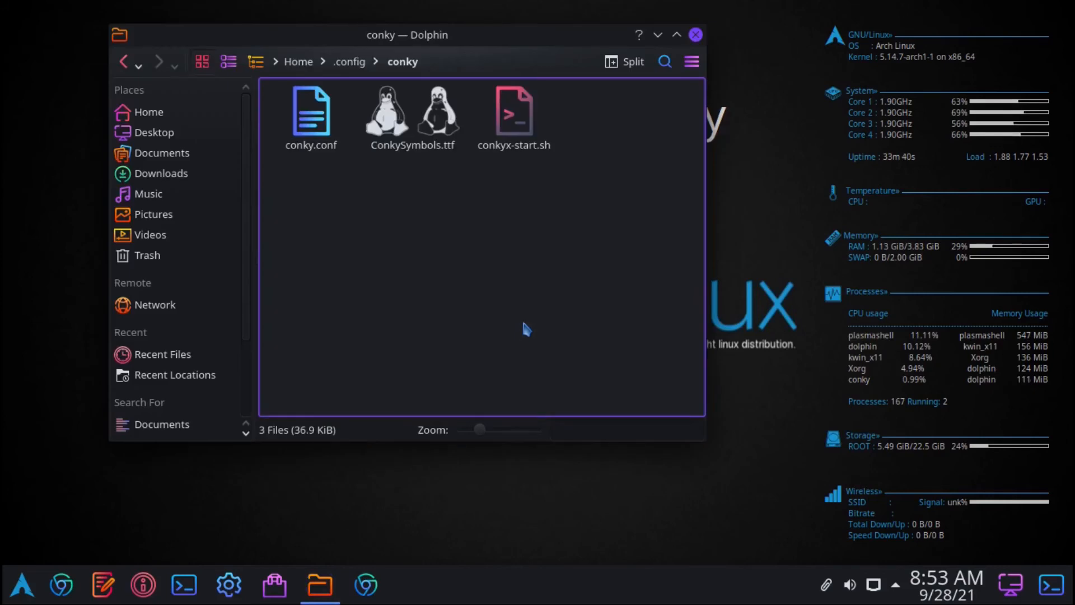
{"action": "left_click", "coordinate": [696, 37]}
{"action": "left_click", "coordinate": [25, 582]}
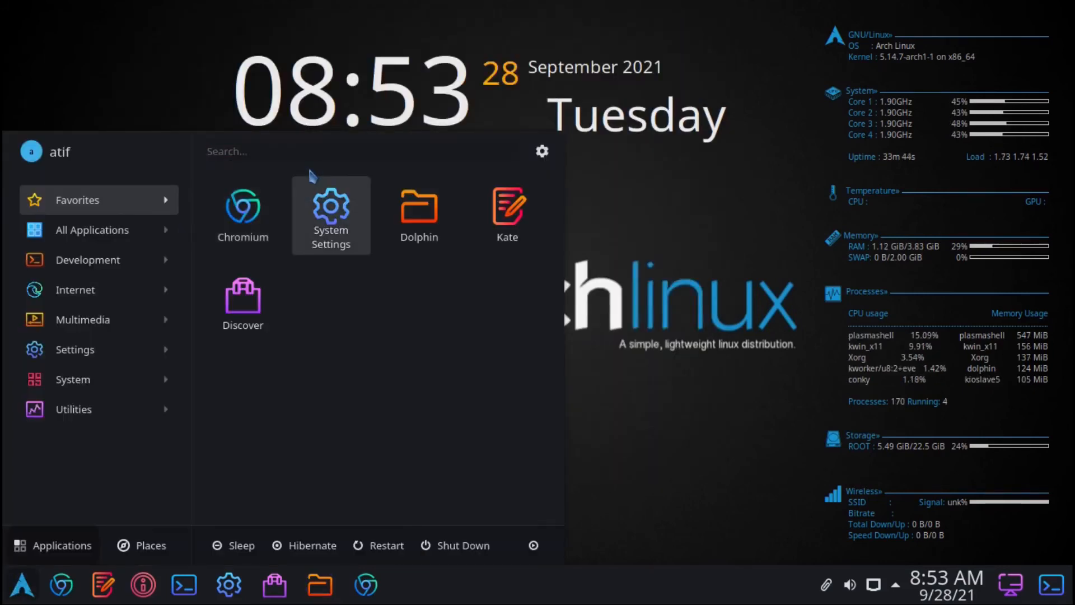
{"action": "type", "text": "conky"}
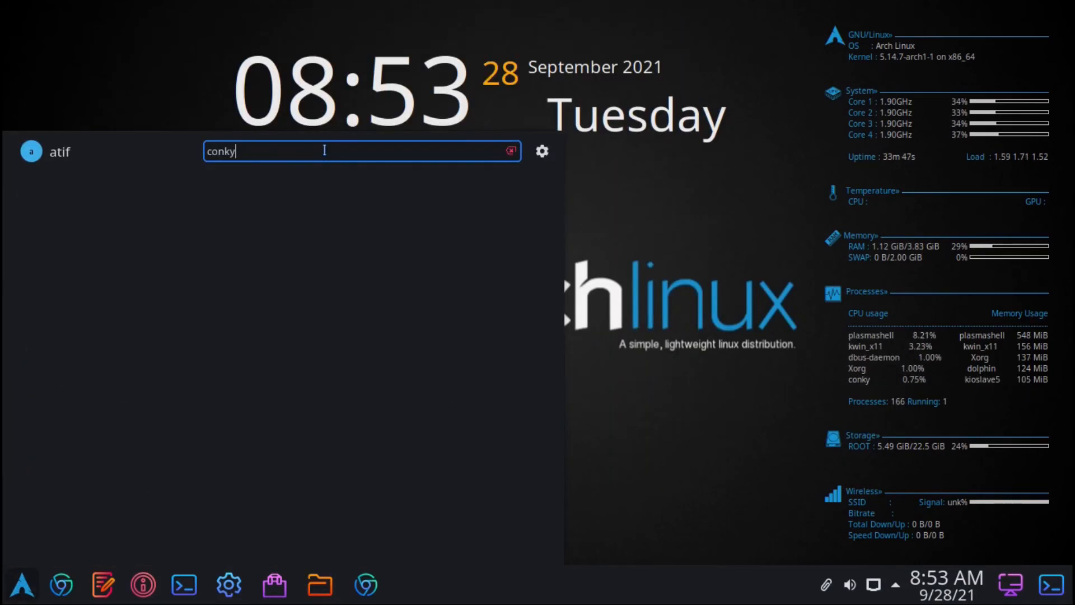
{"action": "left_click", "coordinate": [322, 196]}
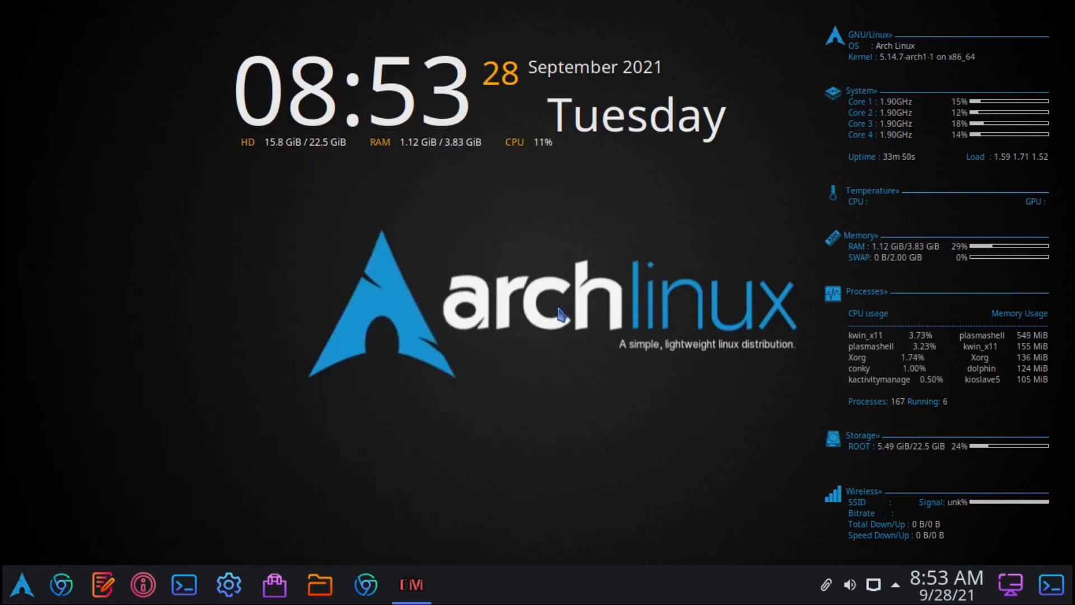
{"action": "left_click", "coordinate": [446, 234]}
{"action": "left_click", "coordinate": [500, 131]}
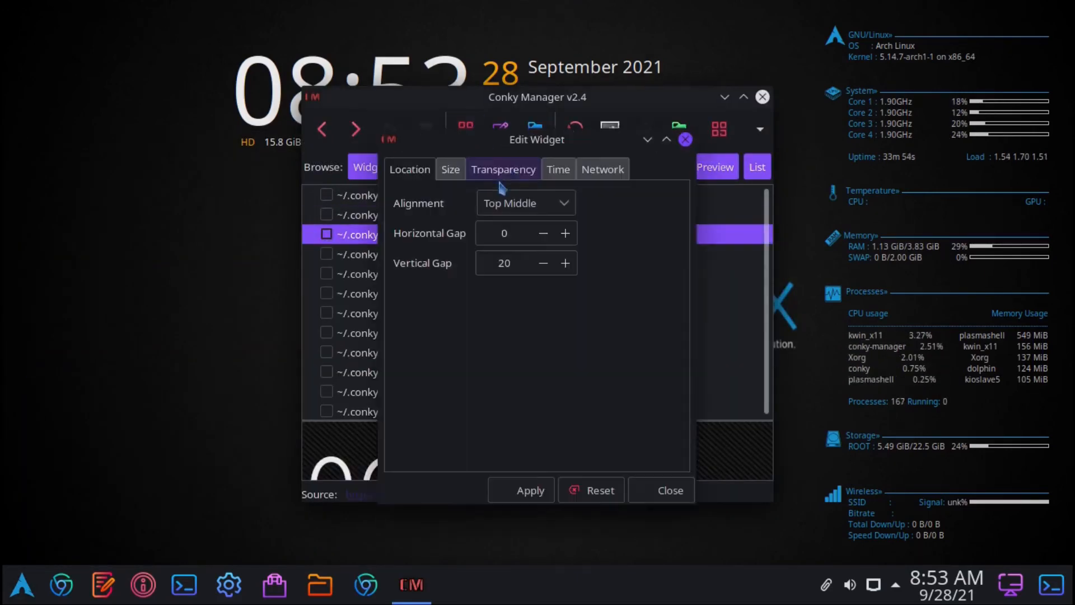
{"action": "left_click_drag", "start_coordinate": [622, 95], "coordinate": [593, 189]}
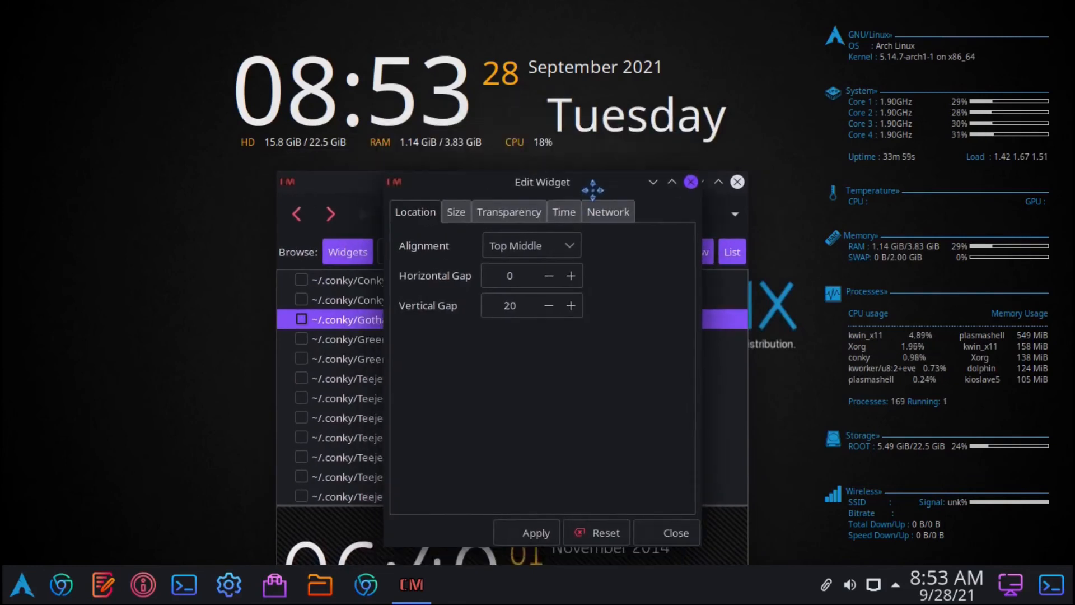
Review the Gotham widget's location, size and transparency settings, then set its horizontal gap to -50 and apply it
{"action": "left_click", "coordinate": [503, 216]}
{"action": "left_click", "coordinate": [456, 211]}
{"action": "left_click", "coordinate": [415, 212]}
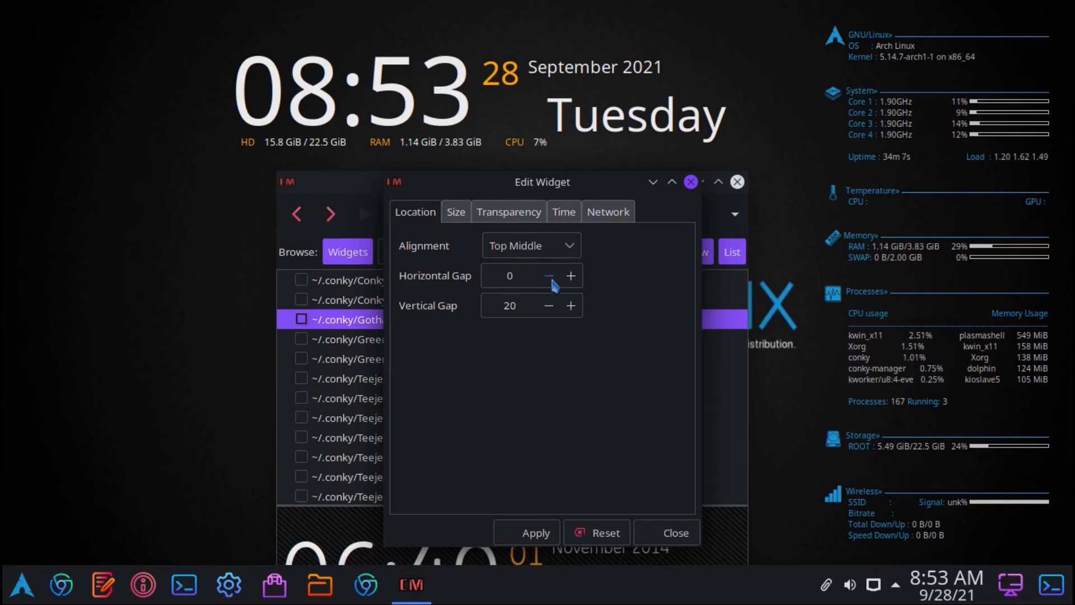
{"action": "left_click", "coordinate": [508, 212]}
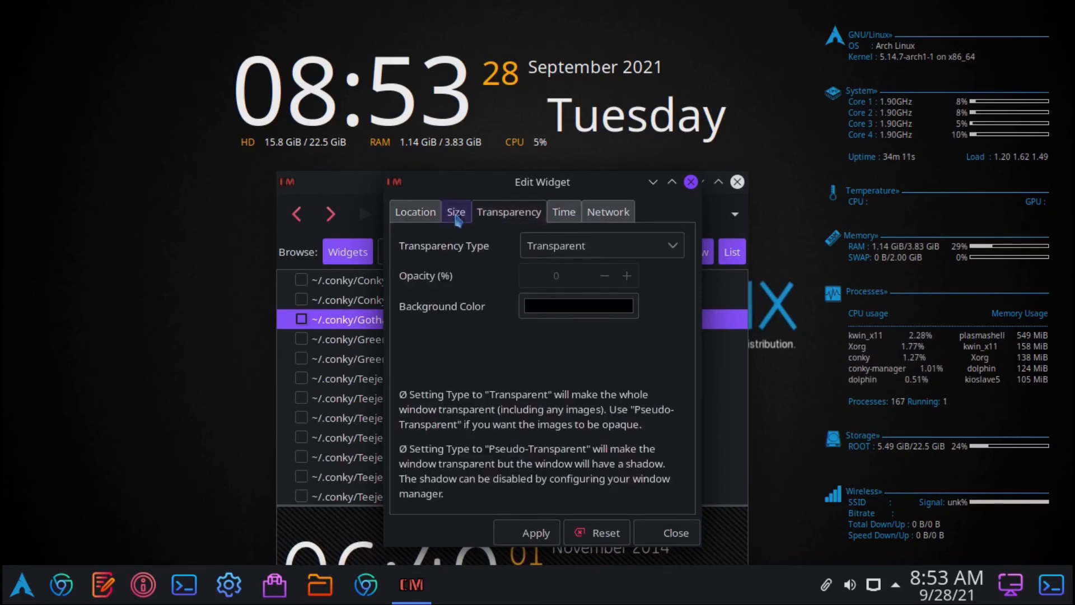
{"action": "left_click", "coordinate": [457, 216]}
{"action": "left_click", "coordinate": [427, 217]}
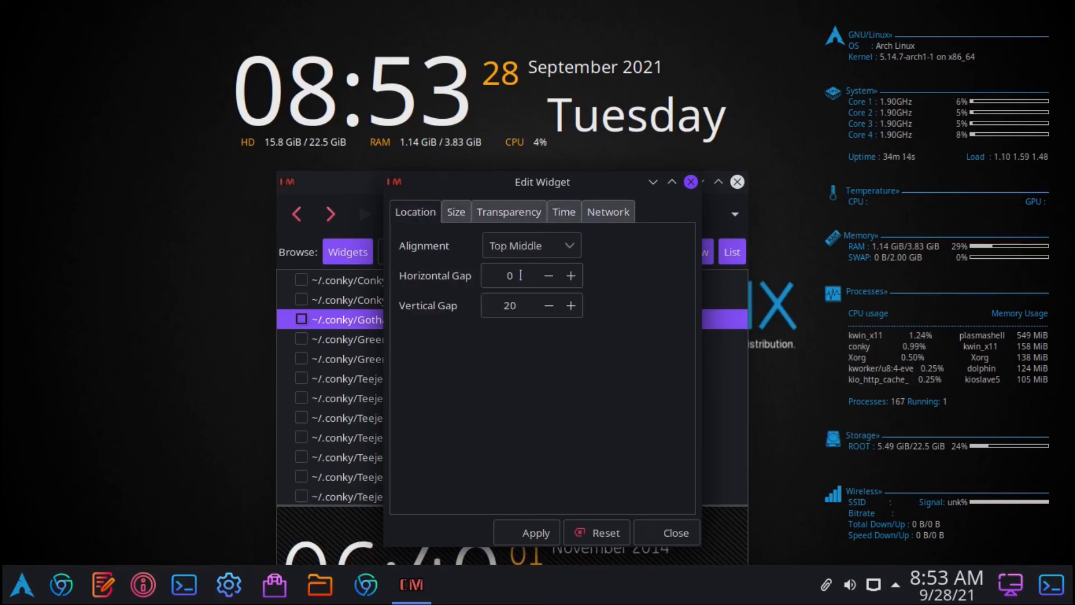
{"action": "left_click", "coordinate": [549, 277]}
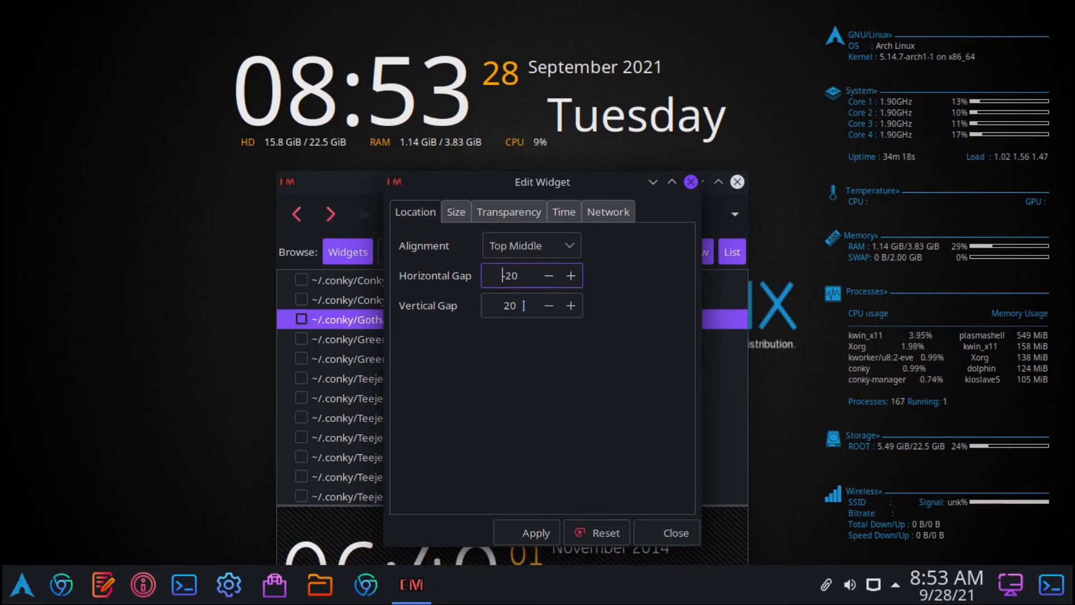
{"action": "left_click", "coordinate": [550, 276]}
{"action": "left_click", "coordinate": [529, 532]}
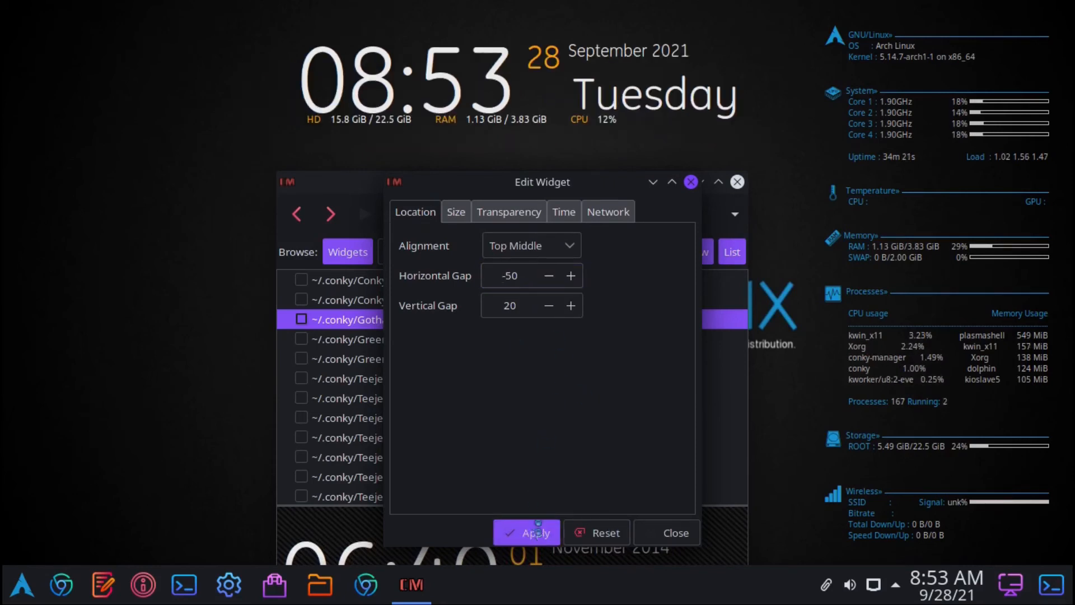
Set the Gotham widget's horizontal gap to -100, apply it and close the widget's edit settings
{"action": "left_click_drag", "start_coordinate": [552, 193], "coordinate": [509, 184]}
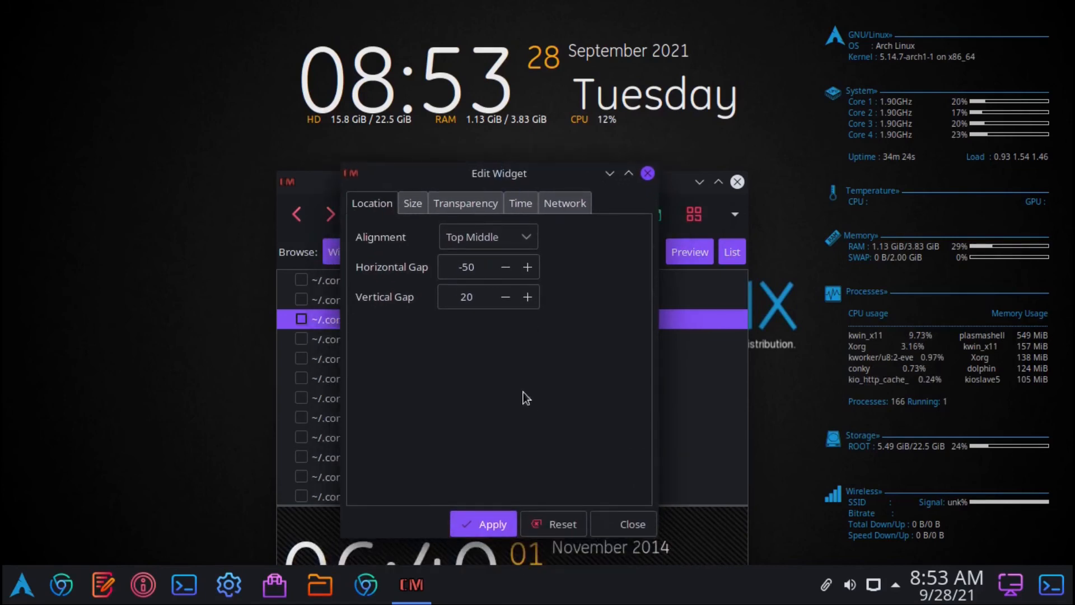
{"action": "left_click", "coordinate": [506, 267]}
{"action": "left_click", "coordinate": [505, 266]}
{"action": "left_click", "coordinate": [505, 267]}
{"action": "left_click", "coordinate": [505, 267]}
{"action": "left_click", "coordinate": [505, 267]}
{"action": "left_click", "coordinate": [483, 524]}
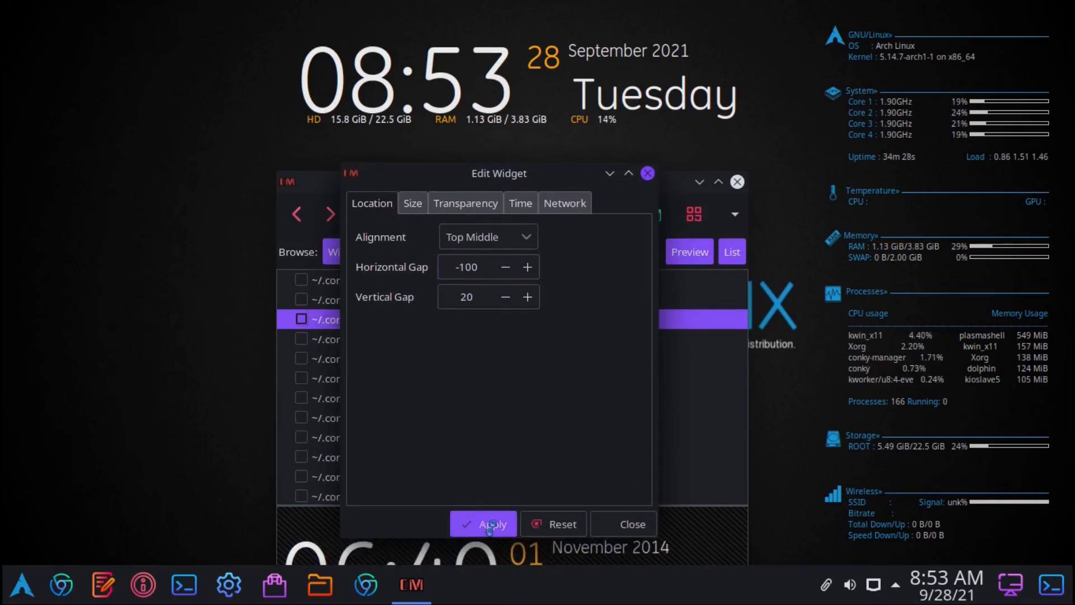
{"action": "left_click", "coordinate": [633, 524]}
Reopen the Gotham widget's edit settings, set the horizontal gap to -120, apply it and close Conky Manager
{"action": "left_click_drag", "start_coordinate": [606, 183], "coordinate": [608, 139]}
{"action": "left_click", "coordinate": [443, 171]}
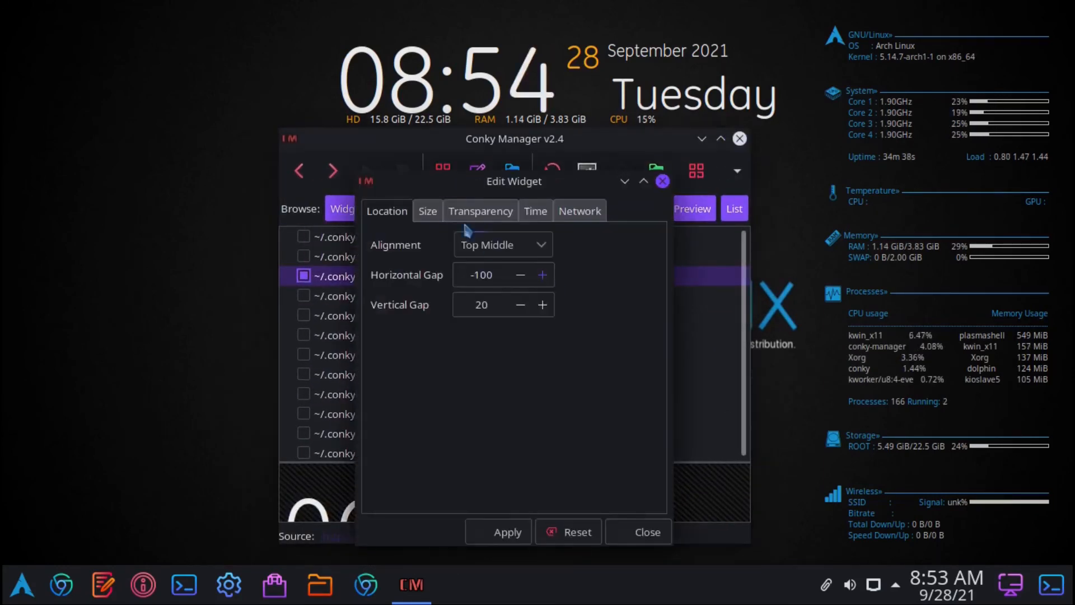
{"action": "left_click", "coordinate": [520, 276]}
{"action": "left_click", "coordinate": [520, 277]}
{"action": "left_click", "coordinate": [499, 531]}
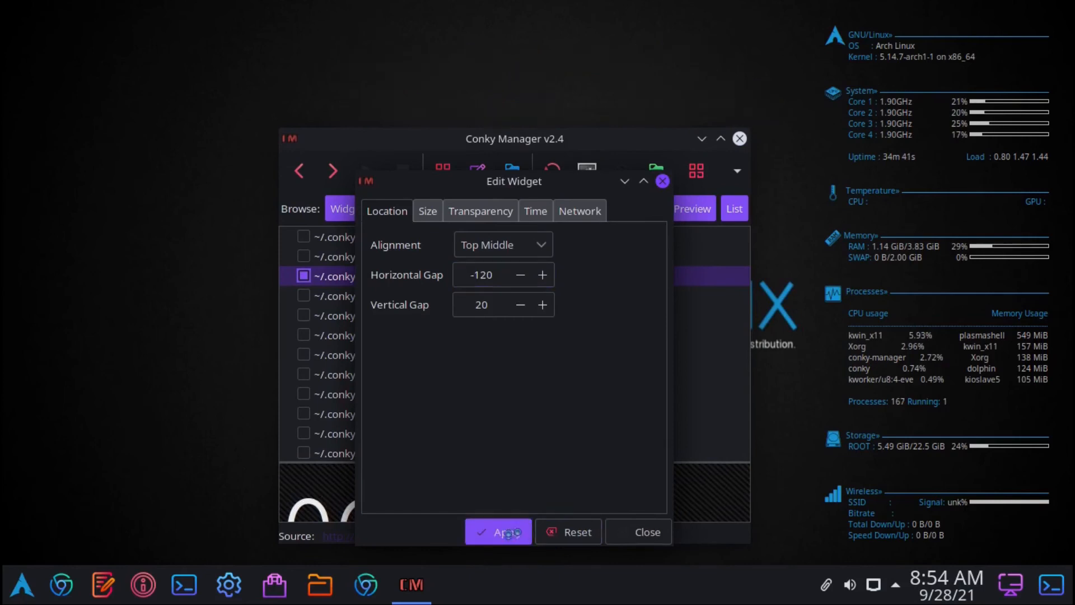
{"action": "left_click", "coordinate": [640, 532]}
{"action": "left_click", "coordinate": [740, 138]}
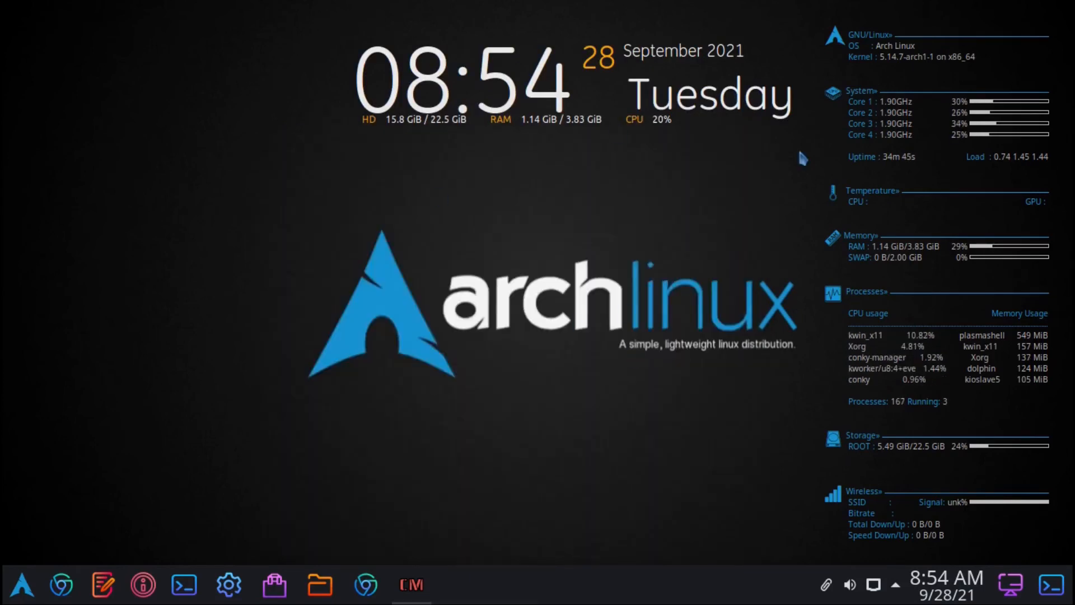
Reopen Conky Manager, enable the ~/.conky/TeejeeTech/Process Panel widget and move the window off the new desktop panel
{"action": "right_click", "coordinate": [96, 130]}
{"action": "left_click", "coordinate": [150, 289]}
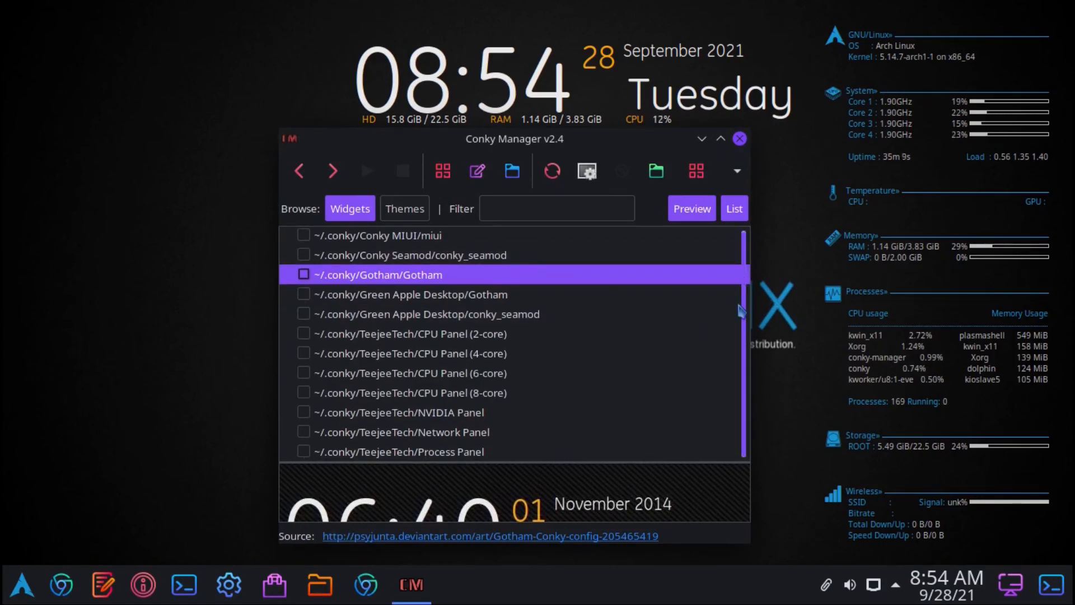
{"action": "left_click", "coordinate": [292, 451]}
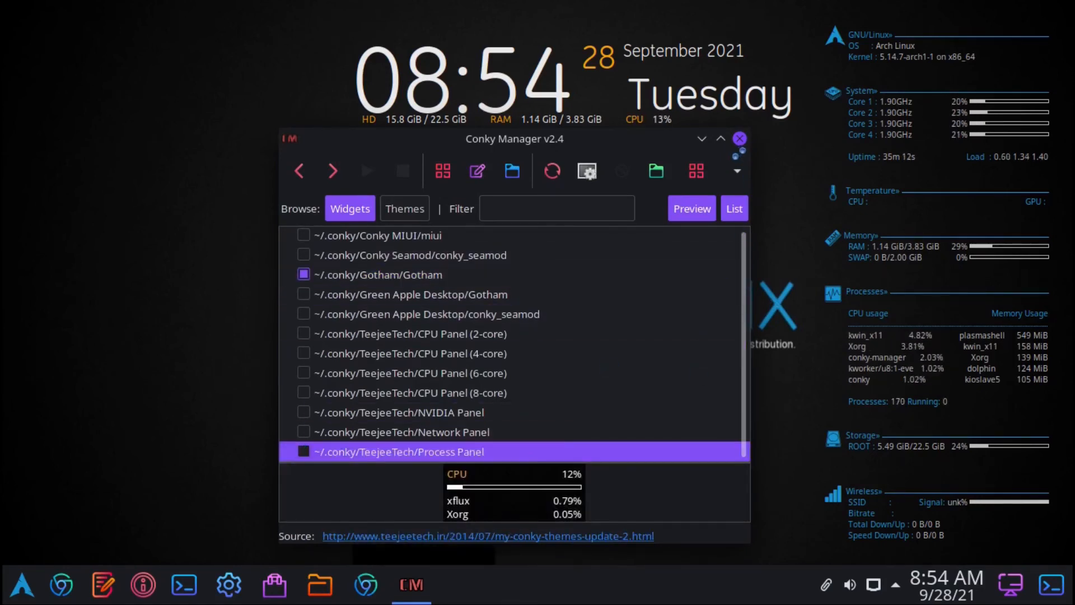
{"action": "left_click_drag", "start_coordinate": [623, 158], "coordinate": [623, 70]}
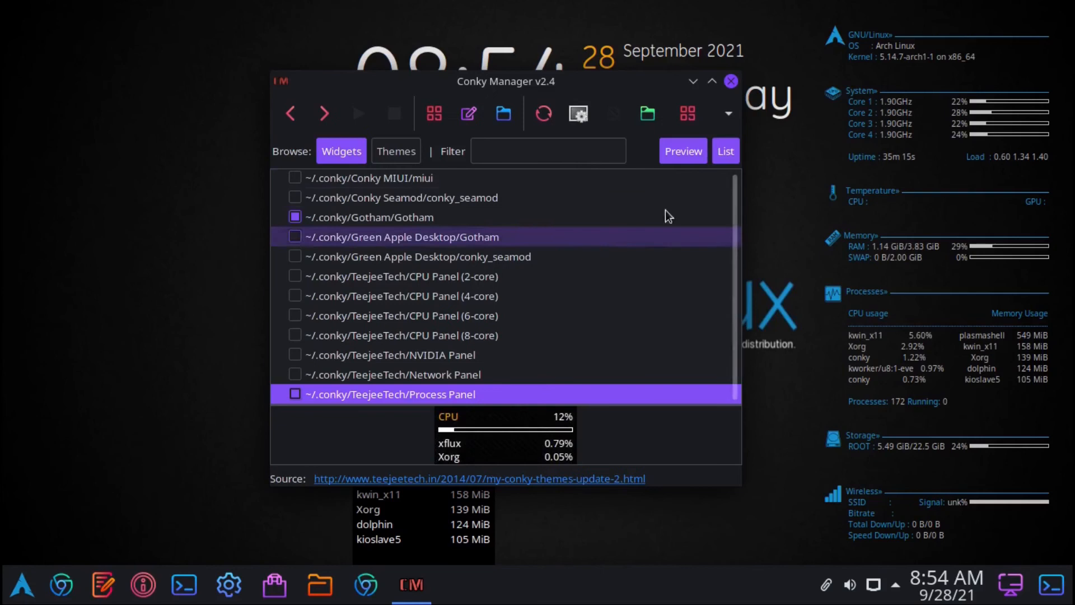
{"action": "left_click_drag", "start_coordinate": [553, 50], "coordinate": [793, 51]}
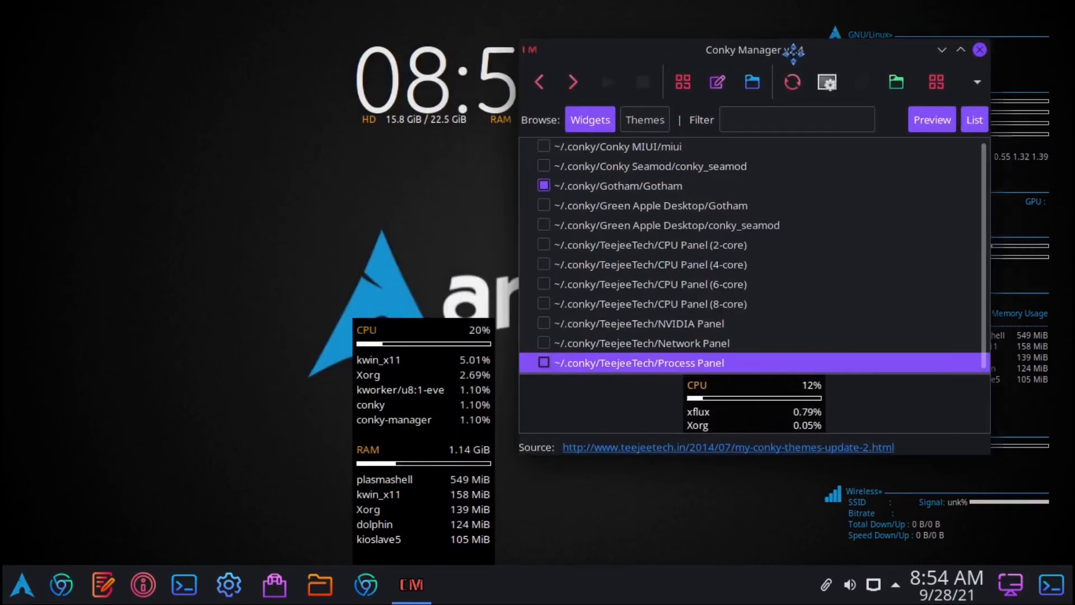
Open the Process Panel widget's edit settings, set its alignment to Middle Left and apply it
{"action": "left_click", "coordinate": [688, 89]}
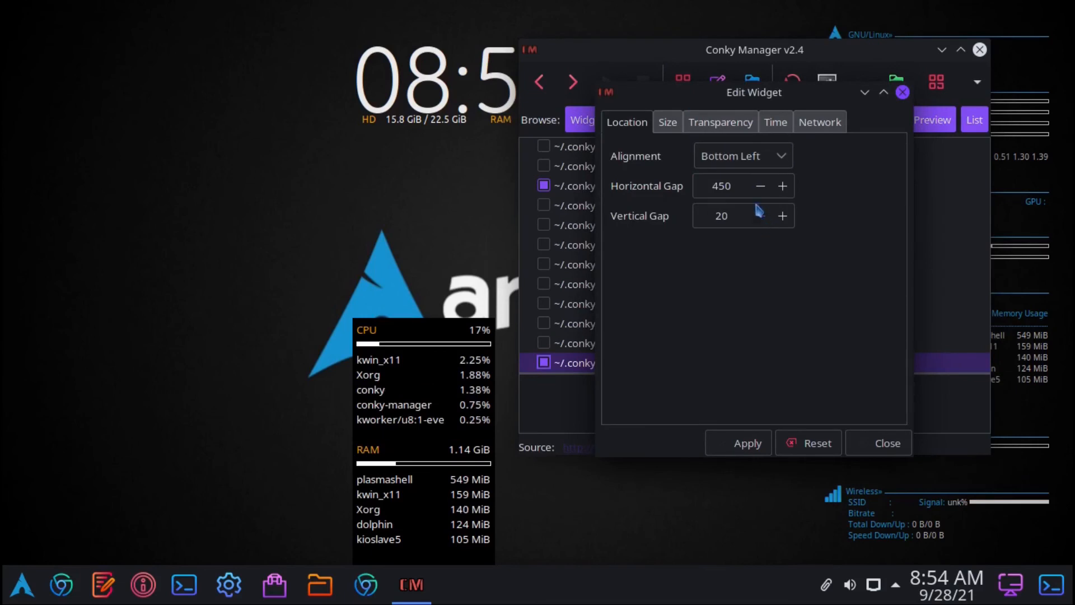
{"action": "left_click", "coordinate": [721, 123]}
{"action": "left_click", "coordinate": [667, 122]}
{"action": "left_click", "coordinate": [630, 123]}
{"action": "left_click", "coordinate": [770, 158]}
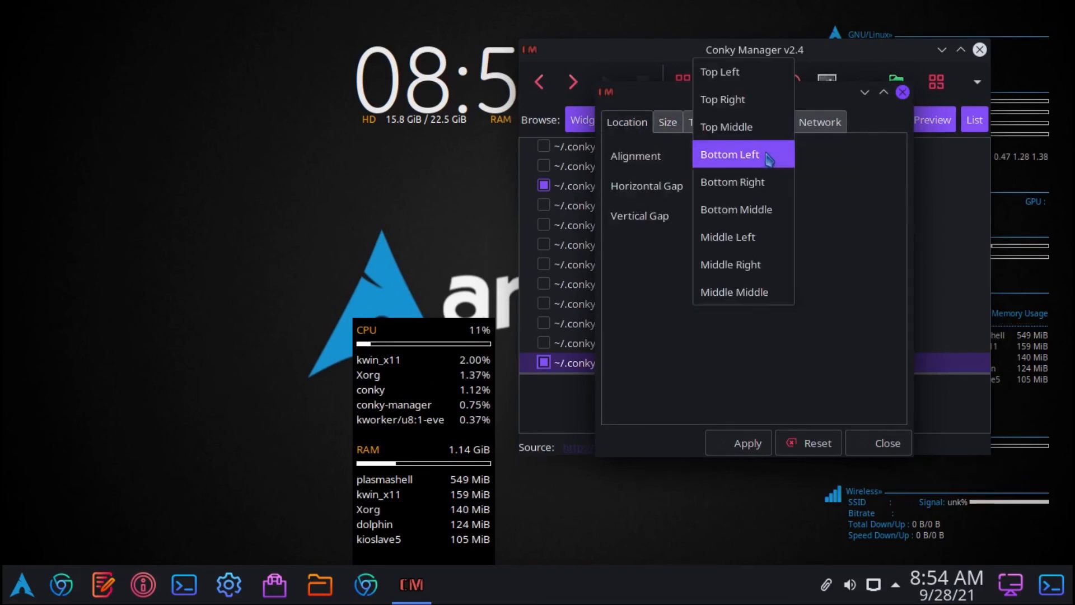
{"action": "left_click", "coordinate": [769, 243]}
{"action": "left_click", "coordinate": [716, 440]}
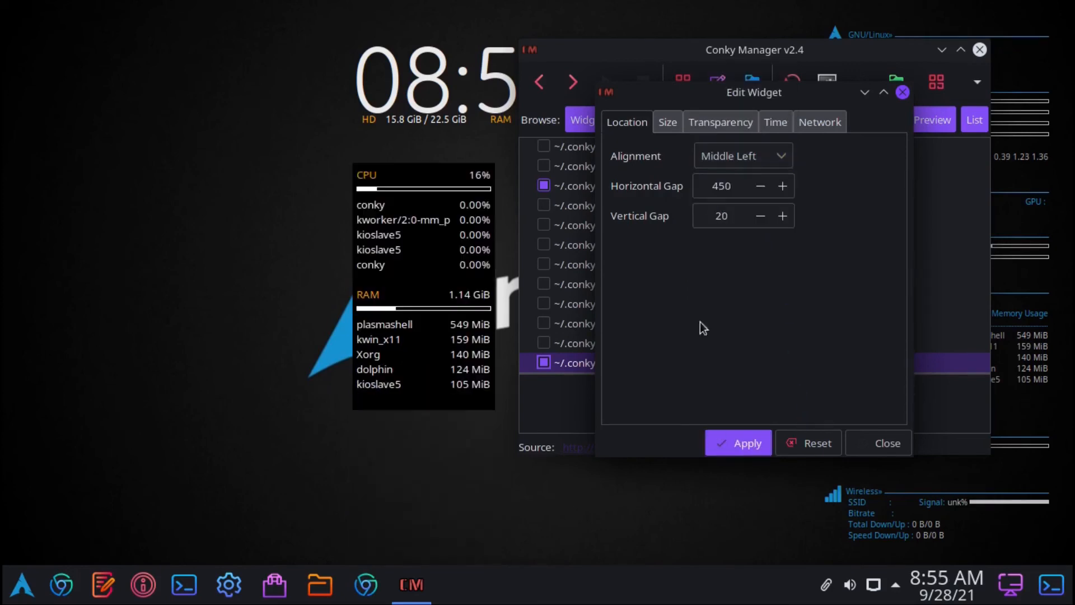
Keep the Middle Left alignment and reduce the Process Panel's horizontal gap to 30, applying it at 150 and 50 on the way
{"action": "left_click", "coordinate": [770, 163]}
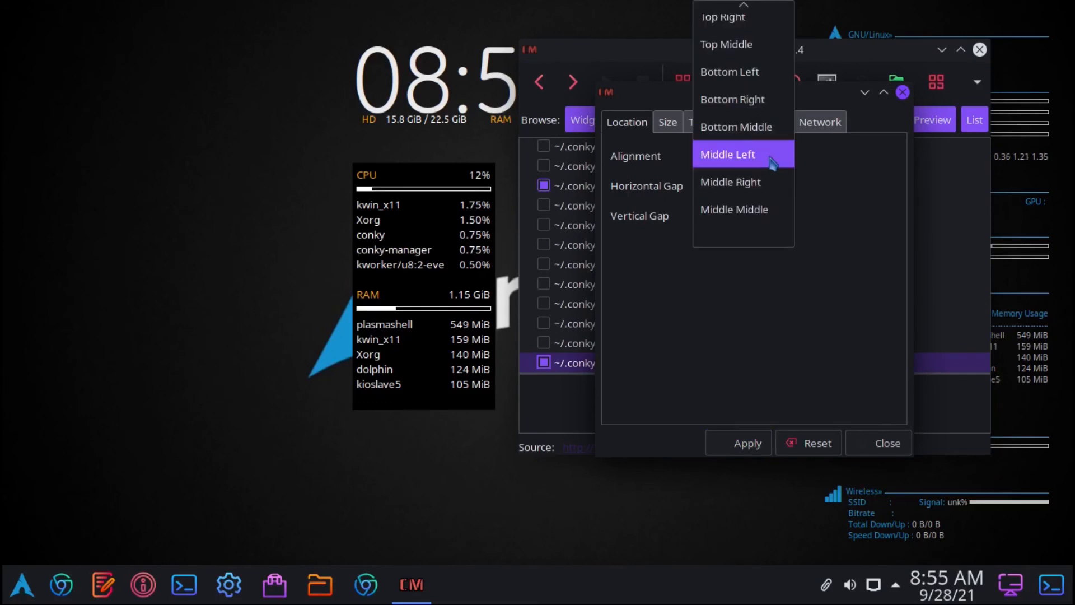
{"action": "left_click", "coordinate": [773, 162]}
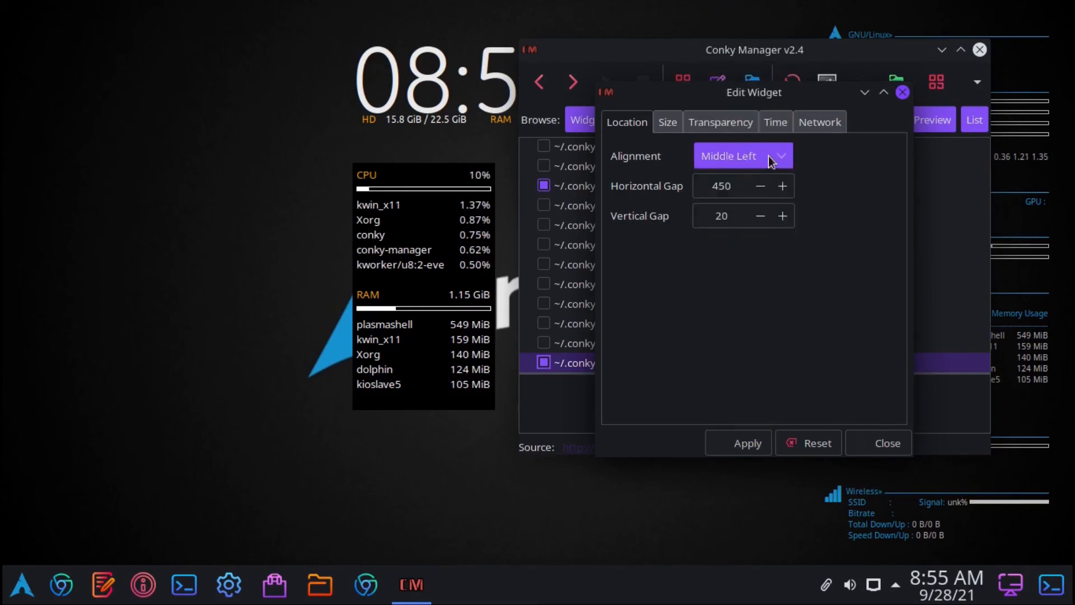
{"action": "left_click", "coordinate": [761, 188]}
{"action": "left_click_drag", "start_coordinate": [760, 189], "coordinate": [760, 189]}
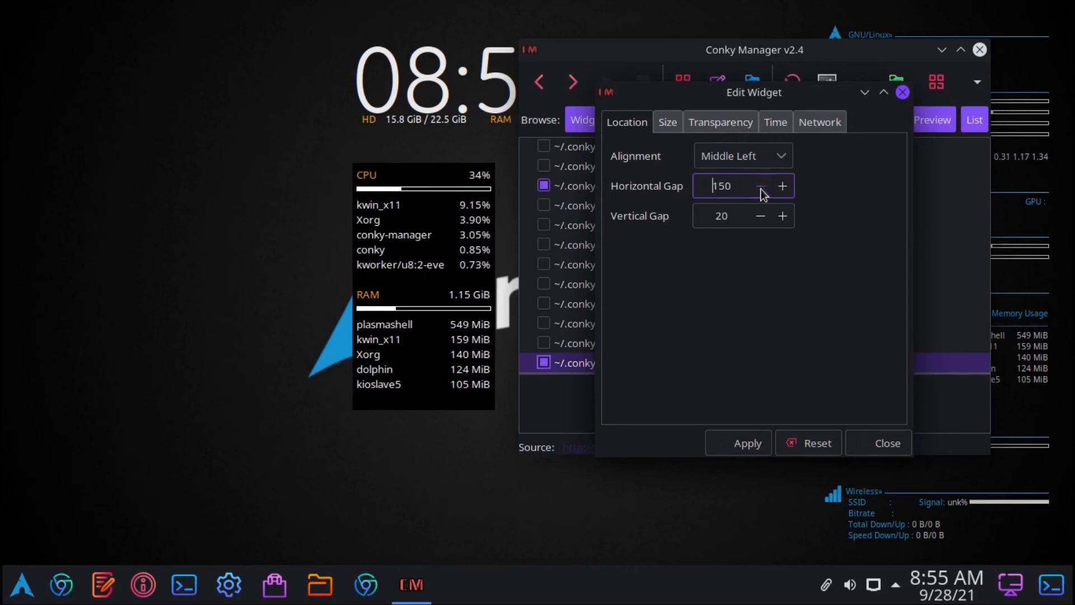
{"action": "left_click", "coordinate": [738, 443]}
{"action": "left_click", "coordinate": [760, 186]}
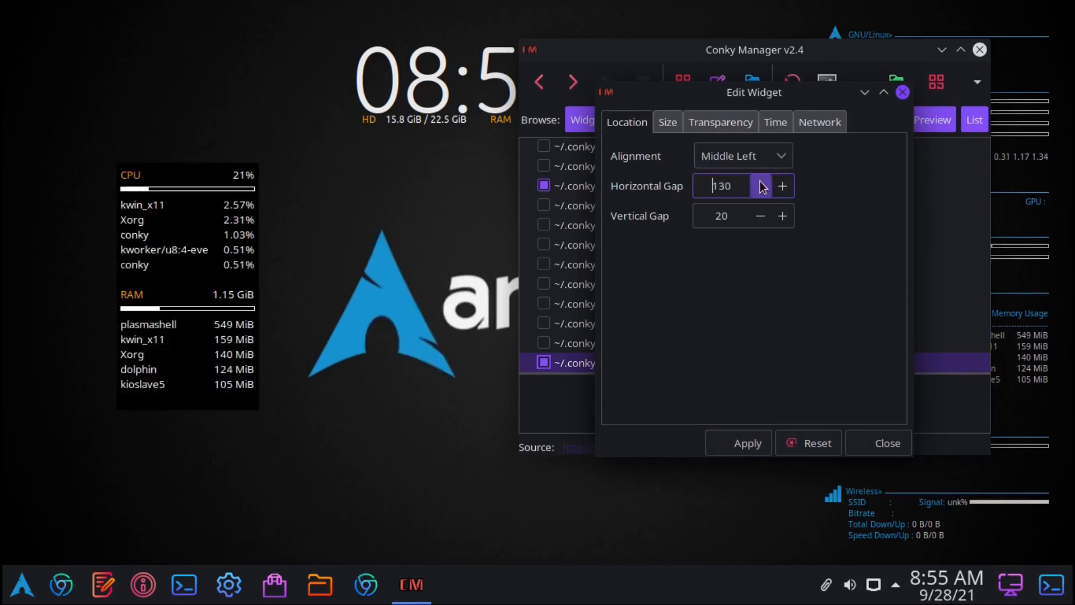
{"action": "left_click", "coordinate": [760, 186]}
{"action": "left_click", "coordinate": [761, 186]}
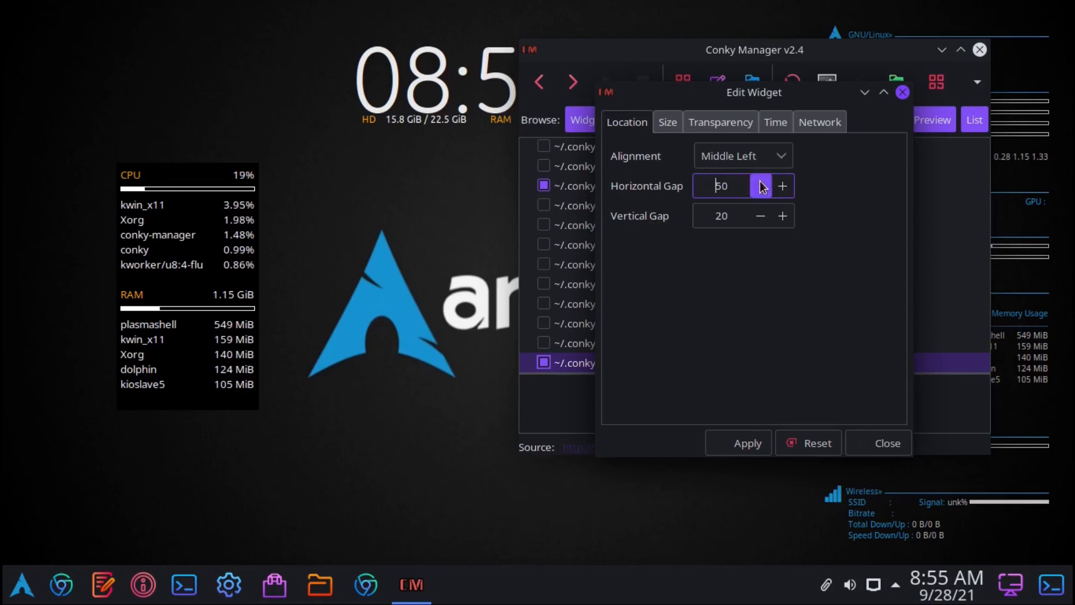
{"action": "left_click", "coordinate": [748, 443]}
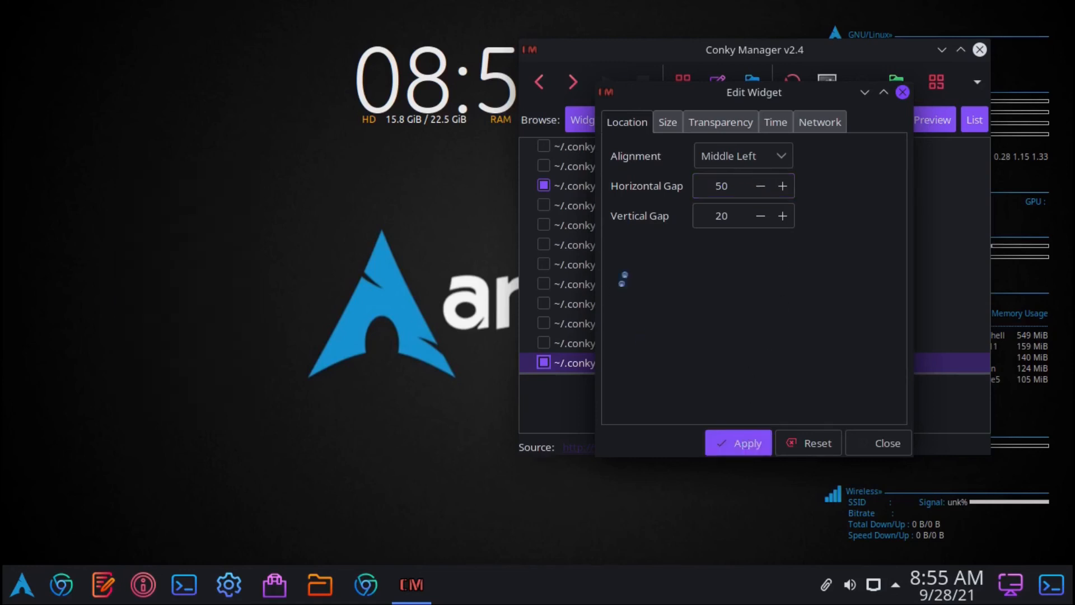
{"action": "double_click", "coordinate": [757, 188]}
{"action": "left_click", "coordinate": [752, 448]}
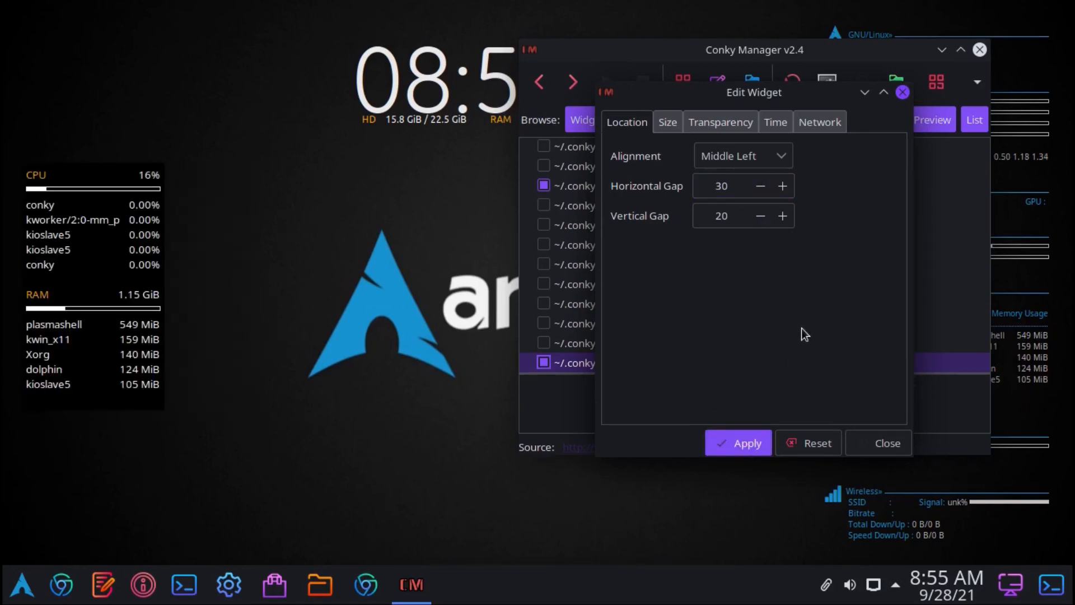
Try vertical gaps of 40 and 0 for the Process Panel, applying each one
{"action": "left_click", "coordinate": [784, 218]}
{"action": "left_click", "coordinate": [784, 218]}
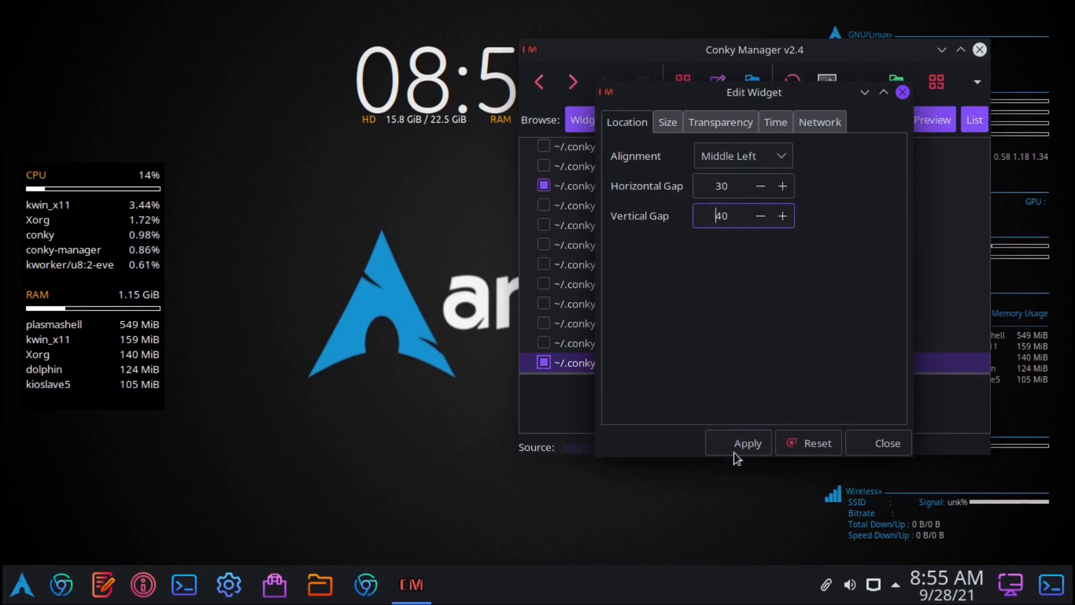
{"action": "left_click", "coordinate": [737, 446]}
{"action": "left_click", "coordinate": [760, 217]}
{"action": "left_click", "coordinate": [760, 218]}
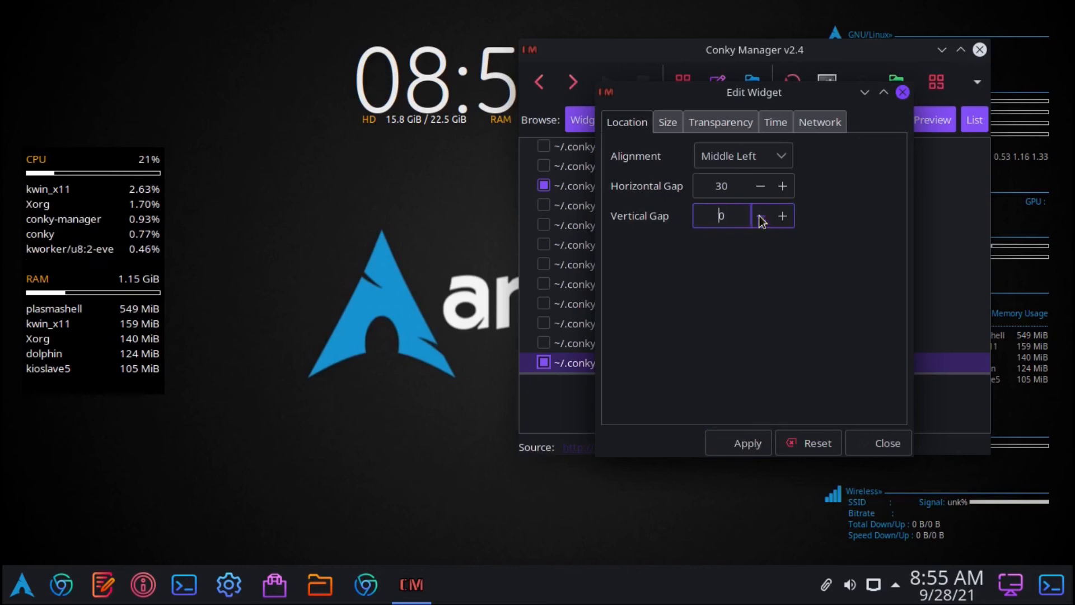
{"action": "left_click", "coordinate": [733, 439]}
Lower the Process Panel's vertical gap to -30 and apply it, and do the same with -50
{"action": "left_click", "coordinate": [760, 217]}
{"action": "left_click", "coordinate": [760, 217]}
{"action": "left_click", "coordinate": [761, 217]}
{"action": "left_click", "coordinate": [751, 442]}
{"action": "left_click", "coordinate": [760, 217]}
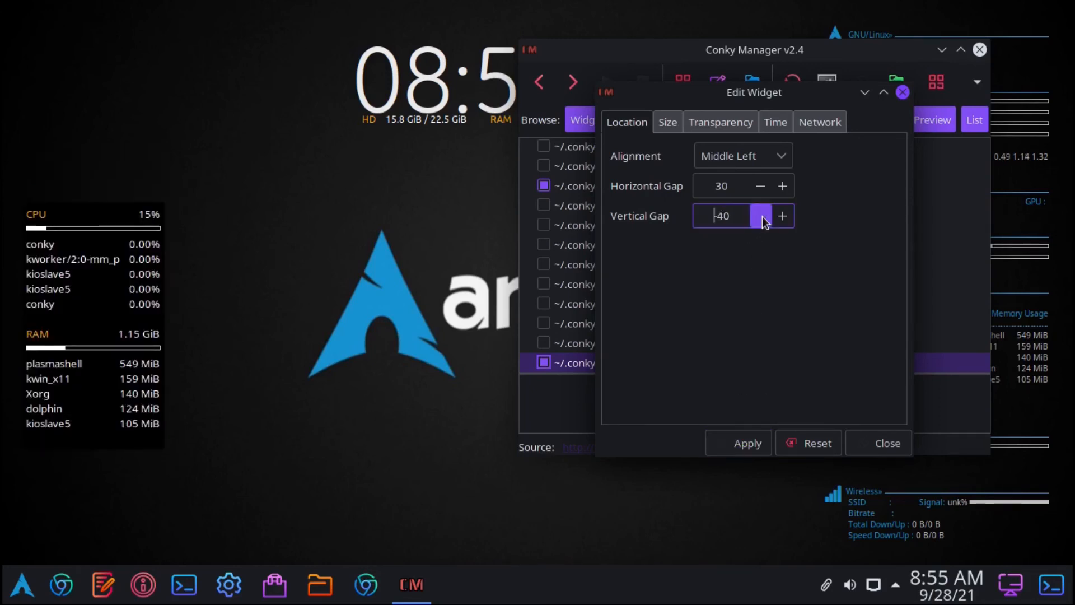
{"action": "left_click", "coordinate": [761, 218]}
{"action": "left_click", "coordinate": [752, 443]}
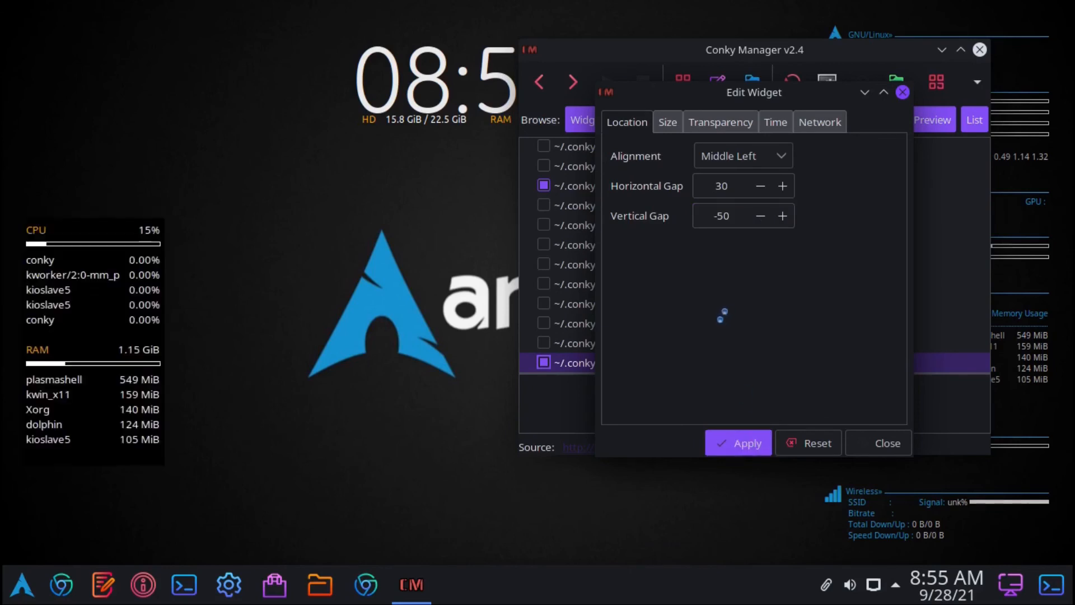
Lower the Process Panel's vertical gap to -100 and apply it
{"action": "left_click", "coordinate": [760, 217]}
{"action": "left_click", "coordinate": [760, 217]}
{"action": "left_click", "coordinate": [760, 217]}
{"action": "left_click", "coordinate": [760, 217]}
{"action": "left_click", "coordinate": [755, 442]}
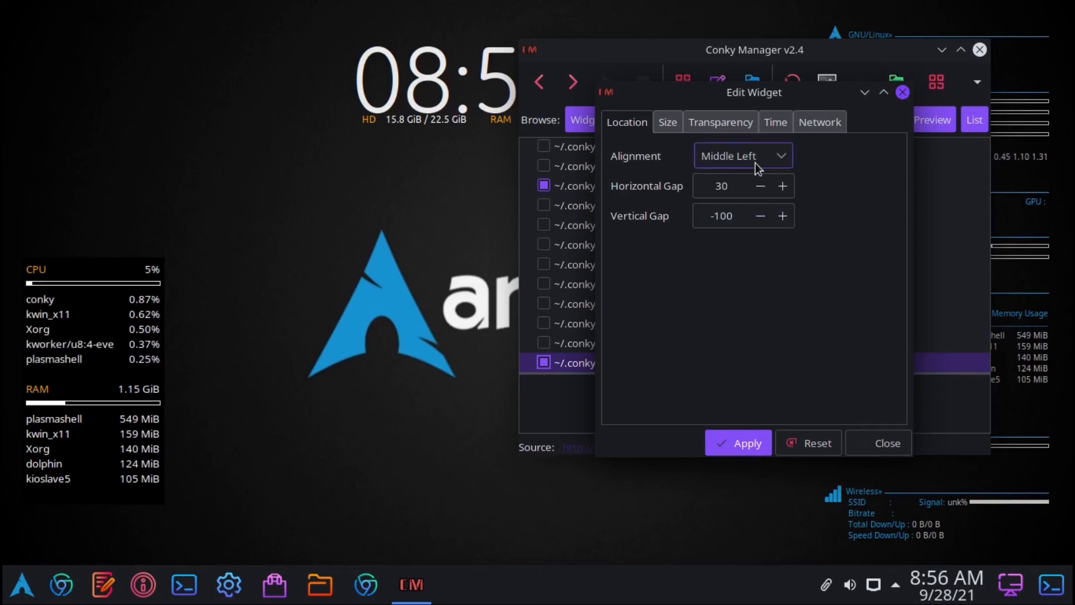
Set the Process Panel's vertical gap back to 20 and its alignment to Top Left, applying each change
{"action": "left_click_drag", "start_coordinate": [780, 216], "coordinate": [780, 216]}
{"action": "left_click", "coordinate": [780, 216]}
{"action": "left_click", "coordinate": [760, 436]}
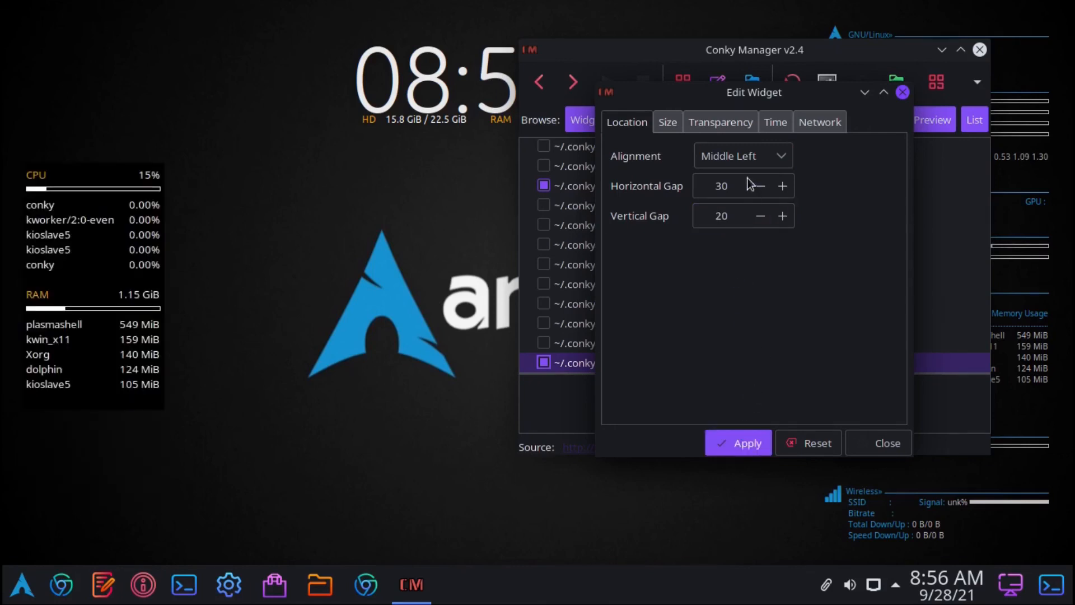
{"action": "left_click", "coordinate": [745, 156]}
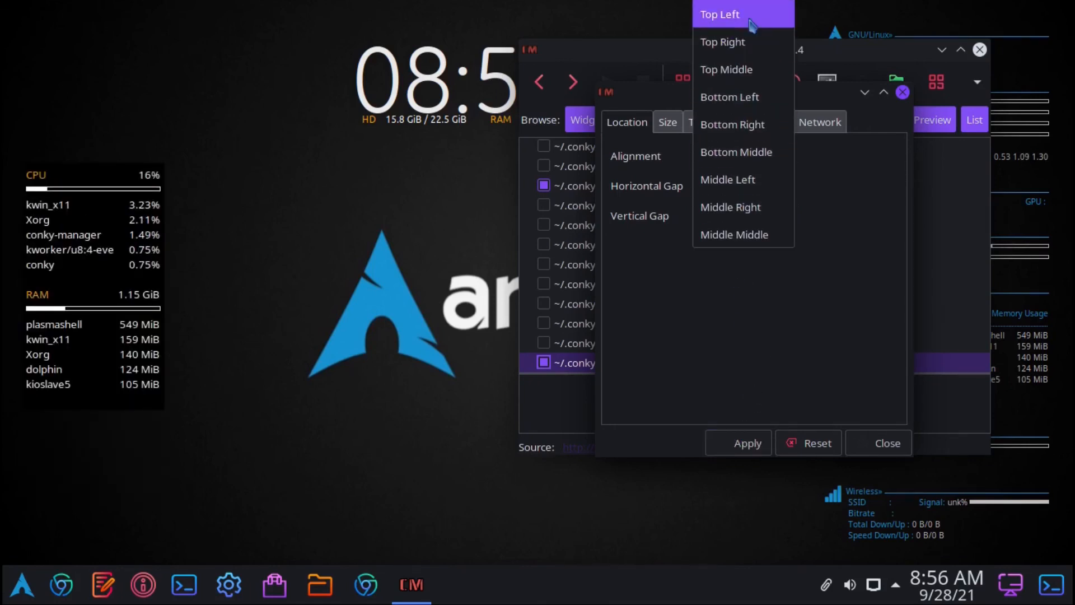
{"action": "left_click", "coordinate": [727, 15]}
{"action": "left_click", "coordinate": [736, 441]}
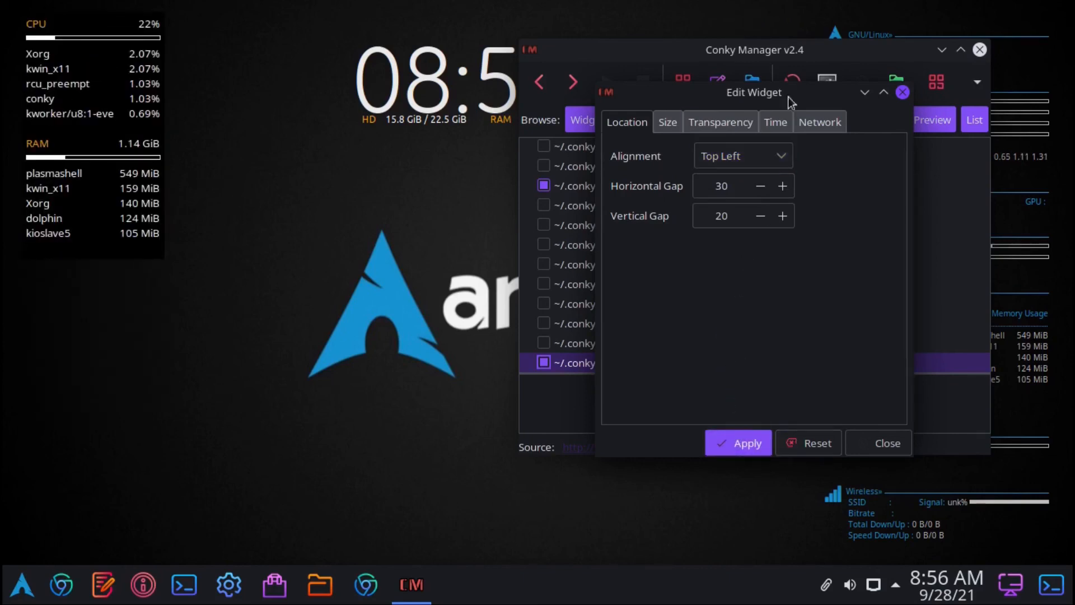
Try vertical gaps of 50 and 0 for the top-left Process Panel, applying each one
{"action": "left_click", "coordinate": [788, 220]}
{"action": "type", "text": "50"}
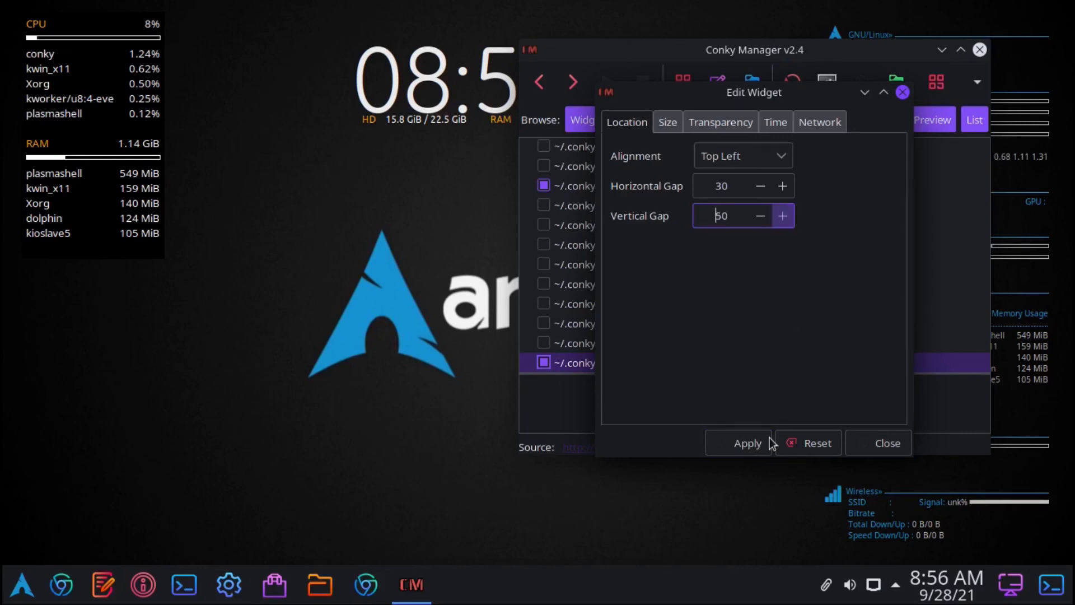
{"action": "left_click", "coordinate": [745, 441]}
{"action": "left_click", "coordinate": [767, 217]}
{"action": "left_click", "coordinate": [767, 217]}
{"action": "left_click", "coordinate": [766, 217]}
{"action": "left_click", "coordinate": [761, 221]}
{"action": "left_click", "coordinate": [761, 222]}
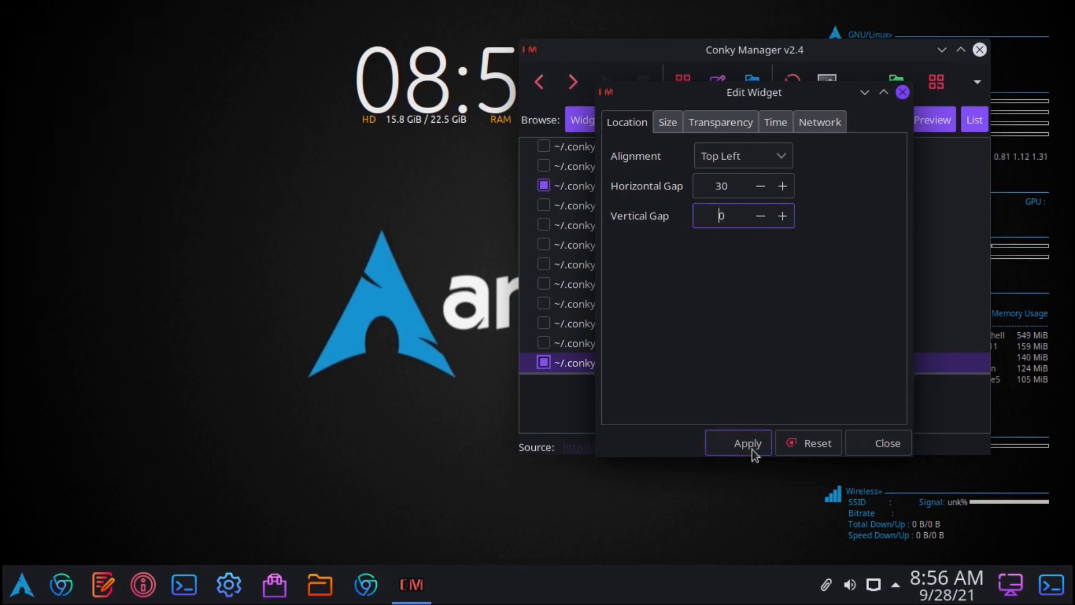
{"action": "left_click", "coordinate": [750, 448]}
Try vertical gaps of -30 and -80 for the top-left Process Panel, applying each one
{"action": "left_click", "coordinate": [760, 218]}
{"action": "left_click", "coordinate": [761, 218]}
{"action": "left_click", "coordinate": [760, 218]}
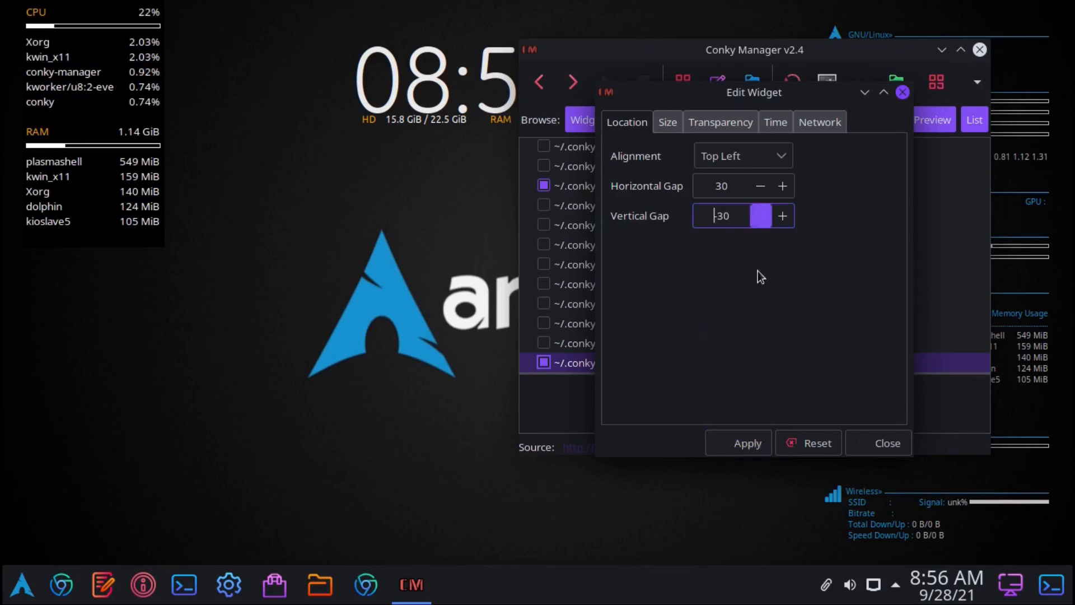
{"action": "left_click", "coordinate": [738, 442]}
{"action": "left_click", "coordinate": [761, 218]}
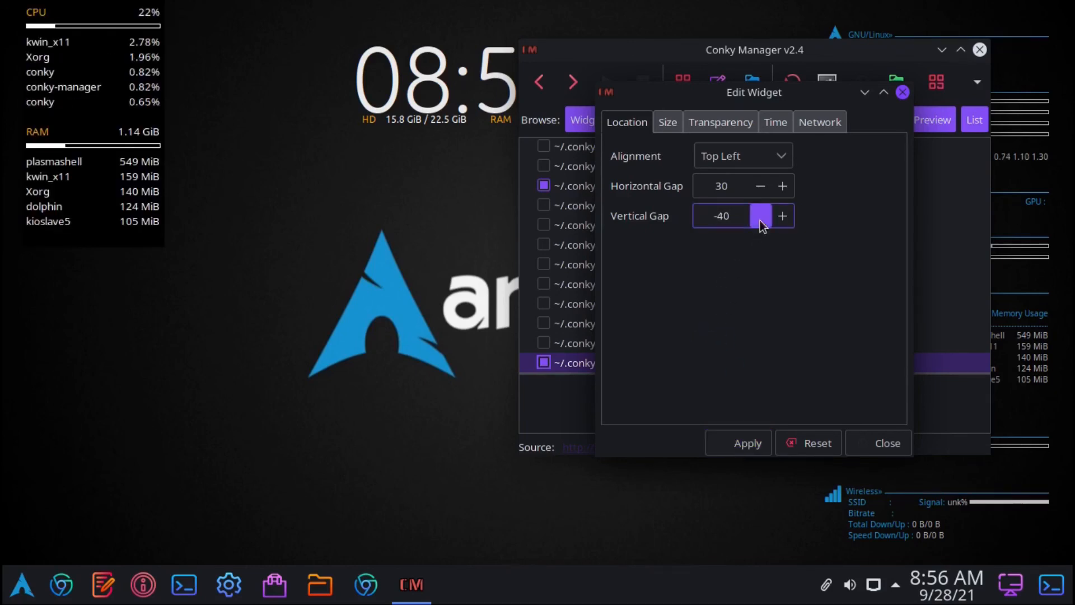
{"action": "left_click", "coordinate": [760, 218]}
{"action": "left_click", "coordinate": [760, 218]}
{"action": "left_click", "coordinate": [760, 218]}
{"action": "left_click", "coordinate": [760, 218]}
{"action": "left_click", "coordinate": [747, 444]}
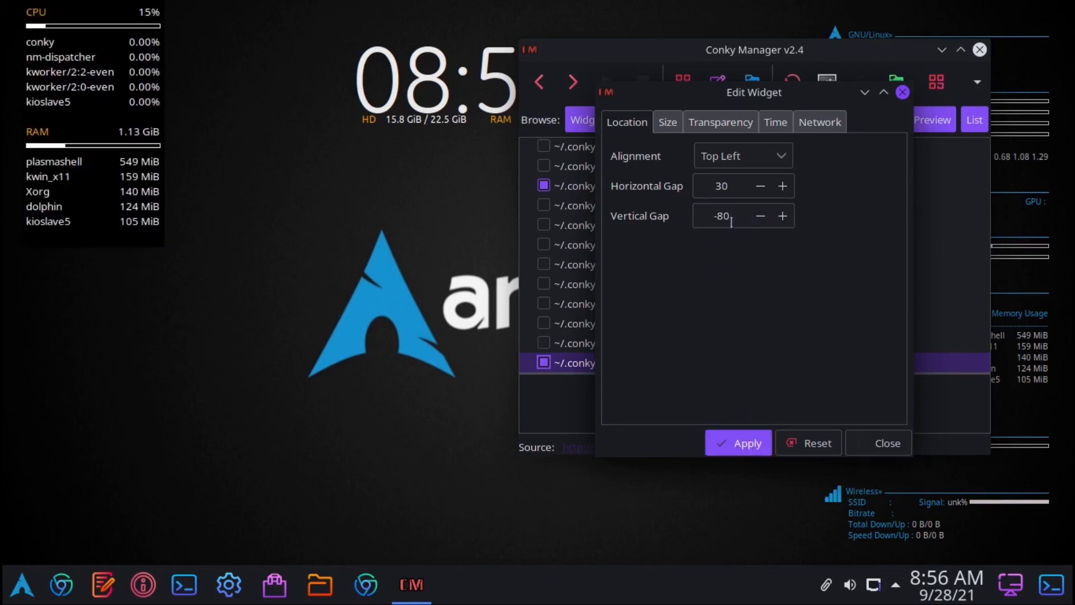
Lower the Process Panel's vertical gap to -100 and apply it
{"action": "left_click", "coordinate": [761, 218]}
{"action": "left_click", "coordinate": [761, 218]}
{"action": "left_click", "coordinate": [748, 443]}
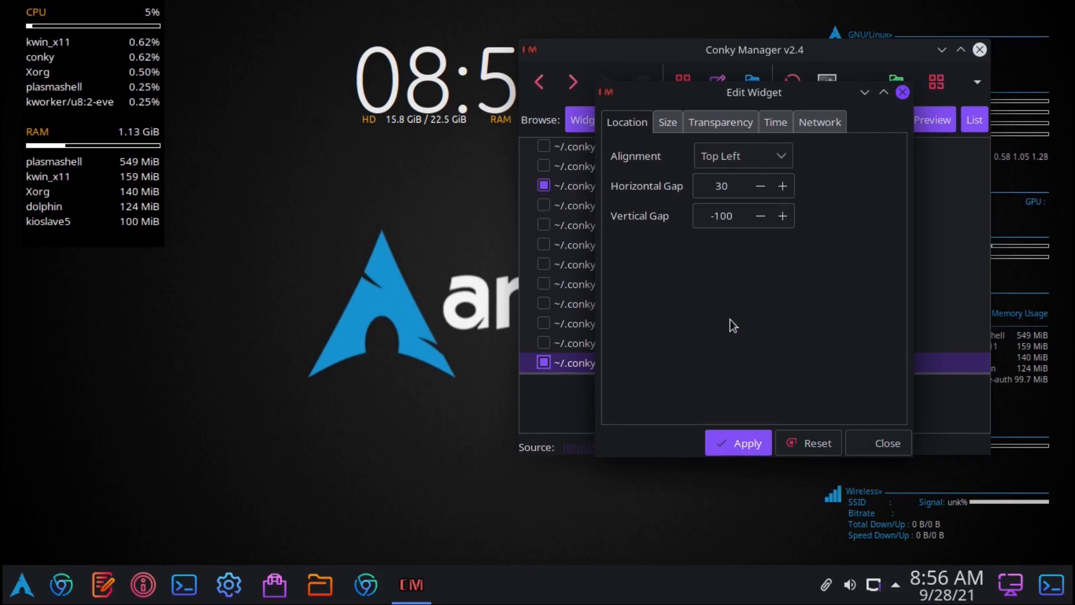
Check the Process Panel's size settings, lower its vertical gap to -200 and apply it
{"action": "left_click", "coordinate": [679, 126]}
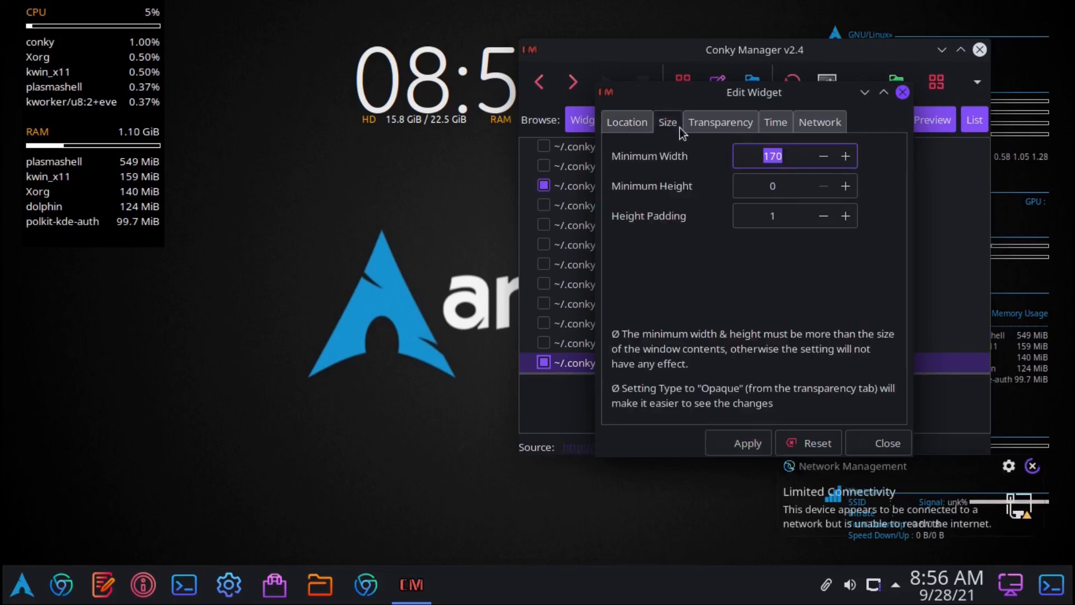
{"action": "left_click", "coordinate": [637, 123]}
{"action": "left_click", "coordinate": [782, 212]}
{"action": "left_click", "coordinate": [760, 217]}
{"action": "left_click", "coordinate": [760, 217]}
{"action": "left_click", "coordinate": [760, 217]}
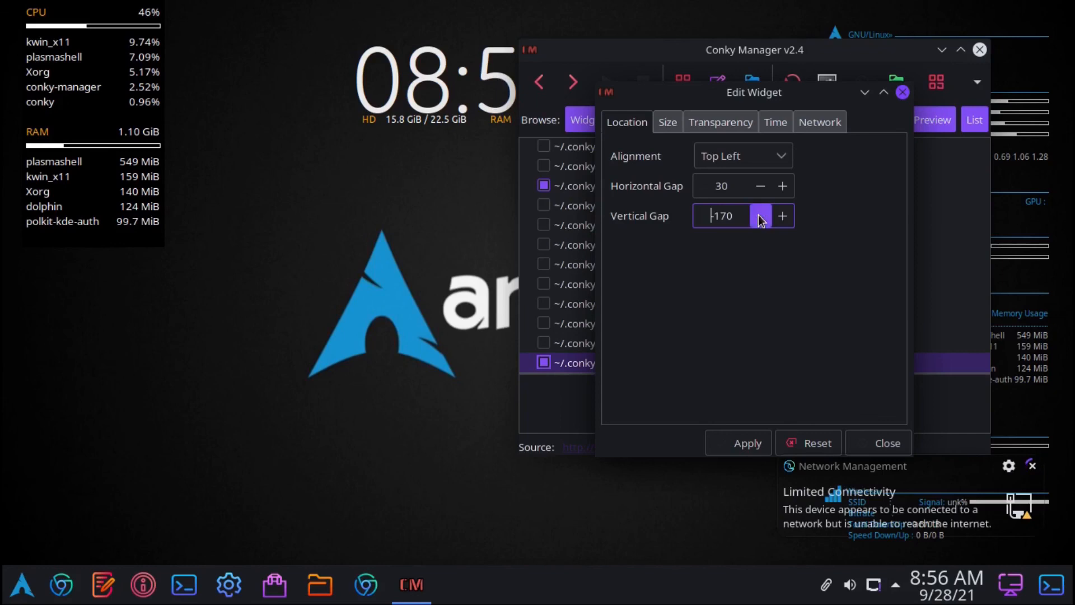
{"action": "left_click", "coordinate": [760, 217]}
{"action": "left_click", "coordinate": [760, 217]}
{"action": "left_click", "coordinate": [760, 217]}
{"action": "left_click", "coordinate": [738, 443]}
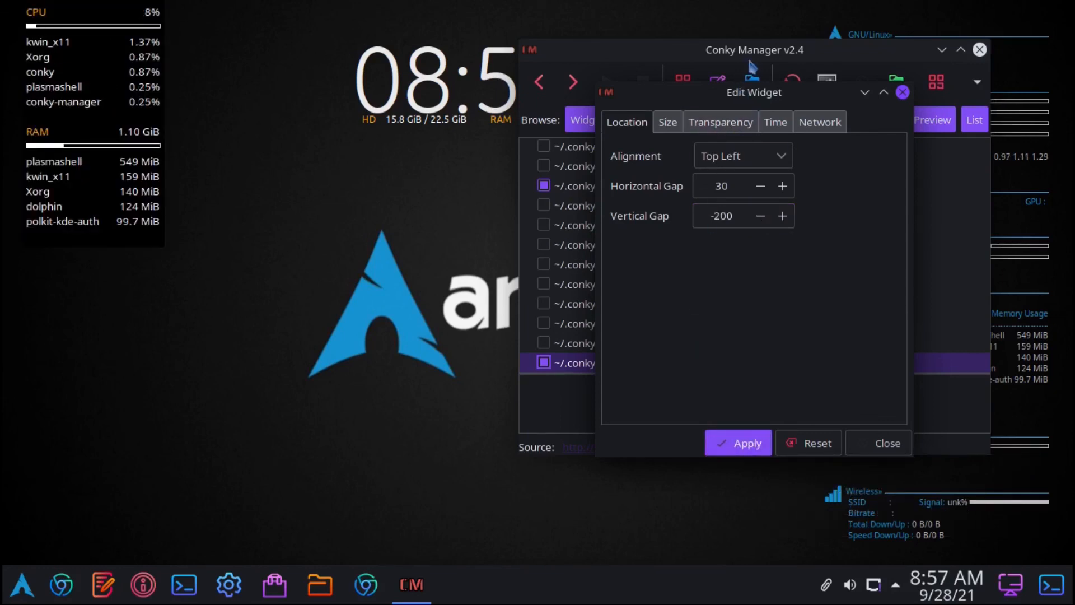
Move the Conky Manager and Edit Widget windows aside and lower the Process Panel's vertical gap to -250
{"action": "left_click_drag", "start_coordinate": [752, 58], "coordinate": [478, 49]}
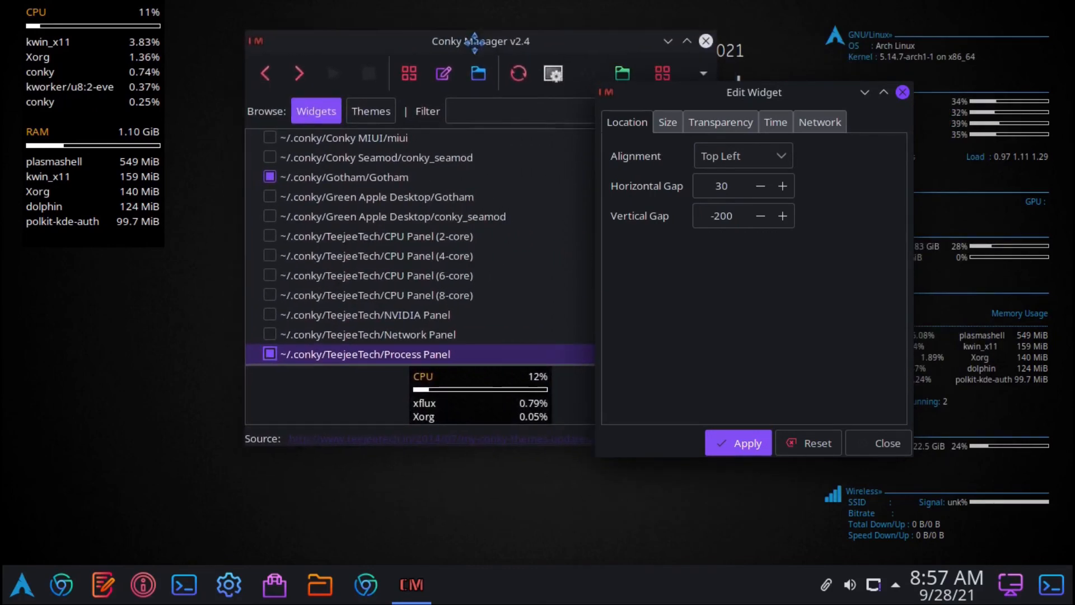
{"action": "left_click_drag", "start_coordinate": [682, 111], "coordinate": [405, 106]}
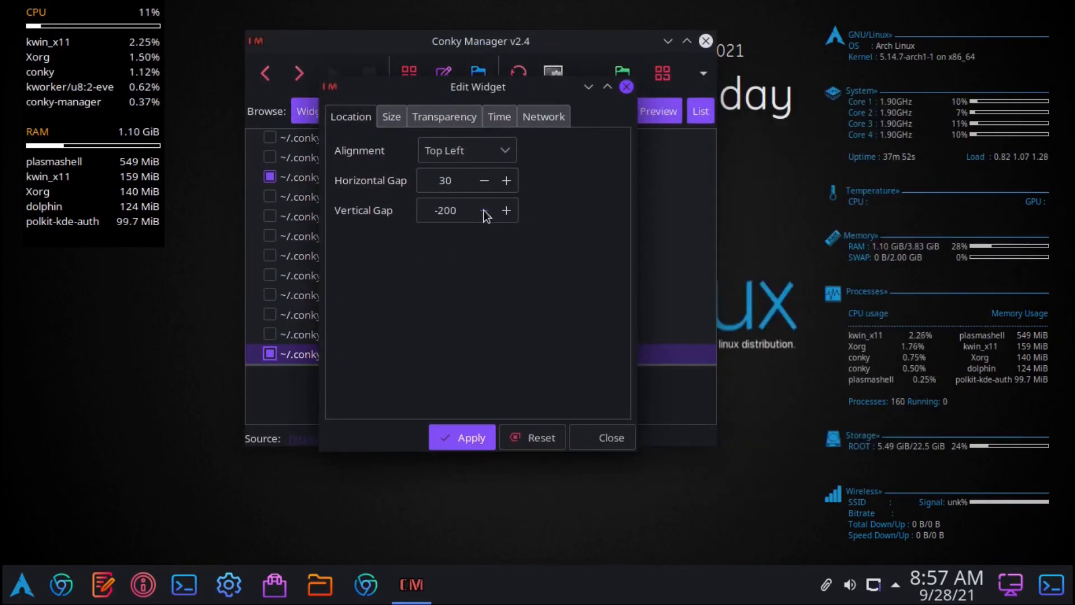
{"action": "left_click", "coordinate": [484, 210]}
{"action": "left_click", "coordinate": [484, 210]}
{"action": "left_click", "coordinate": [484, 210]}
{"action": "left_click", "coordinate": [483, 209]}
{"action": "left_click", "coordinate": [484, 210]}
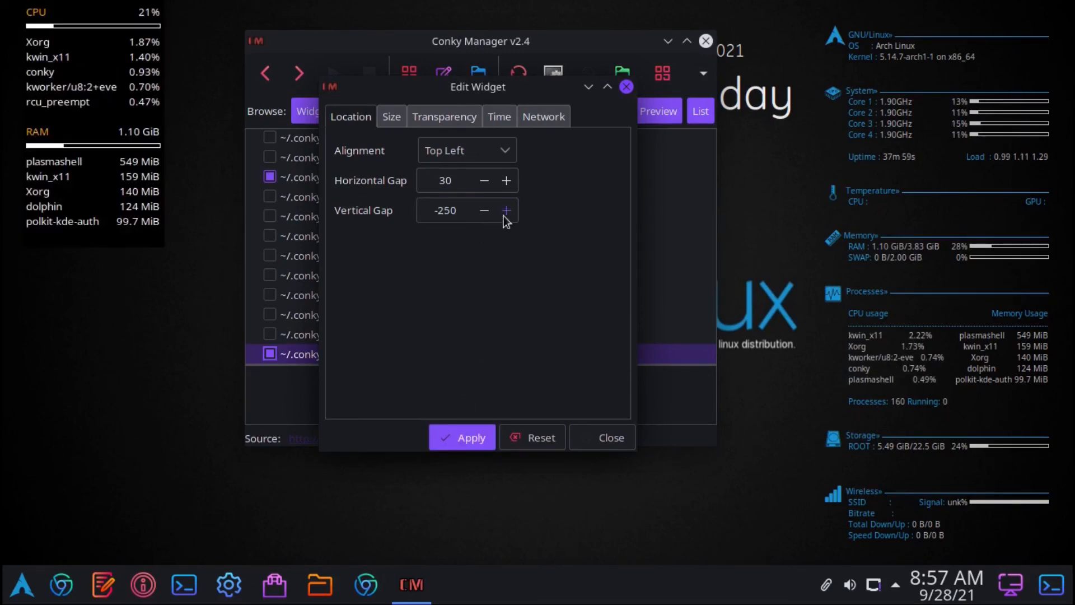
Raise the Process Panel's vertical gap to 10 and look at its size settings
{"action": "left_click", "coordinate": [506, 210]}
{"action": "left_click", "coordinate": [506, 210]}
{"action": "left_click", "coordinate": [506, 210]}
{"action": "left_click", "coordinate": [506, 210]}
{"action": "left_click", "coordinate": [504, 216]}
{"action": "left_click", "coordinate": [504, 217]}
{"action": "left_click", "coordinate": [503, 217]}
{"action": "left_click", "coordinate": [504, 216]}
{"action": "left_click", "coordinate": [503, 216]}
{"action": "left_click", "coordinate": [503, 217]}
{"action": "left_click", "coordinate": [503, 216]}
{"action": "left_click", "coordinate": [391, 116]}
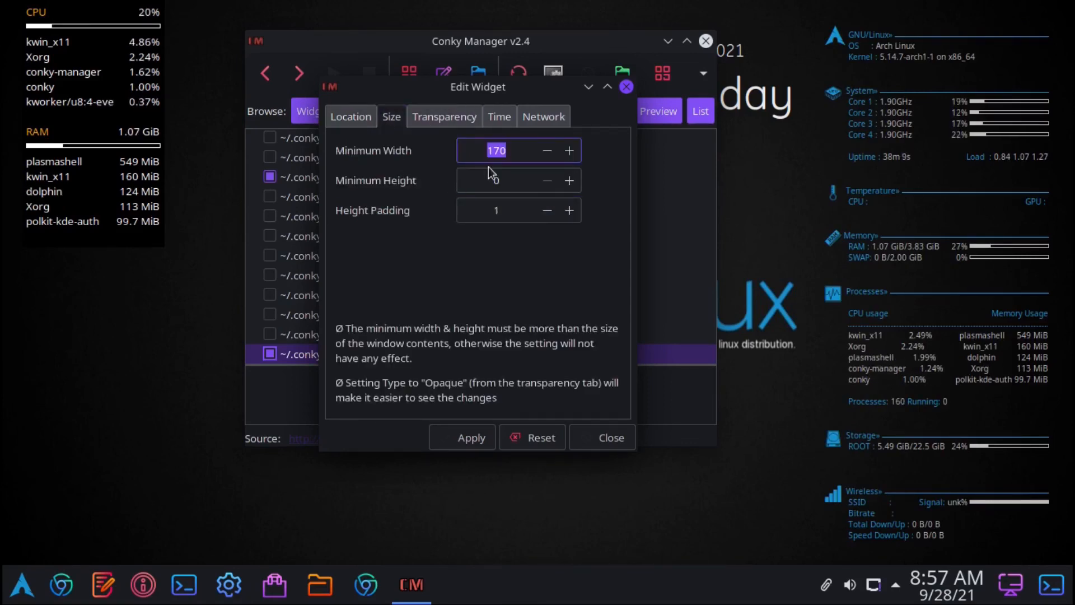
{"action": "left_click", "coordinate": [359, 123]}
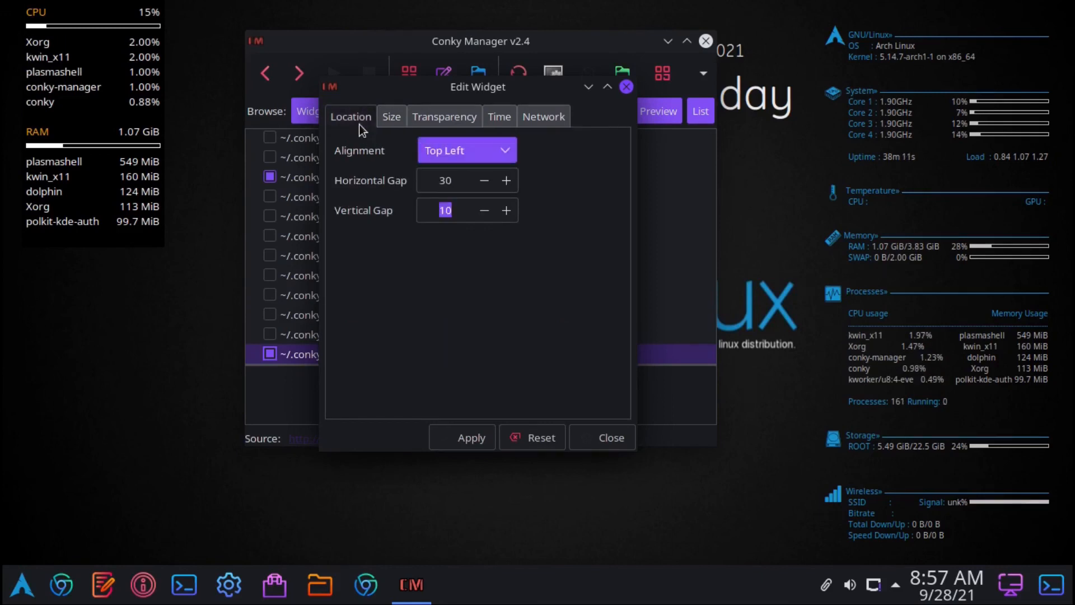
Change the Process Panel's alignment to Middle Left and apply it
{"action": "left_click", "coordinate": [427, 147]}
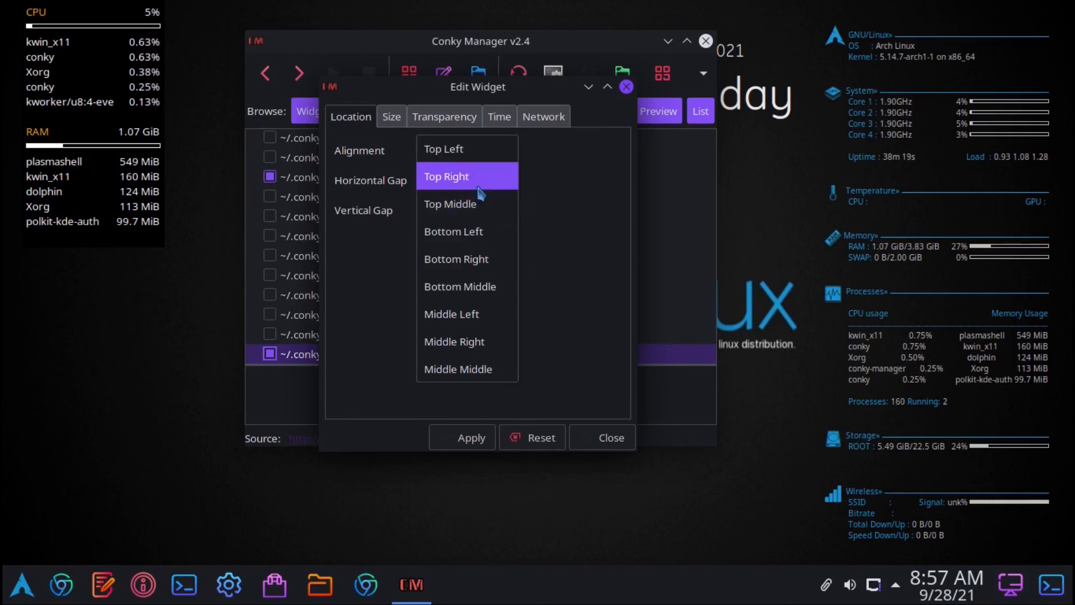
{"action": "left_click", "coordinate": [482, 313]}
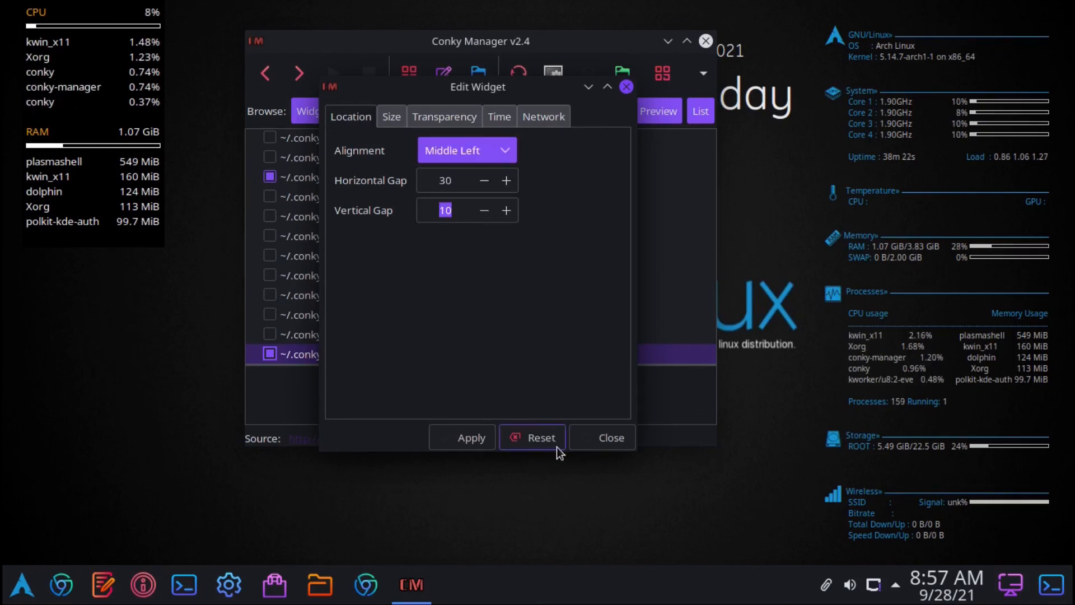
{"action": "left_click", "coordinate": [465, 437]}
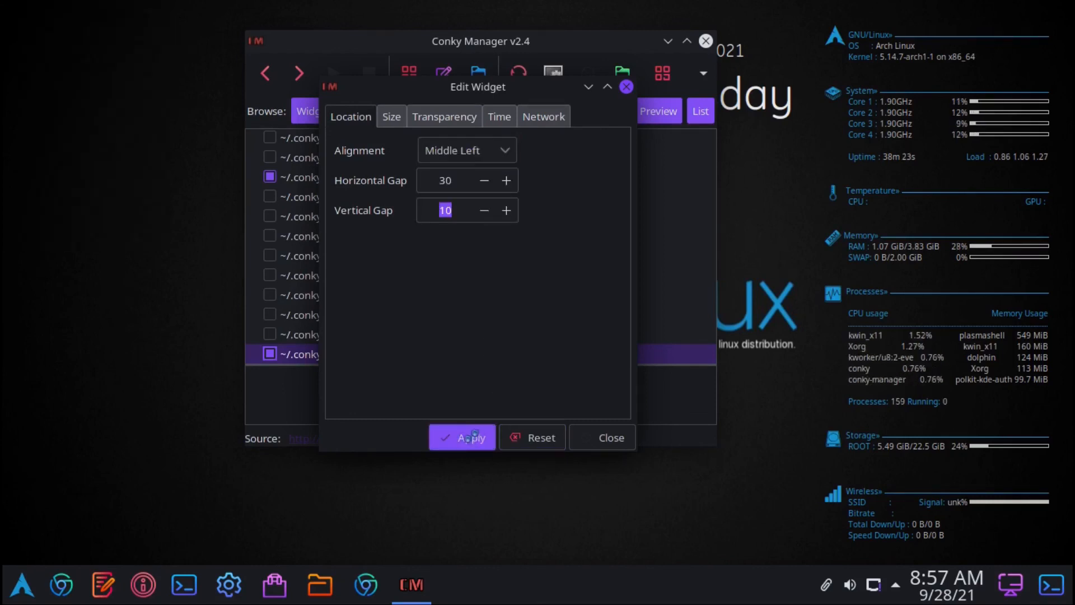
Try vertical gaps of -50 and 110 for the middle-left Process Panel, applying each one
{"action": "left_click", "coordinate": [506, 211]}
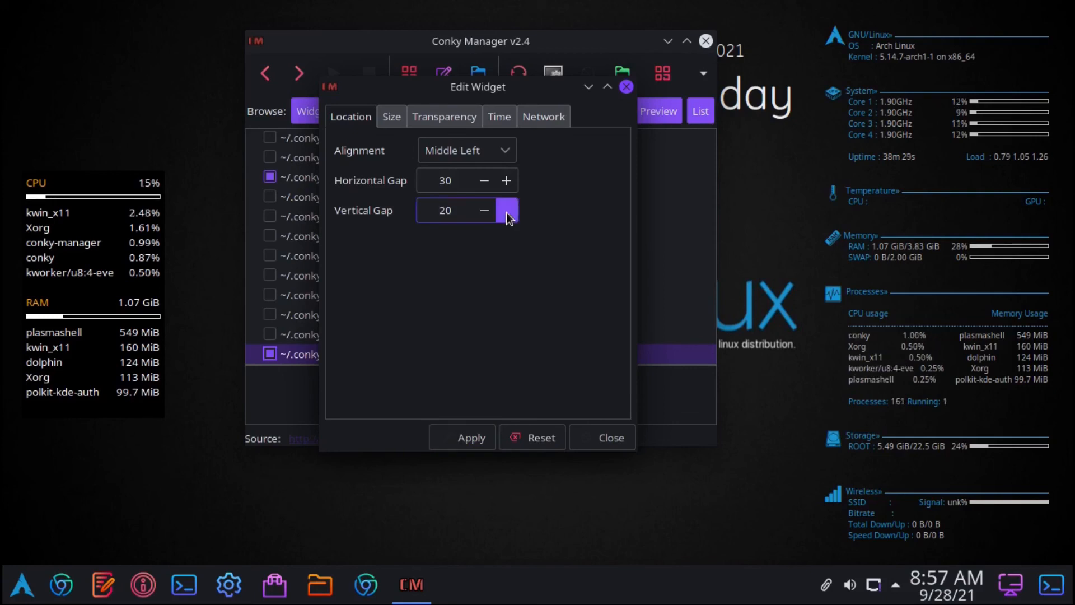
{"action": "left_click", "coordinate": [488, 216]}
{"action": "left_click", "coordinate": [455, 434]}
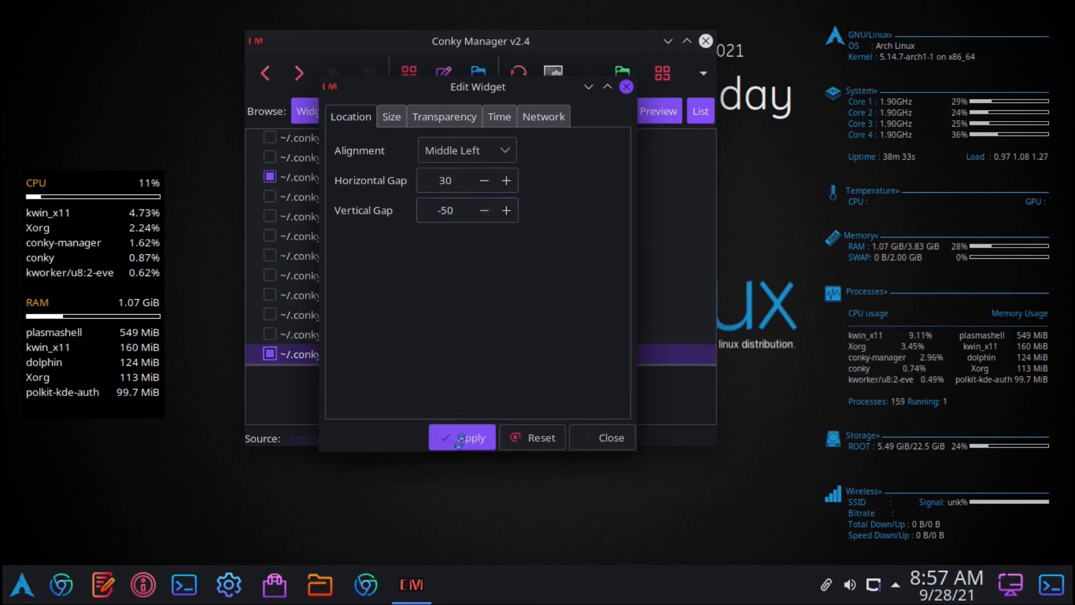
{"action": "left_click", "coordinate": [503, 214]}
{"action": "left_click", "coordinate": [503, 214]}
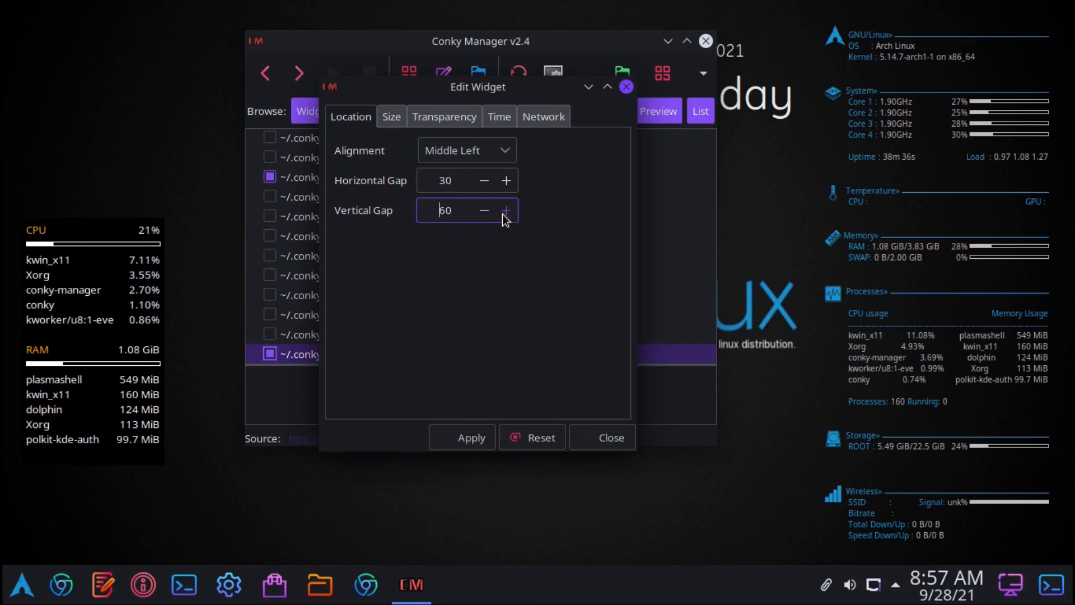
{"action": "left_click", "coordinate": [472, 437]}
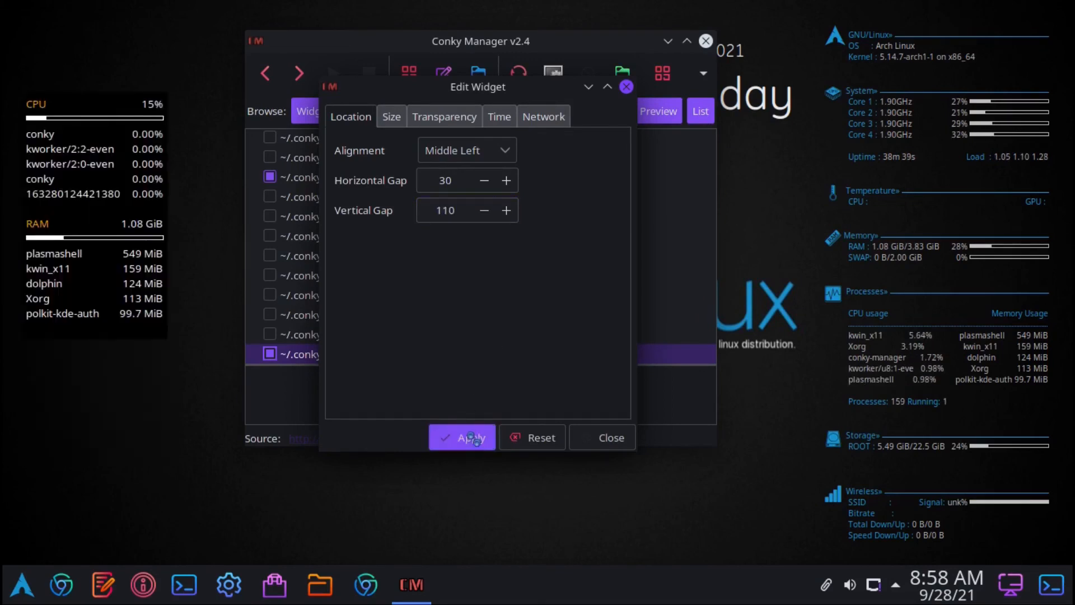
Raise the Process Panel's vertical gap to 170, apply it and move the manager window to check the placement
{"action": "left_click", "coordinate": [506, 211]}
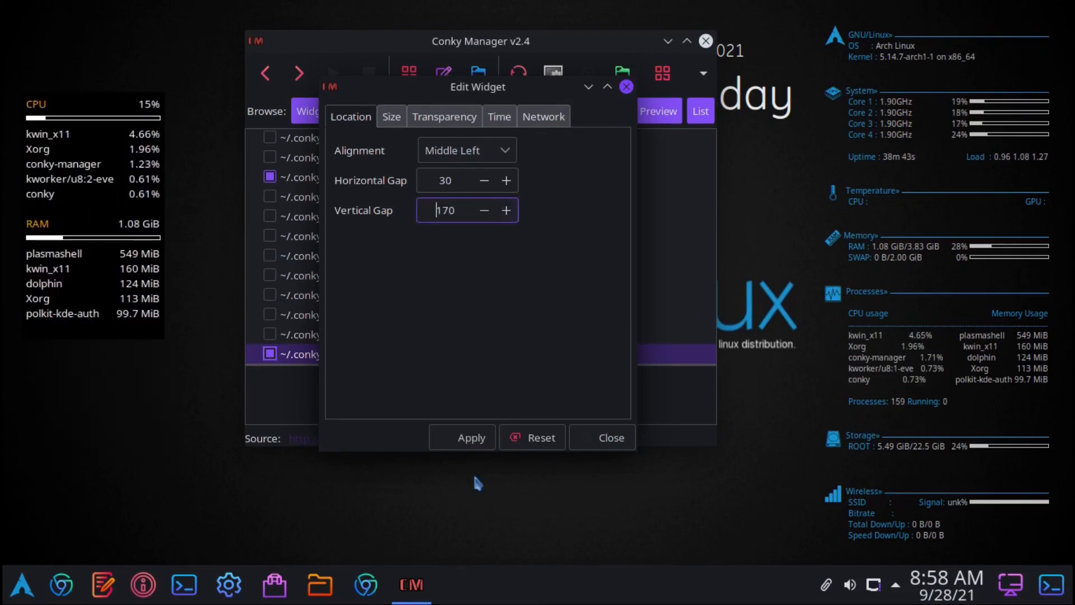
{"action": "left_click", "coordinate": [468, 438]}
{"action": "left_click_drag", "start_coordinate": [496, 42], "coordinate": [434, 56]}
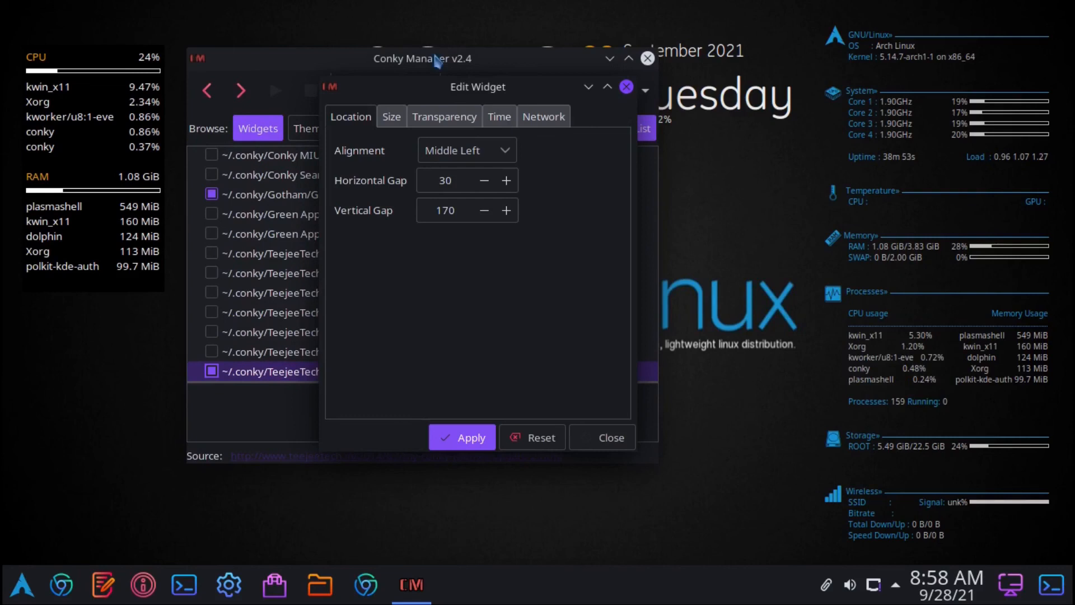
Lower the Process Panel's vertical gap to 160 and to 150, applying each change
{"action": "left_click", "coordinate": [485, 213]}
{"action": "left_click", "coordinate": [474, 438]}
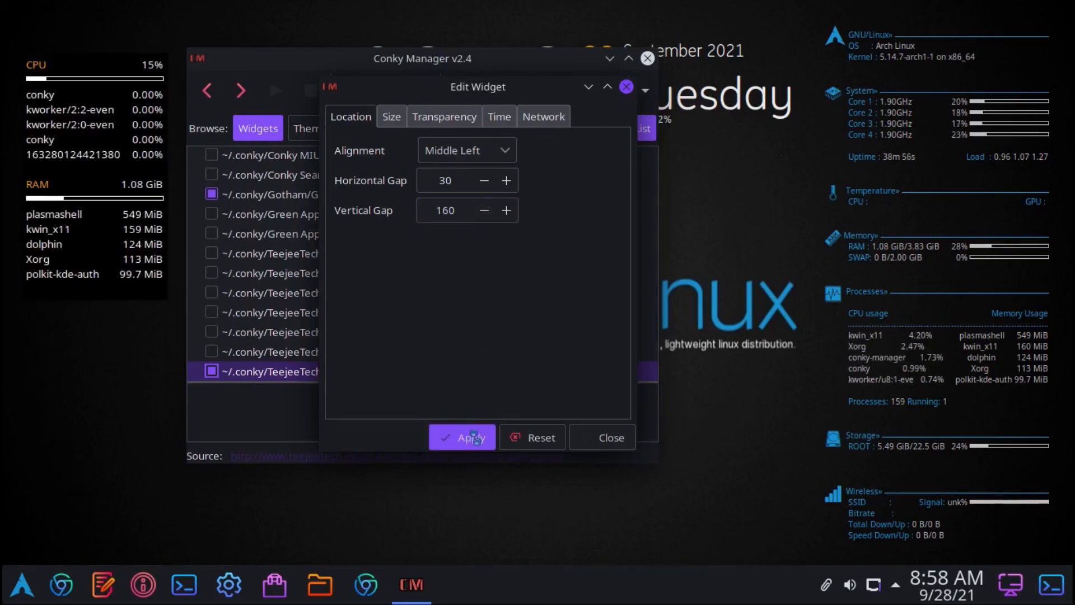
{"action": "left_click", "coordinate": [484, 210]}
{"action": "left_click", "coordinate": [464, 438]}
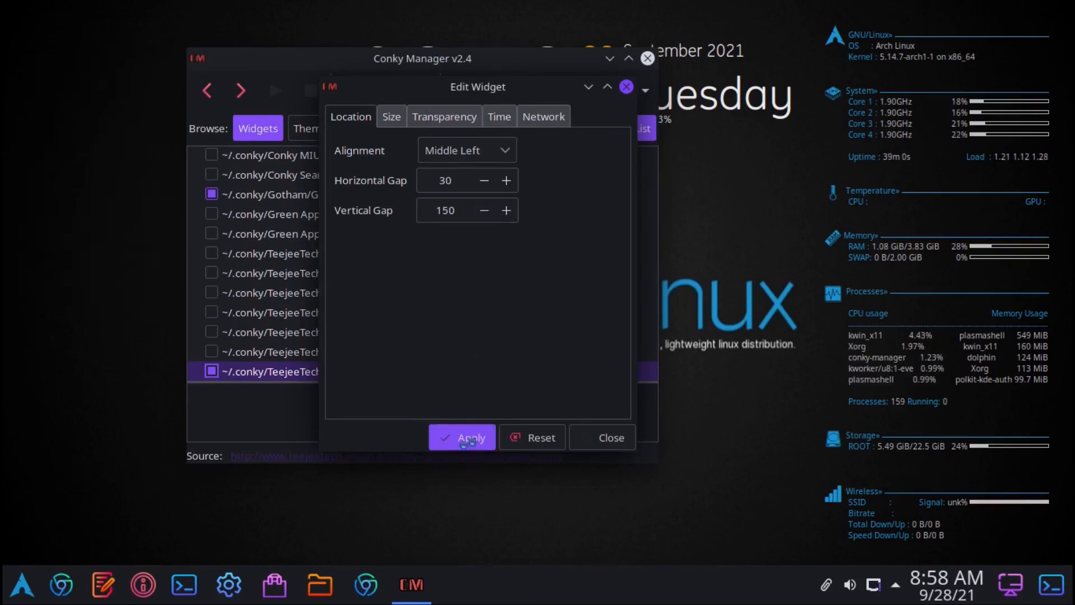
{"action": "mouse_move", "coordinate": [451, 60]}
{"action": "left_mouse_down"}
{"action": "mouse_move", "coordinate": [484, 163]}
{"action": "mouse_move", "coordinate": [467, 54]}
{"action": "left_mouse_up"}
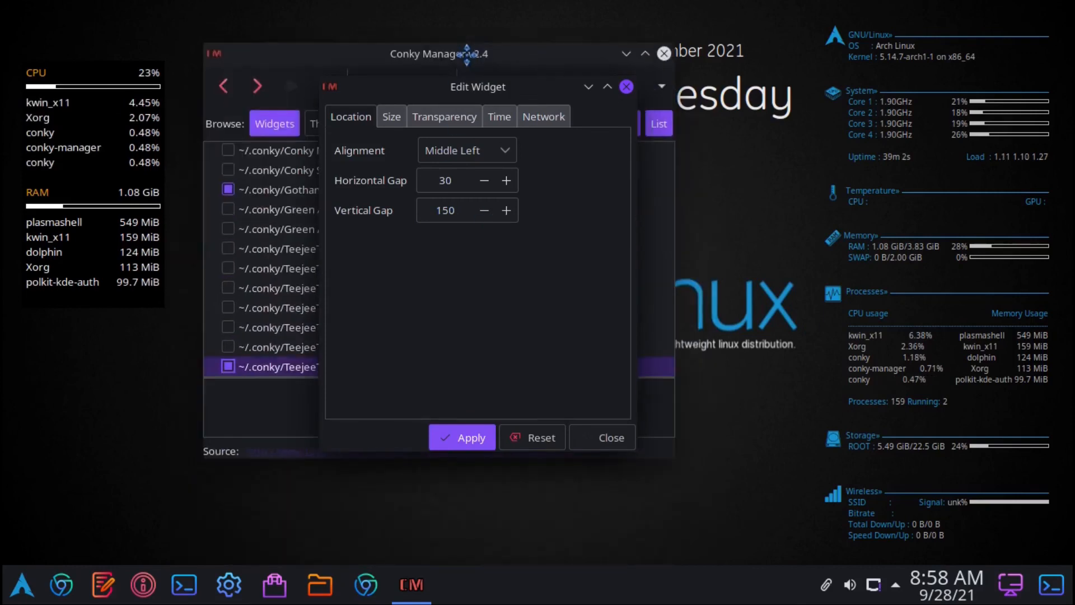
Set the Process Panel's transparency type to Transparent, apply it and close the widget settings
{"action": "left_click", "coordinate": [450, 124]}
{"action": "left_click", "coordinate": [537, 150]}
{"action": "left_click", "coordinate": [537, 119]}
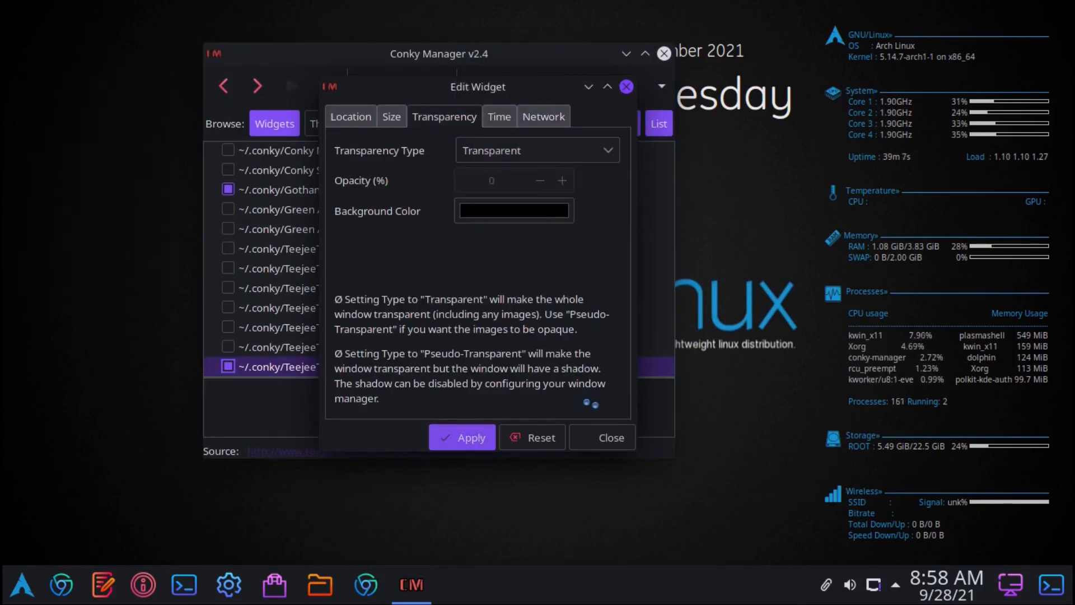
{"action": "left_click", "coordinate": [587, 442]}
Reopen the Process Panel's settings, set its horizontal gap to 20, apply it and close the dialog
{"action": "left_click_drag", "start_coordinate": [483, 54], "coordinate": [592, 126]}
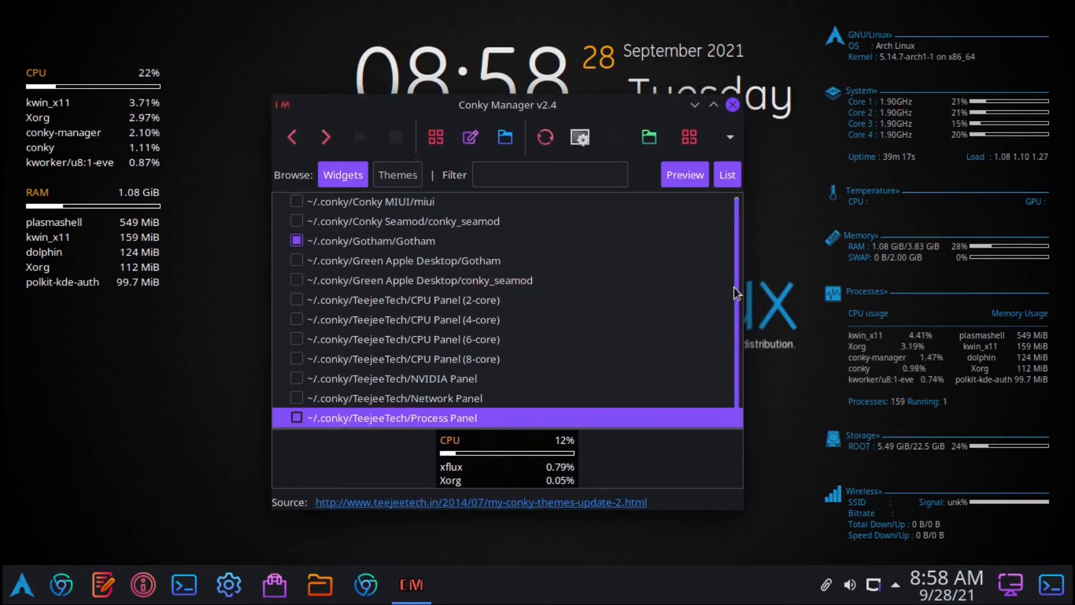
{"action": "left_click_drag", "start_coordinate": [728, 311], "coordinate": [531, 441]}
{"action": "left_click", "coordinate": [436, 139]}
{"action": "left_click", "coordinate": [514, 241]}
{"action": "left_click", "coordinate": [495, 501]}
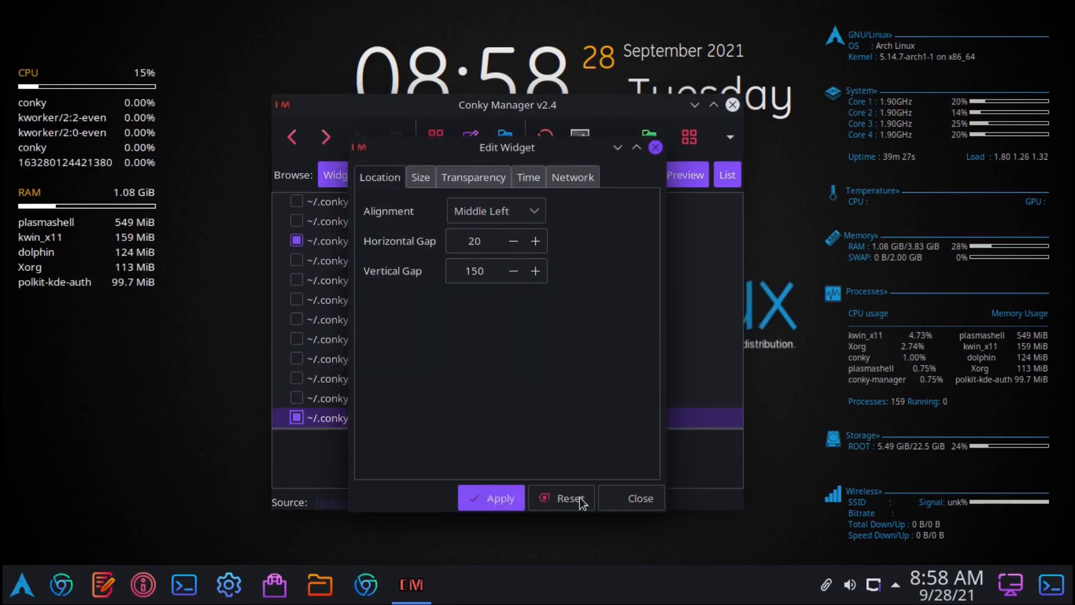
{"action": "left_click", "coordinate": [631, 498]}
Close Conky Manager and refresh the desktop
{"action": "left_click_drag", "start_coordinate": [352, 122], "coordinate": [325, 94]}
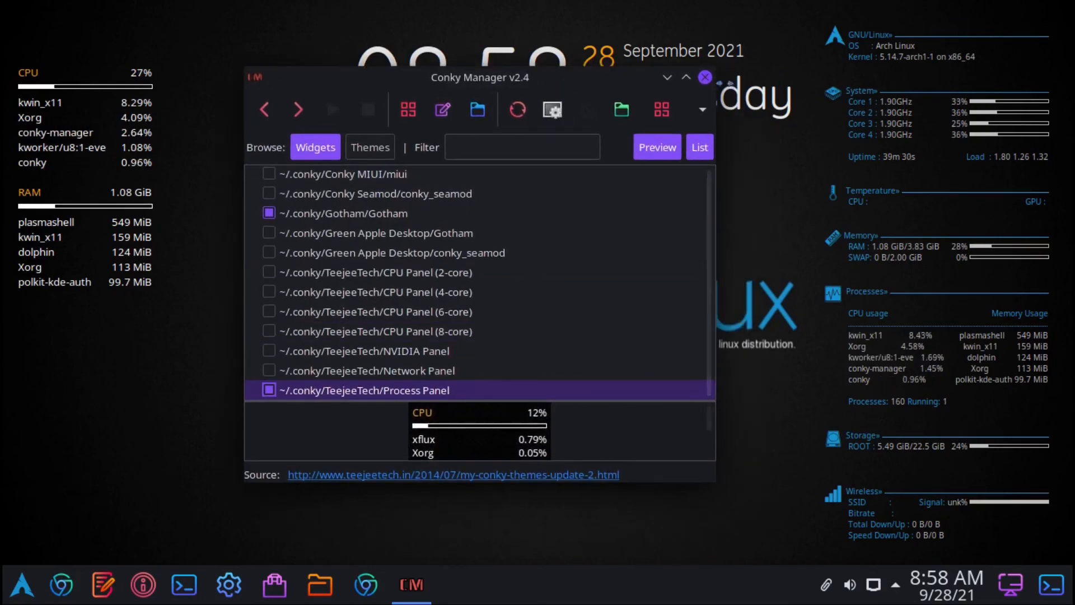
{"action": "left_click", "coordinate": [705, 78]}
{"action": "right_click", "coordinate": [490, 236]}
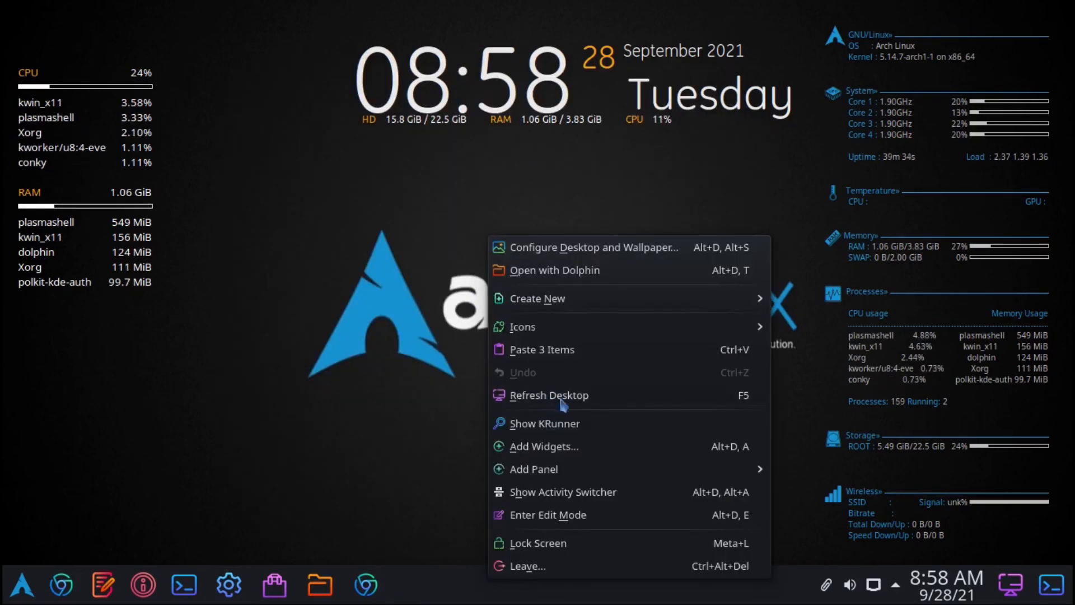
{"action": "left_click", "coordinate": [560, 400]}
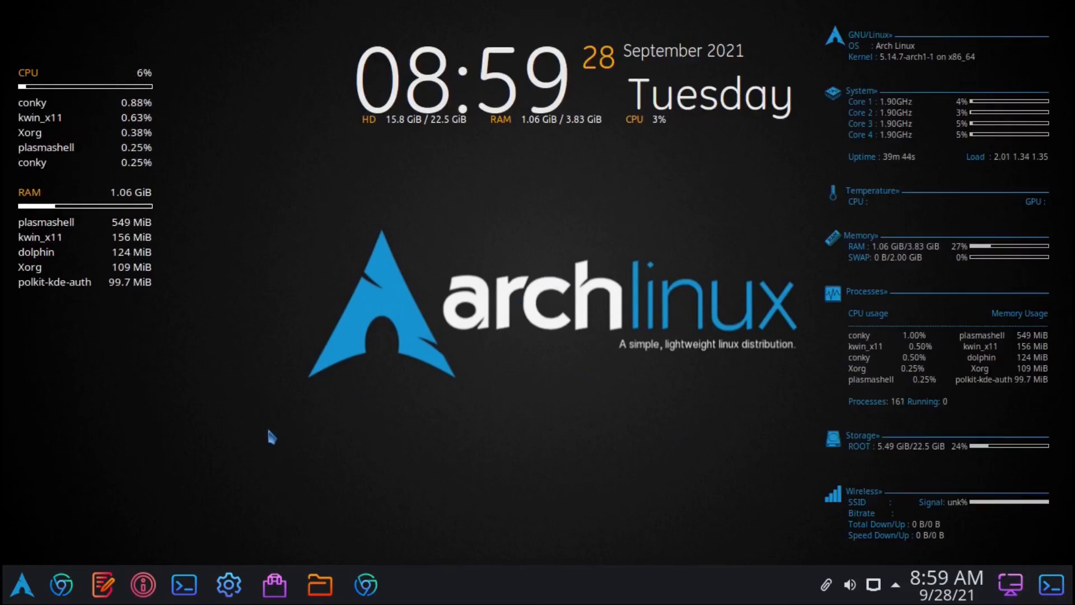
Change the desktop wallpaper to the Arch Linux logo on a plain black background and refresh the desktop
{"action": "right_click", "coordinate": [477, 336]}
{"action": "left_click", "coordinate": [633, 19]}
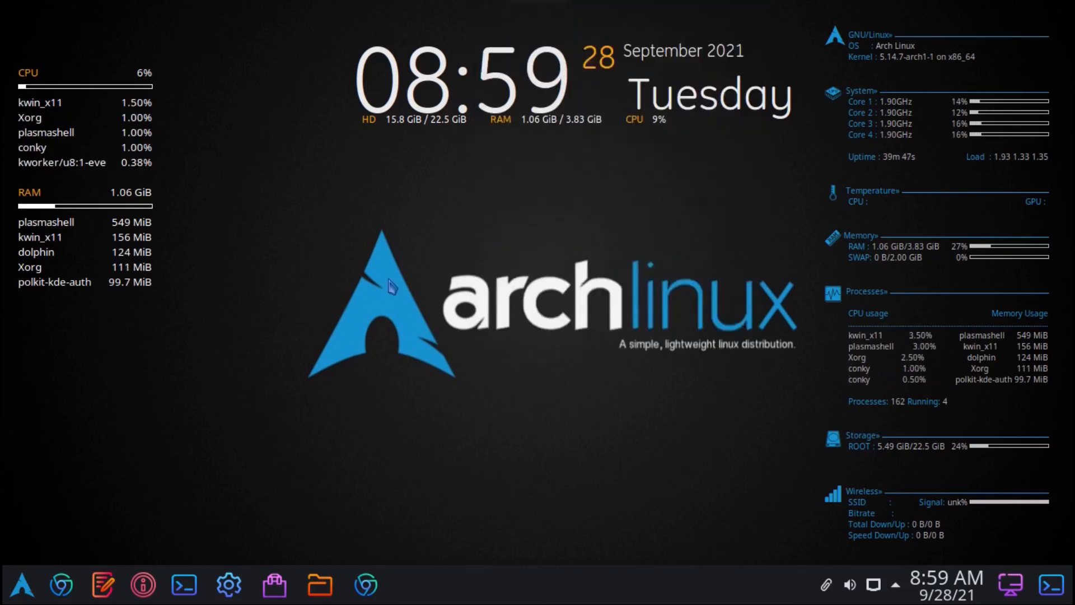
{"action": "left_click", "coordinate": [402, 185]}
{"action": "left_click", "coordinate": [607, 286]}
{"action": "left_click_drag", "start_coordinate": [498, 12], "coordinate": [578, 10]}
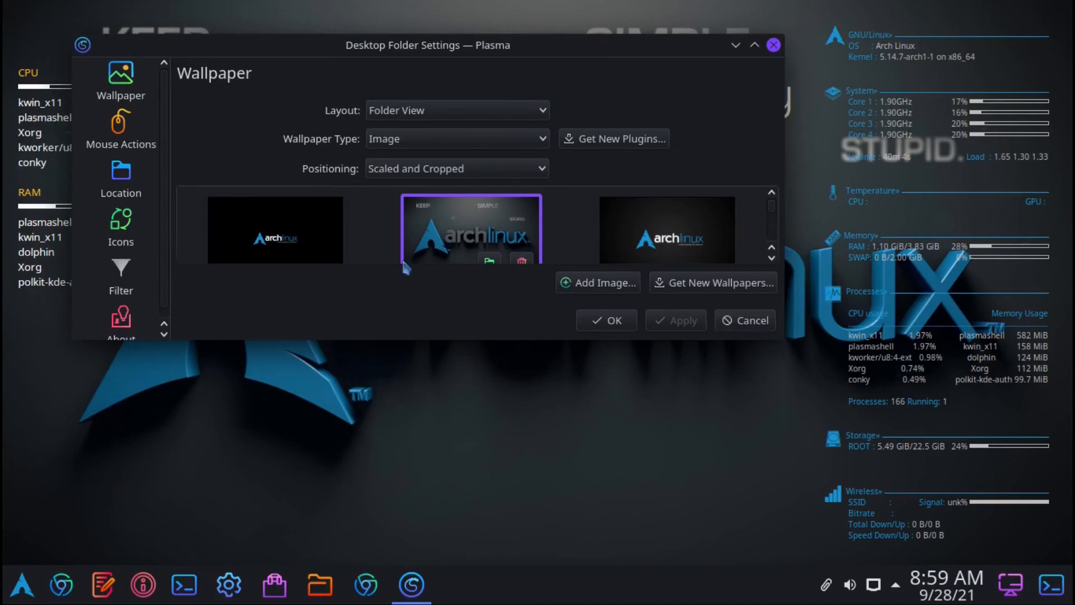
{"action": "left_click", "coordinate": [275, 231]}
{"action": "left_click", "coordinate": [607, 320]}
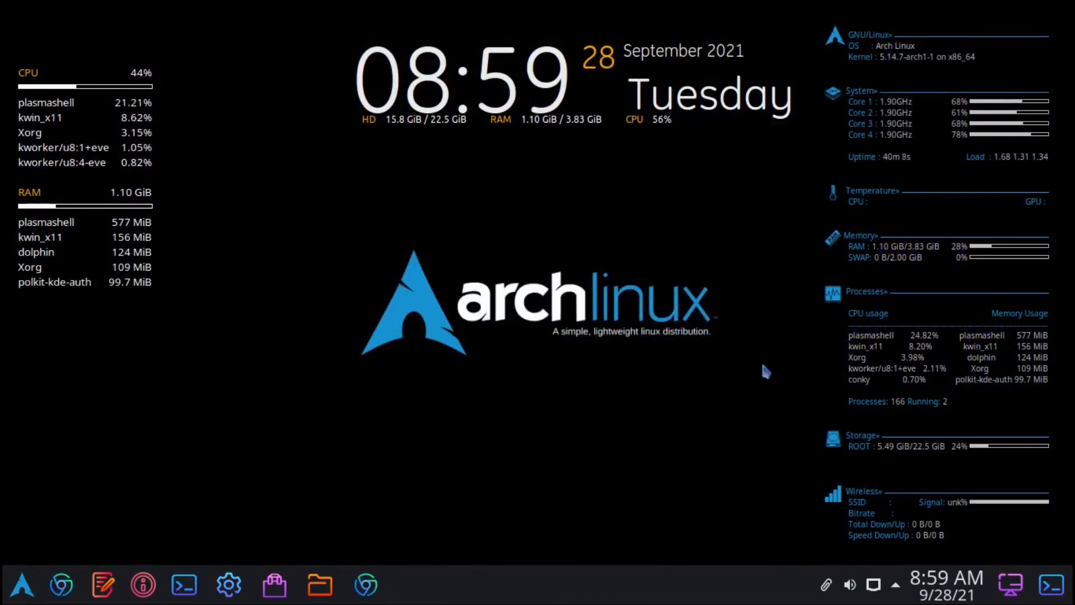
{"action": "right_click", "coordinate": [343, 206]}
{"action": "left_click", "coordinate": [398, 365]}
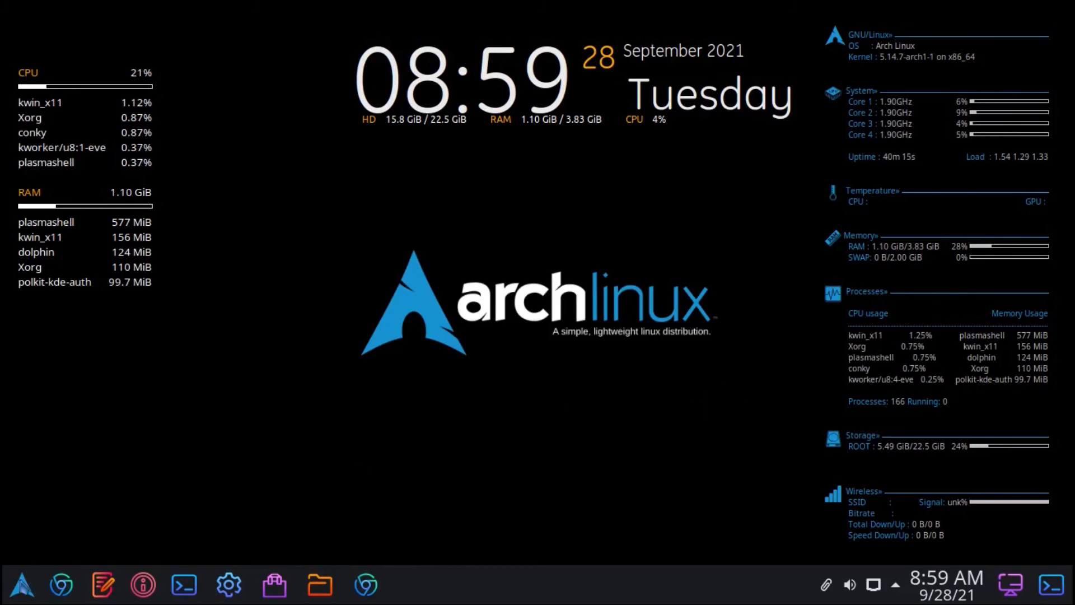
{"action": "left_click", "coordinate": [22, 585]}
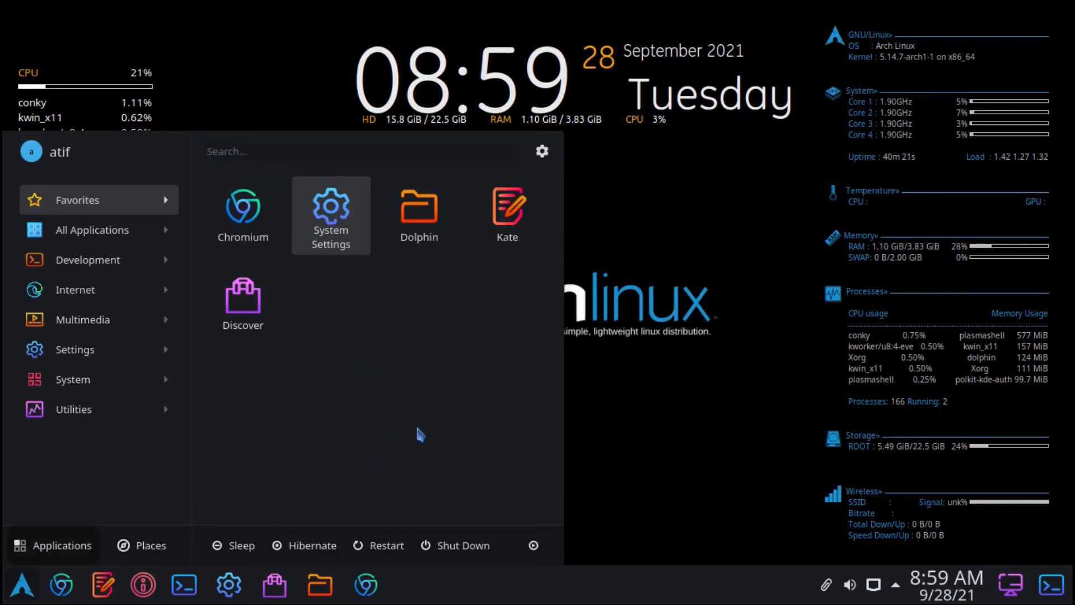
{"action": "left_click", "coordinate": [634, 356]}
Open Konsole, enlarge its text and run neofetch to display the system information
{"action": "left_click", "coordinate": [173, 583]}
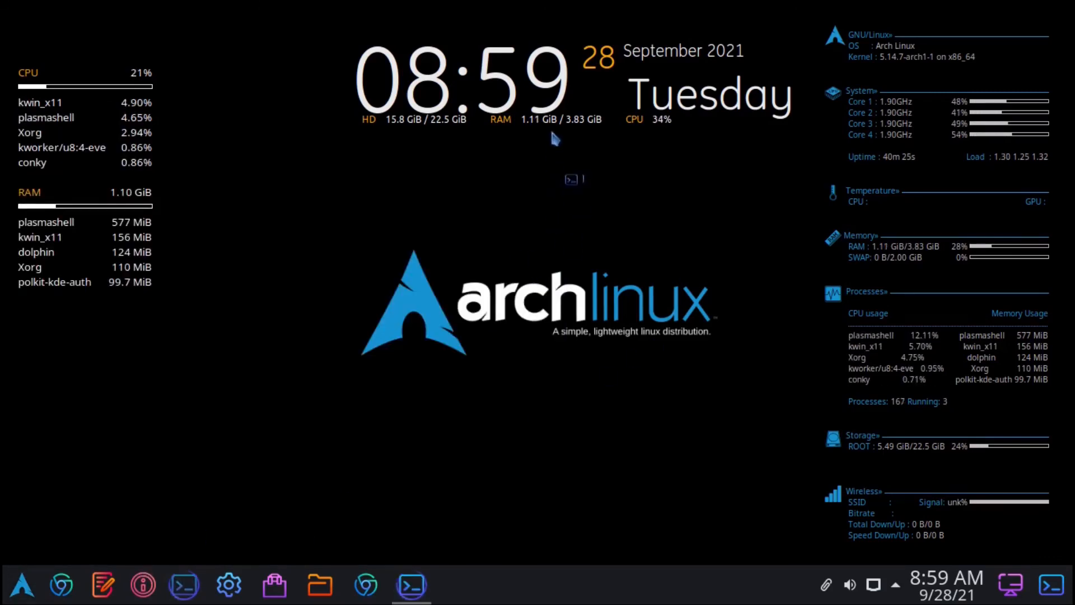
{"action": "key", "text": "ctrl+plus"}
{"action": "key", "text": "ctrl+plus"}
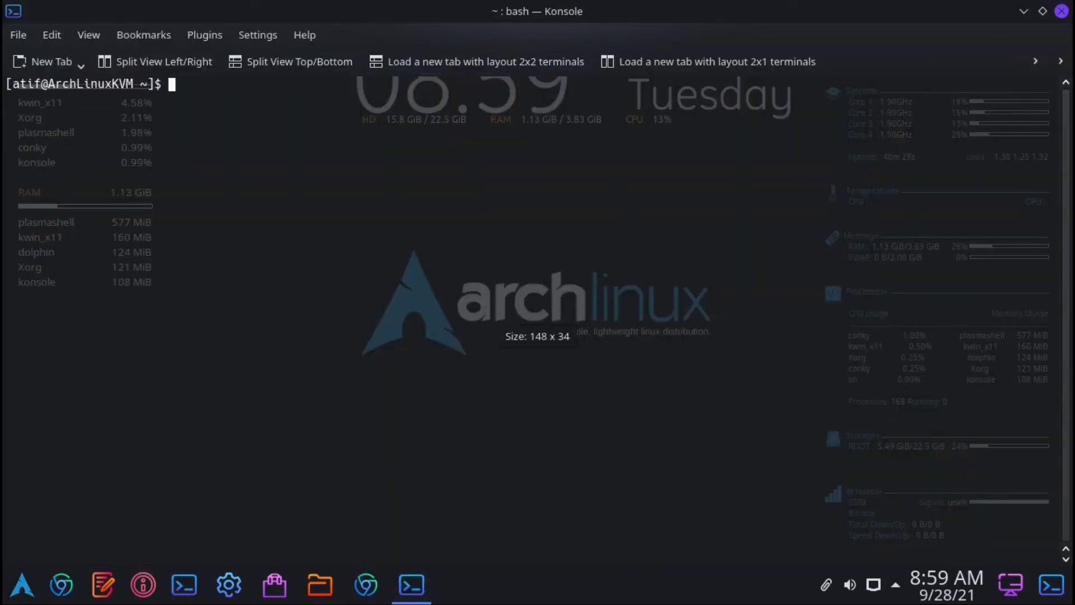
{"action": "key", "text": "Return"}
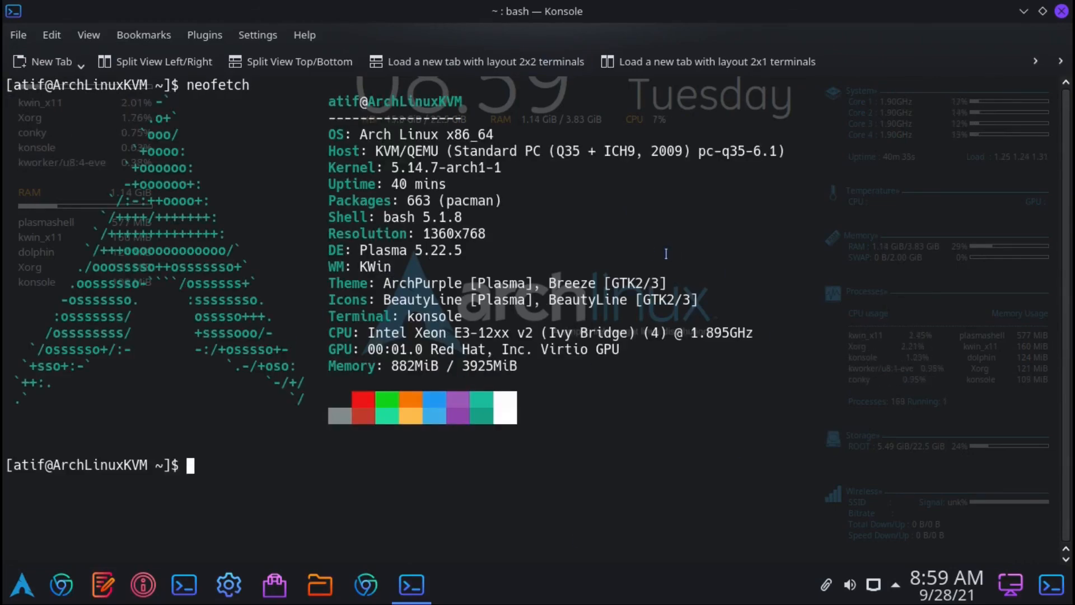
Begin entering a shutdown command in the terminal
{"action": "type", "text": "shud"}
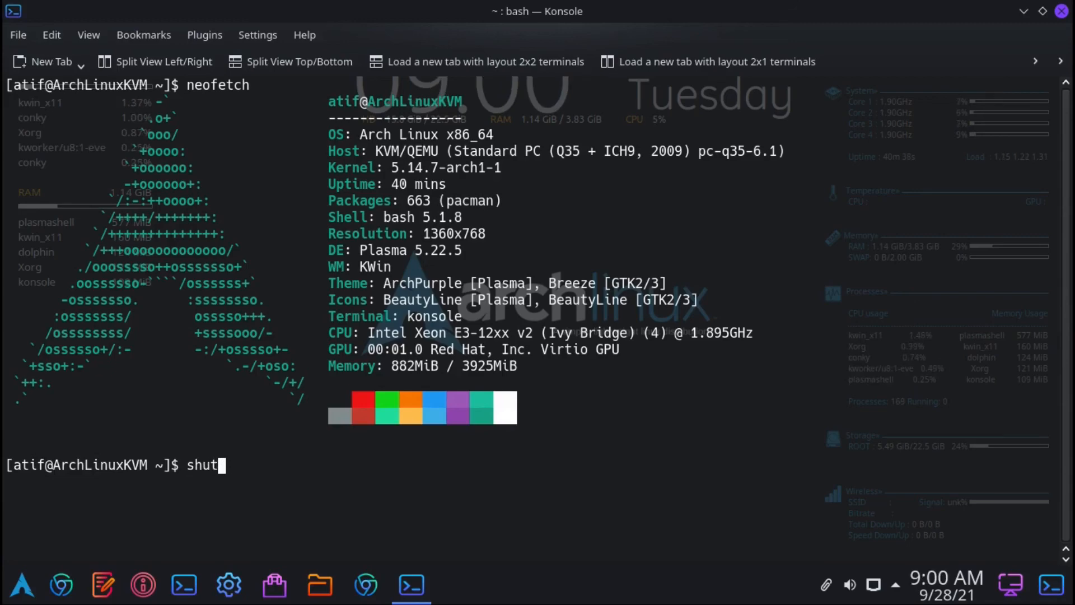